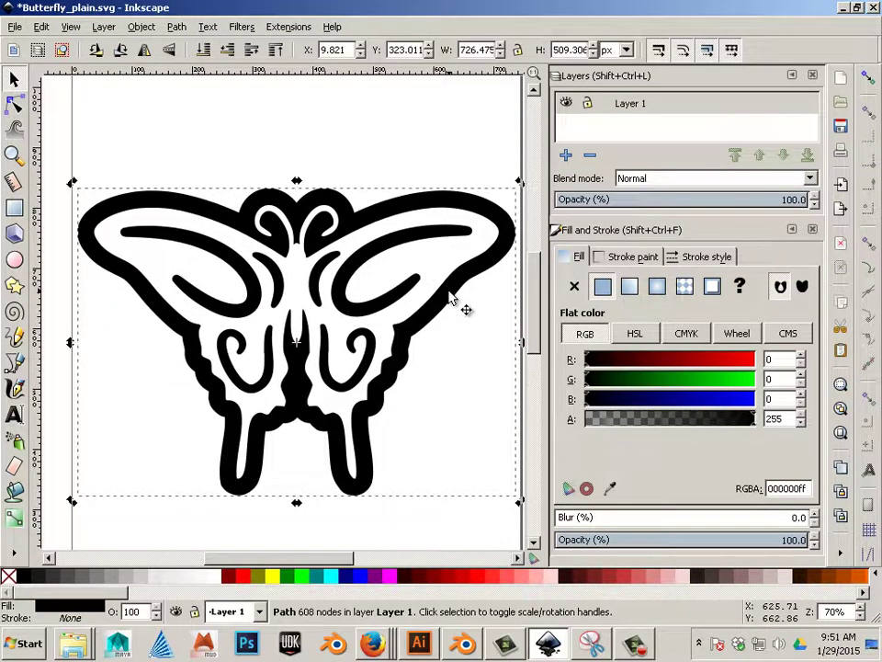
# Switch the Inkscape canvas to outline-only display, then back to normal filled display.
pyautogui.click(282, 225)
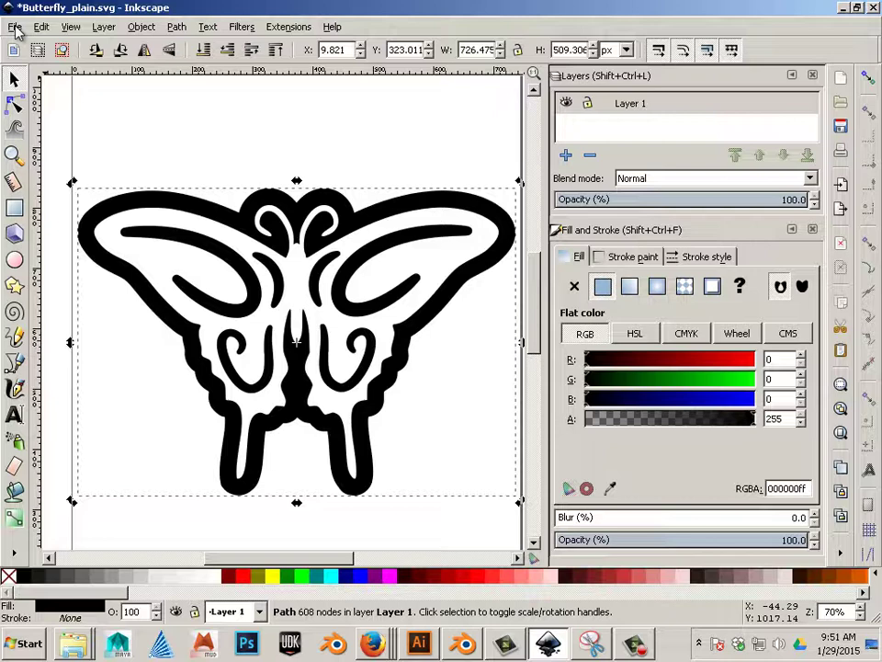
pyautogui.click(71, 28)
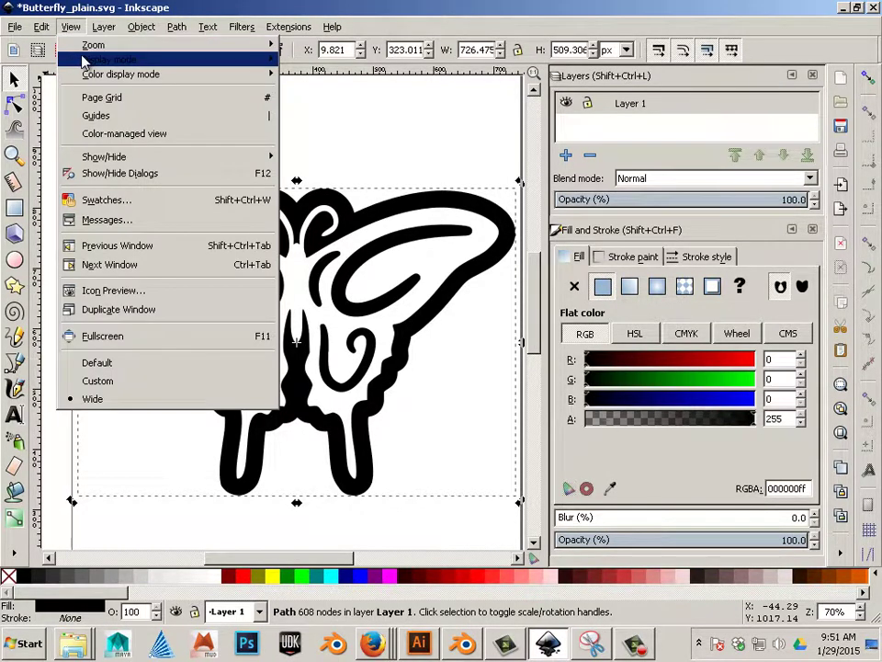
pyautogui.moveTo(105, 60)
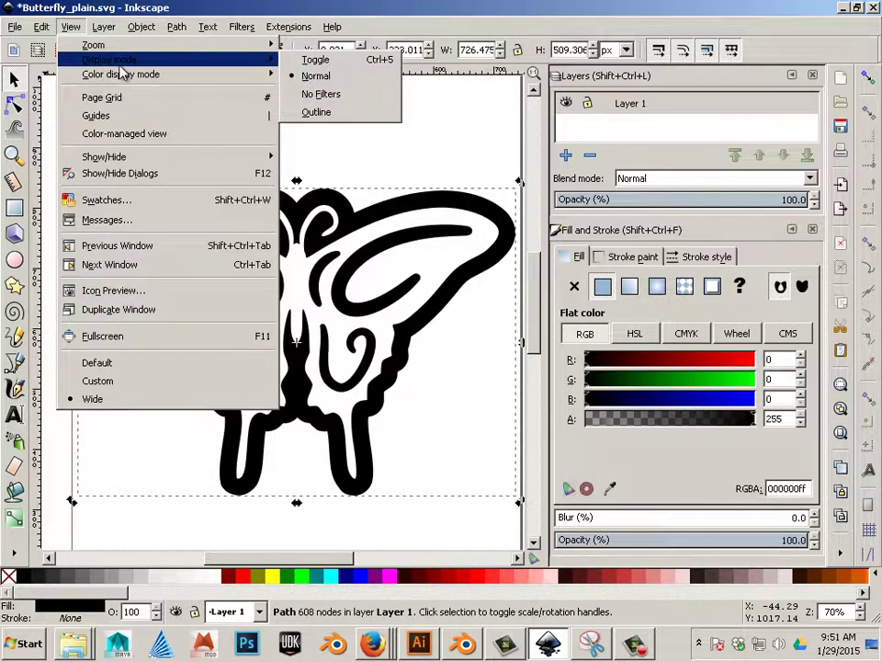
pyautogui.click(358, 114)
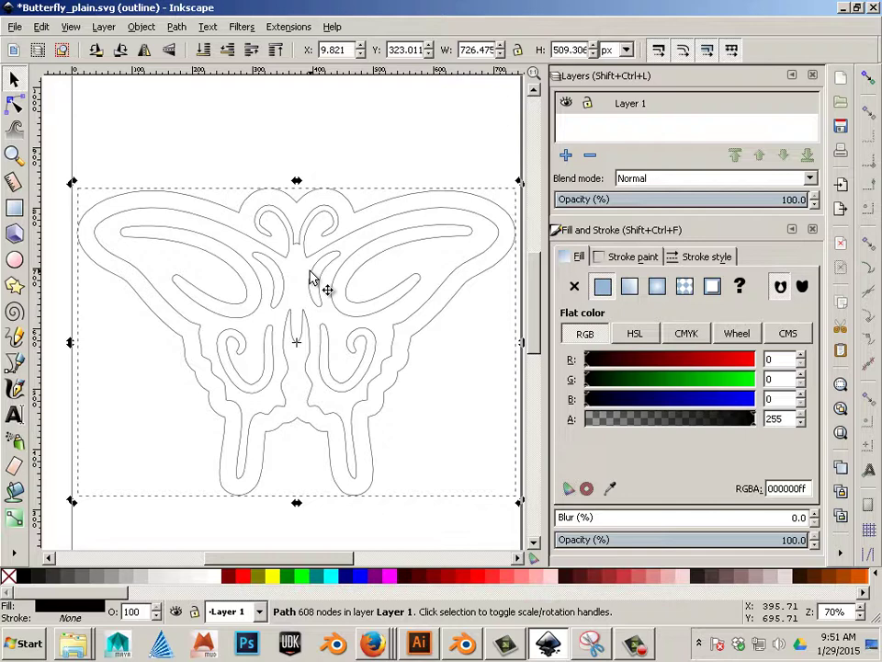
pyautogui.click(142, 27)
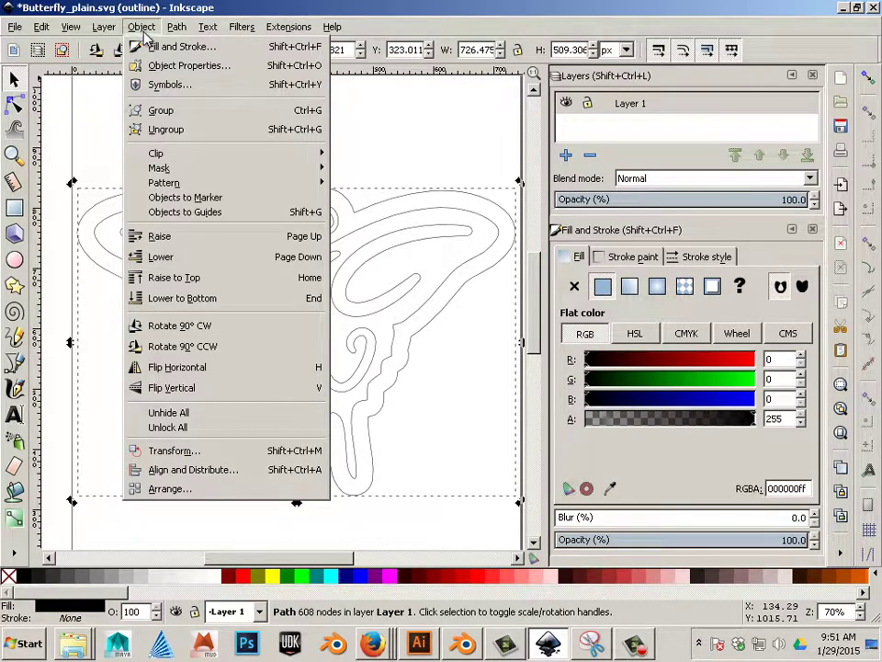
pyautogui.moveTo(72, 32)
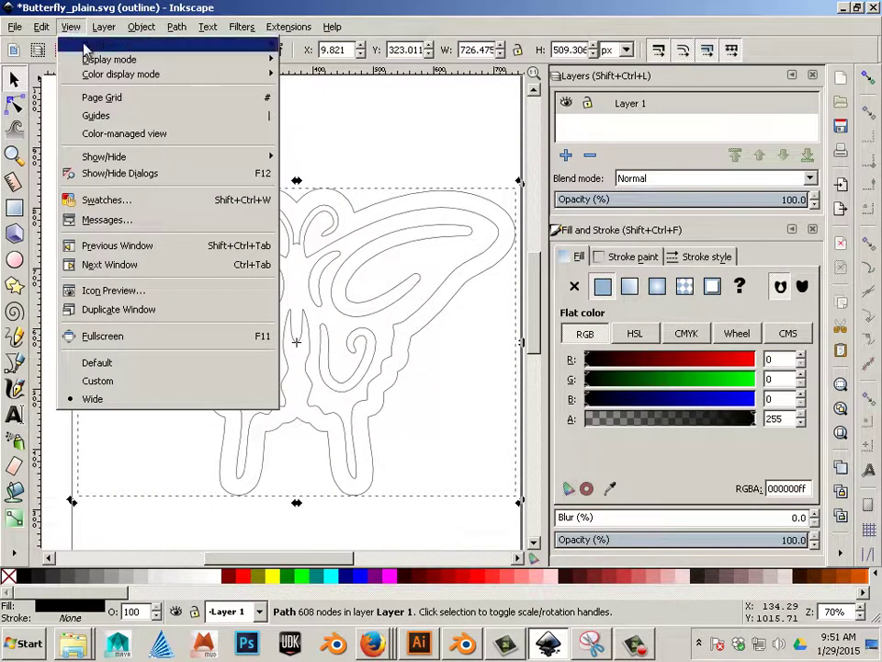
pyautogui.moveTo(184, 59)
pyautogui.click(349, 74)
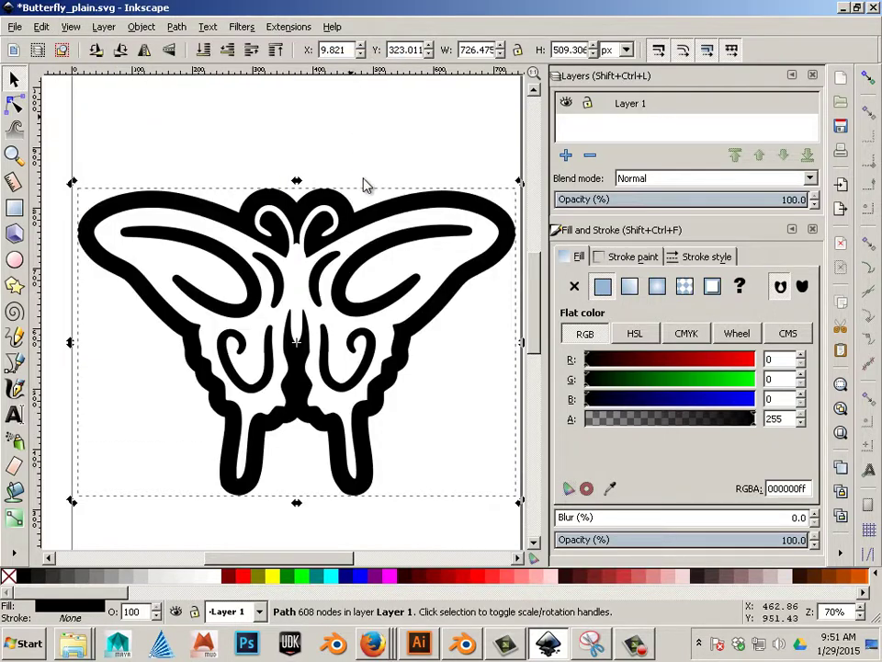
# Save the drawing as Plain SVG named 'Butterfly_plain_ Combining 3d.svg' on the Desktop.
pyautogui.click(19, 27)
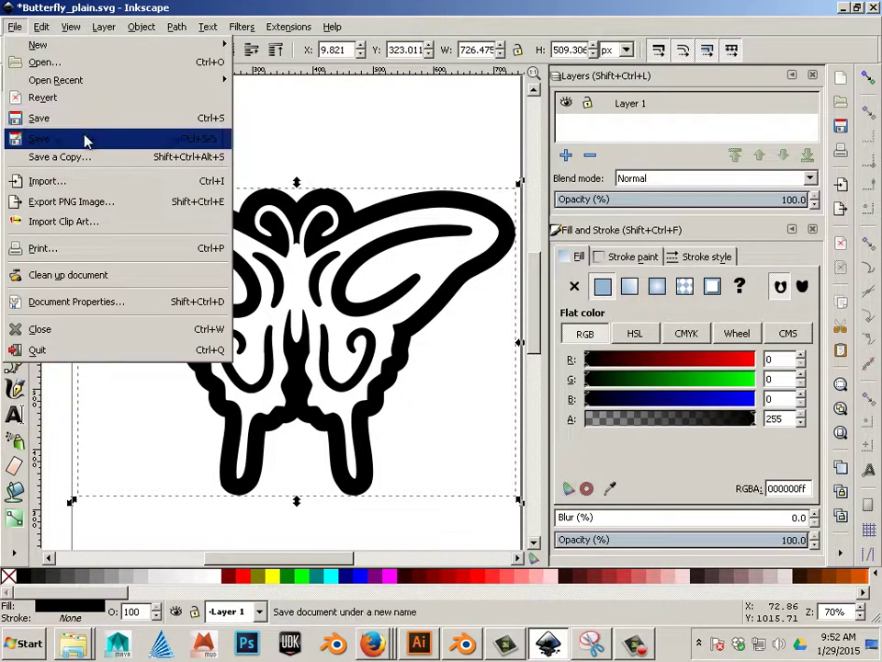
pyautogui.click(82, 138)
pyautogui.click(262, 352)
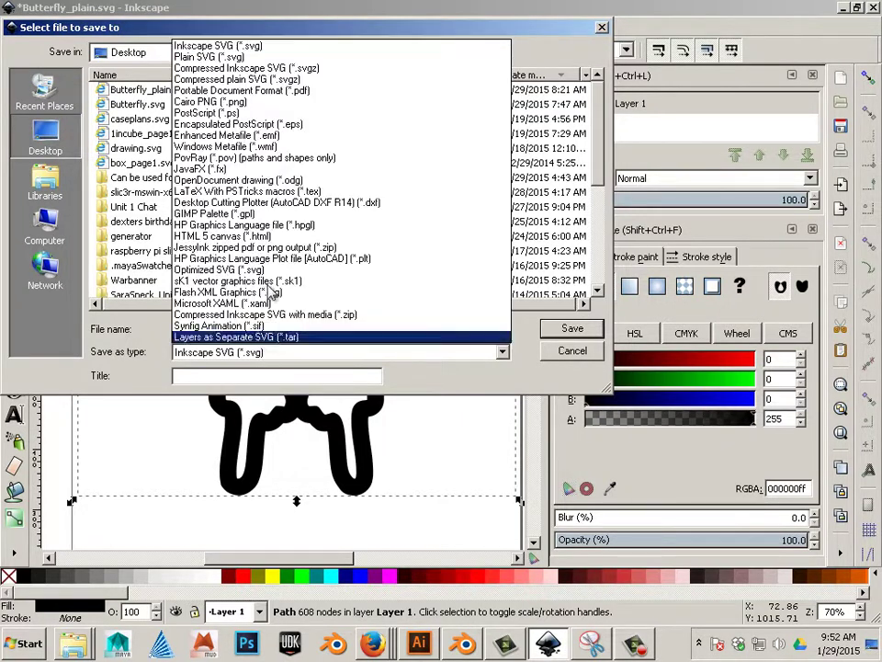
pyautogui.click(248, 49)
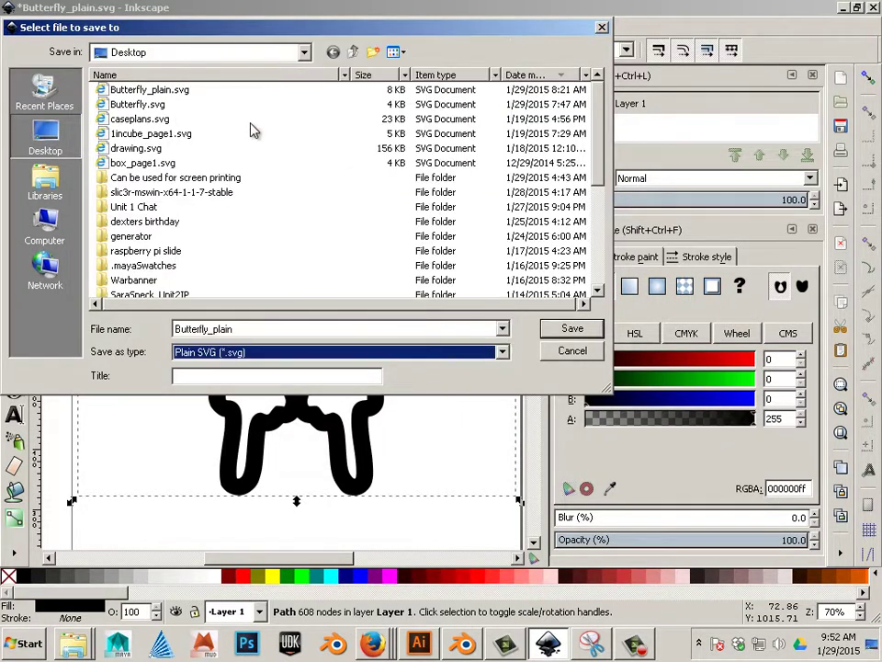
pyautogui.click(154, 90)
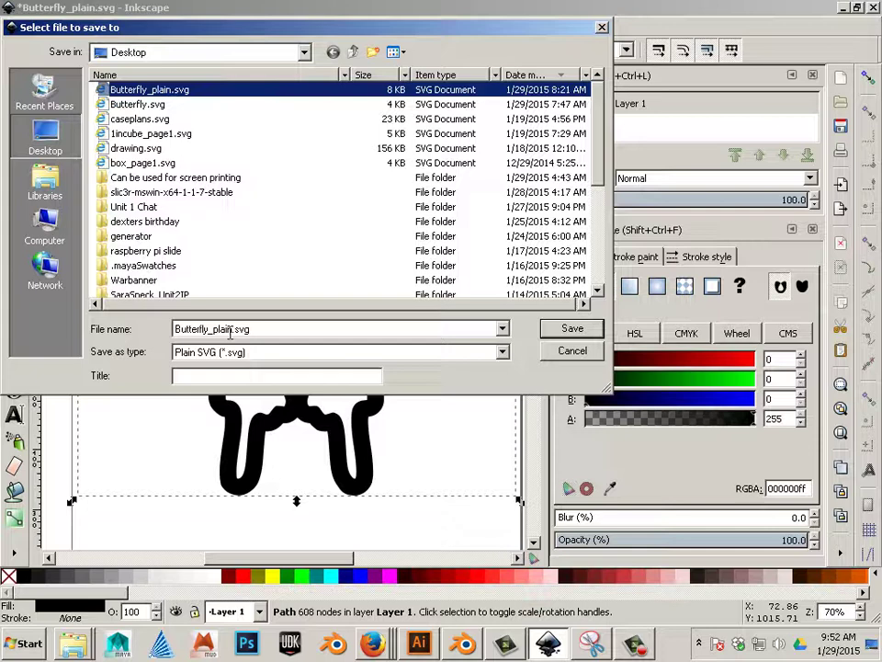
pyautogui.doubleClick(230, 333)
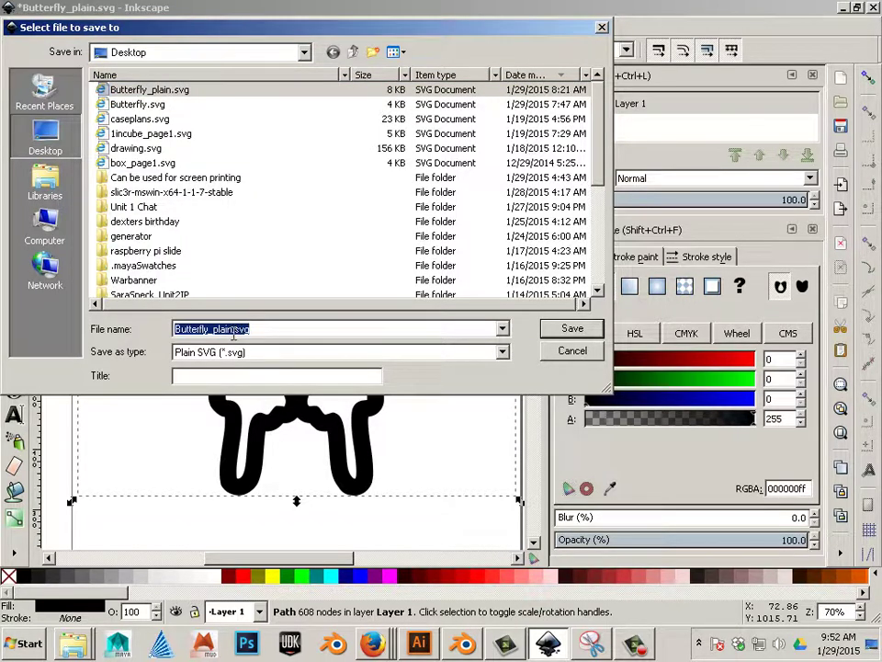
pyautogui.click(233, 333)
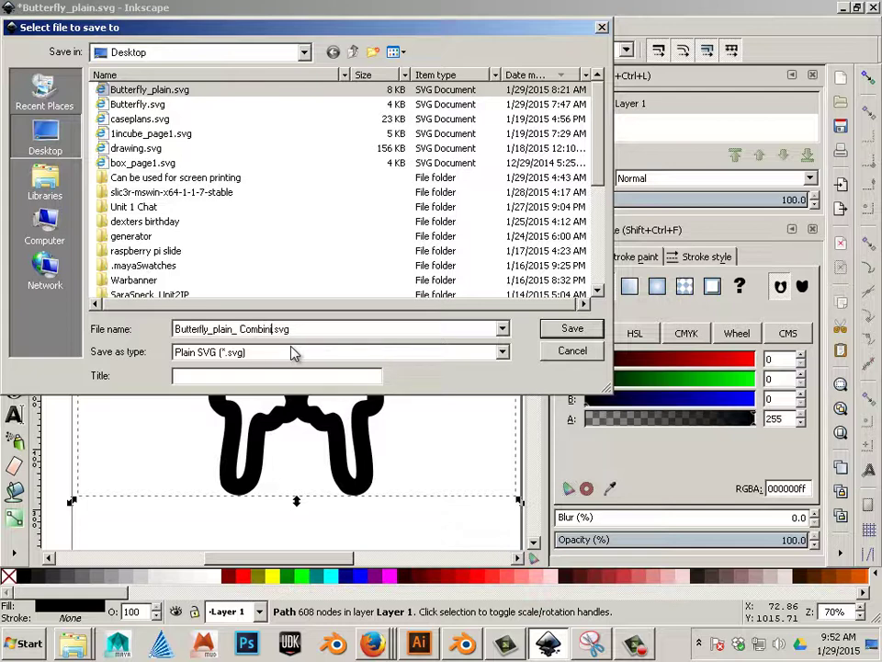
pyautogui.write('3d')
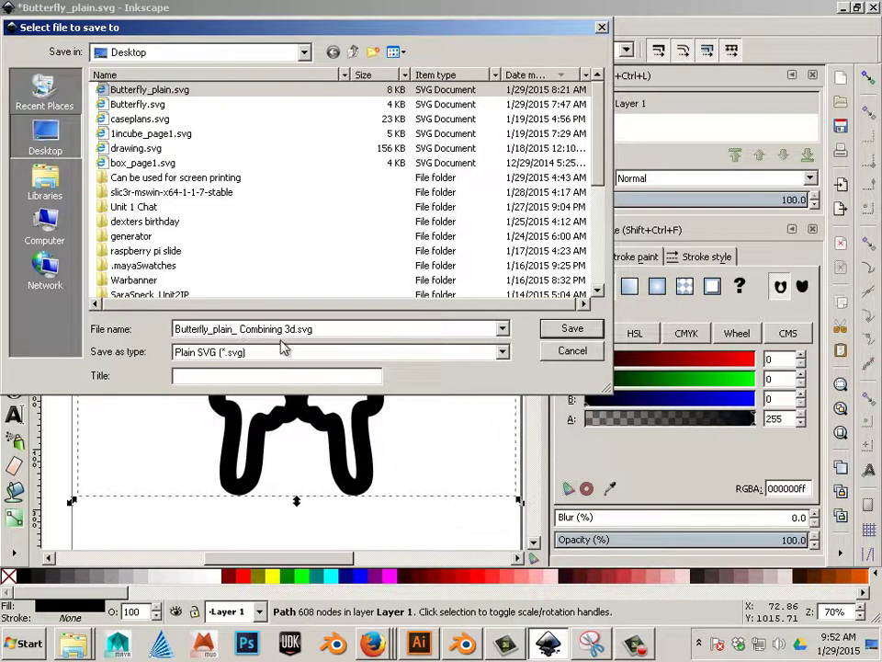
pyautogui.click(592, 331)
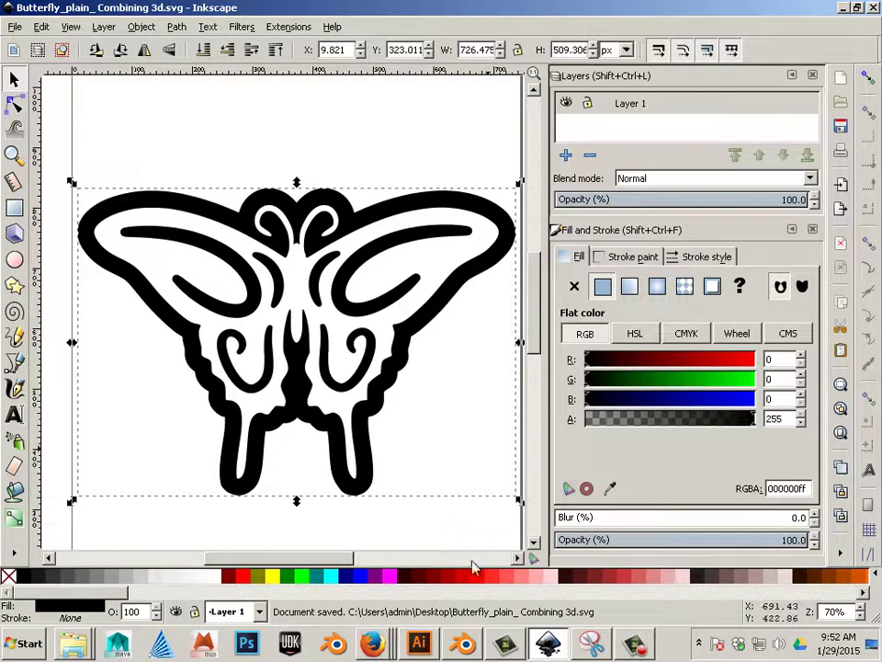
# Switch to Blender and delete the old extruded butterfly.
pyautogui.hotkey('alt', 'Tab')
pyautogui.rightClick(321, 320)
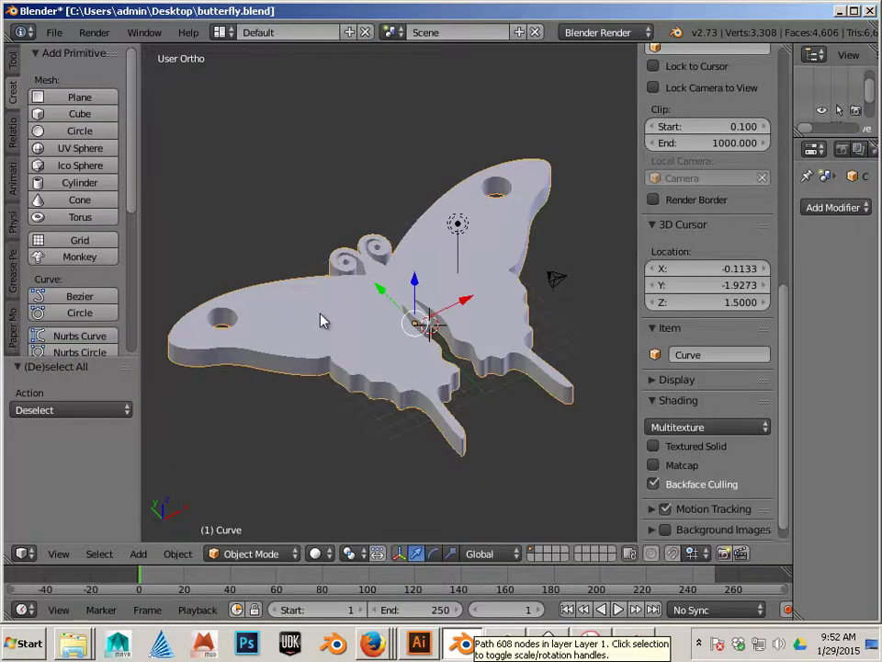
pyautogui.press('x')
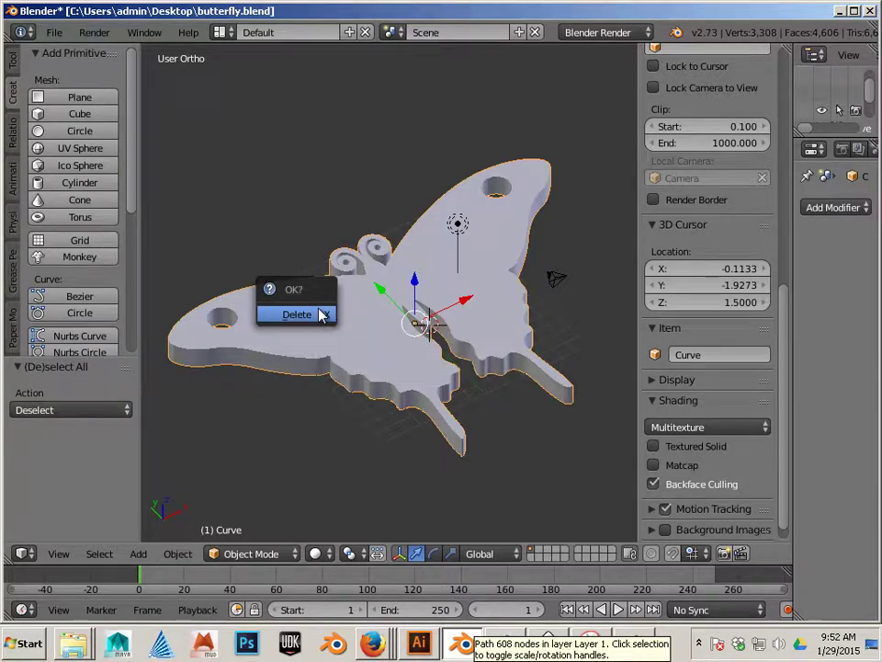
pyautogui.click(322, 315)
# Import 'Butterfly_plain_ Combining 3d.svg' into the scene as a Scalable Vector Graphics file.
pyautogui.click(51, 33)
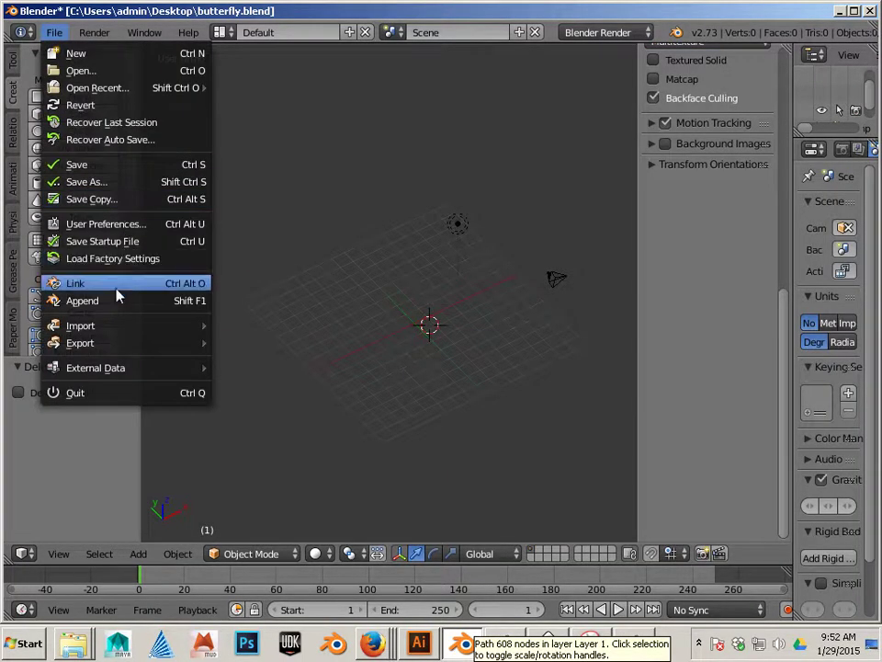
pyautogui.moveTo(91, 325)
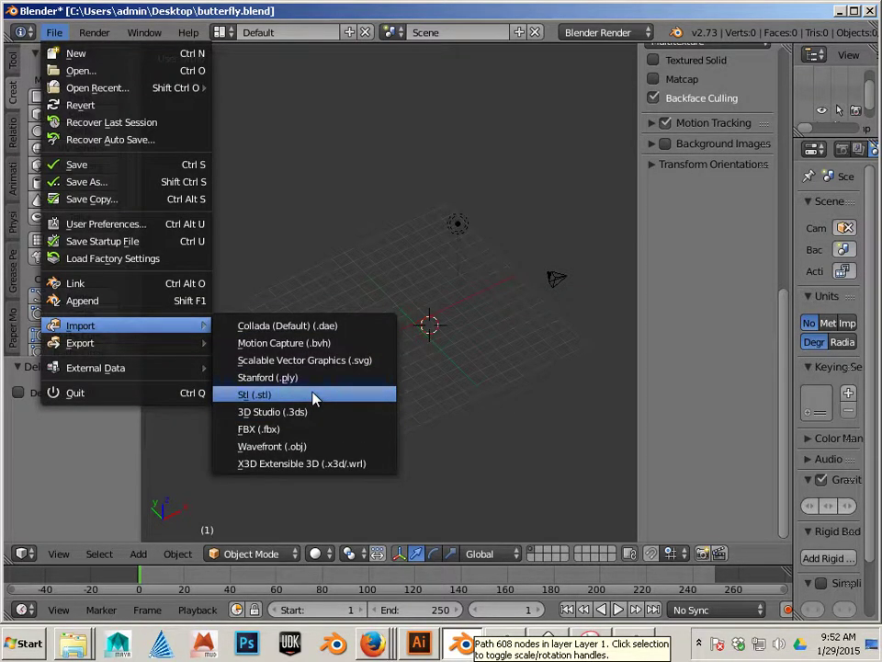
pyautogui.click(316, 361)
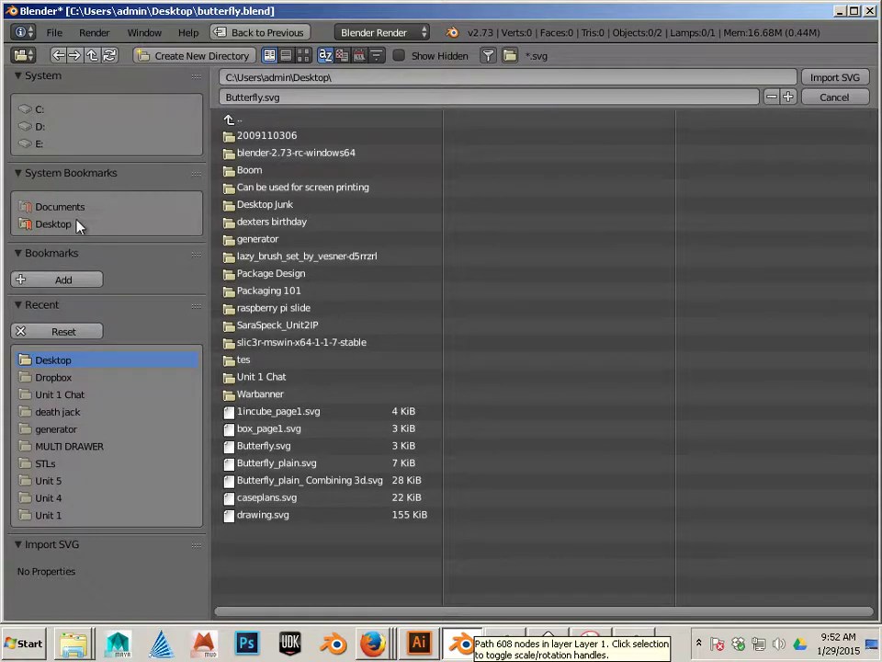
pyautogui.click(303, 482)
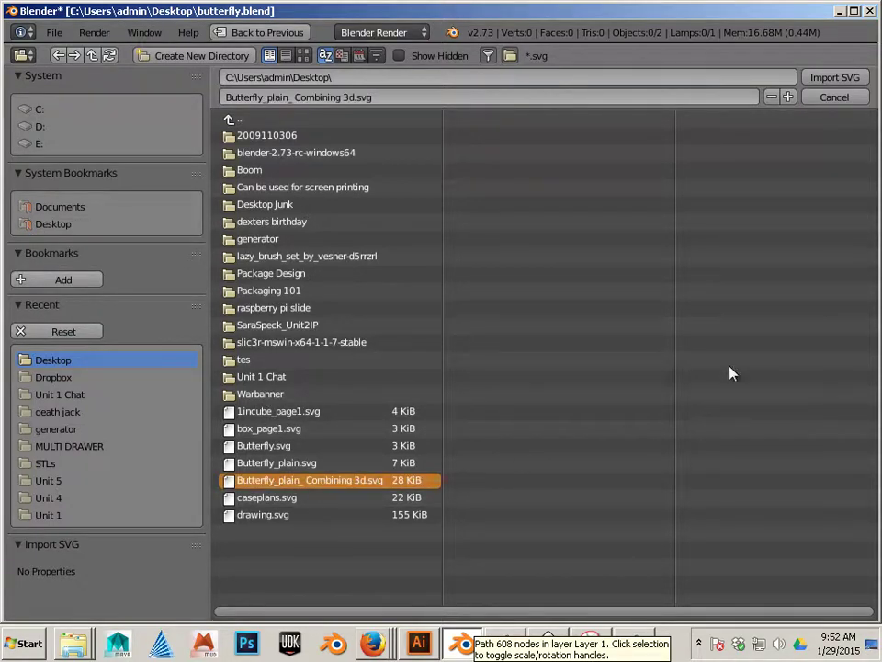
pyautogui.click(827, 77)
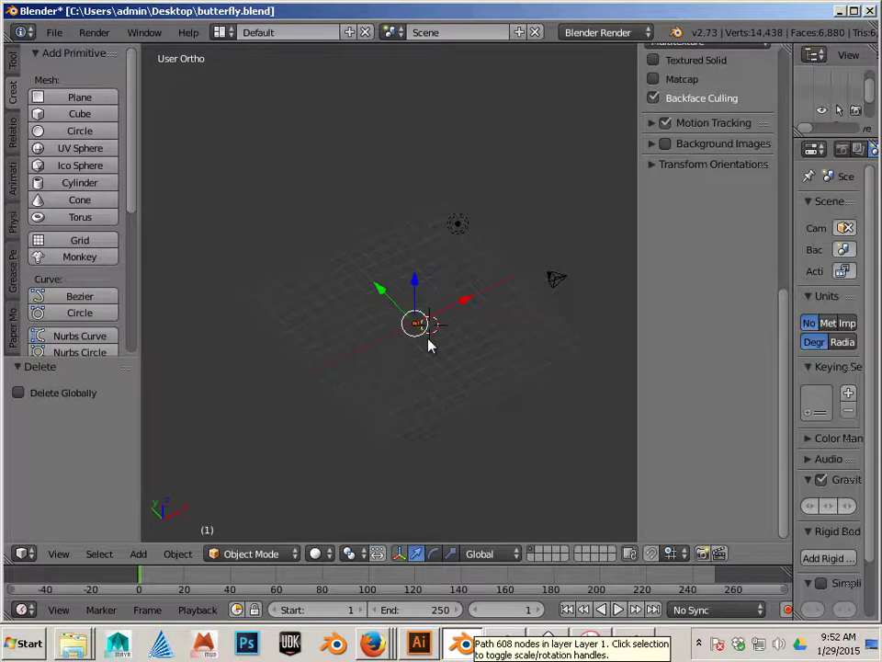
# Scale the imported butterfly curve up by 1.575 on all three axes.
pyautogui.hotkey('ctrl', 'alt', 's')
pyautogui.moveTo(417, 336); pyautogui.dragTo(564, 416)
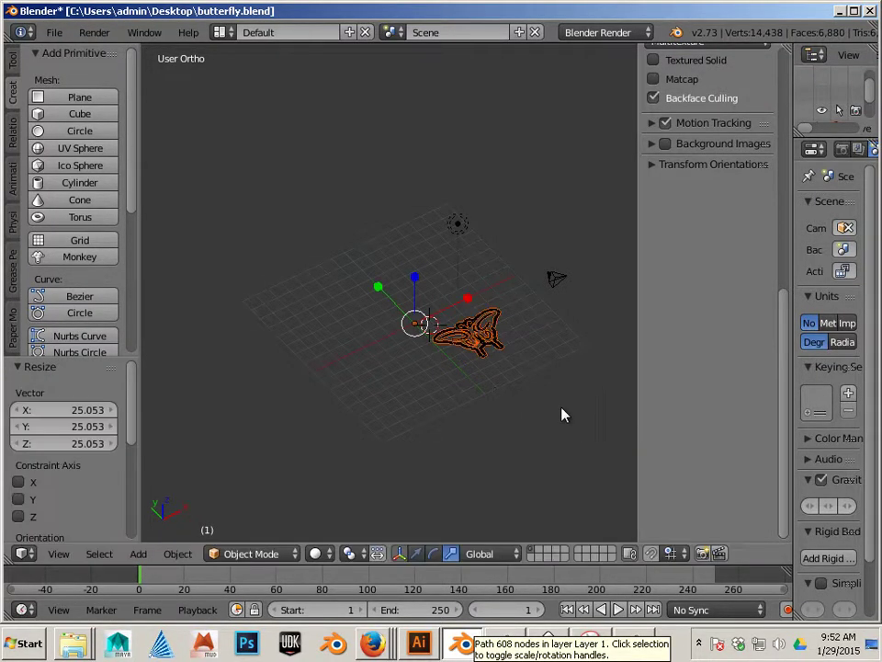
pyautogui.press('s')
pyautogui.click(450, 357)
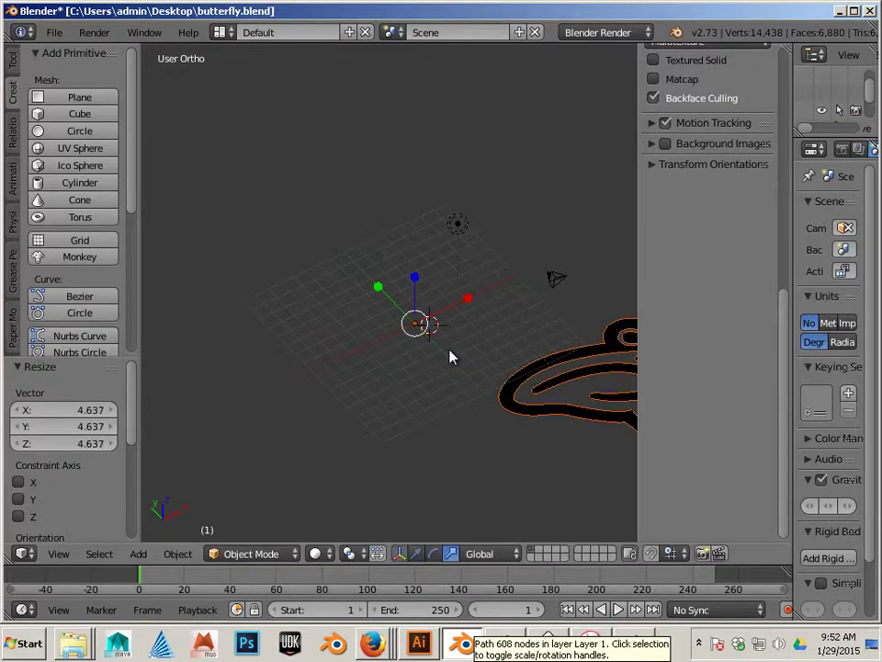
pyautogui.press('s')
pyautogui.click(445, 354)
# Centre the view front-on to the butterfly and select its curve.
pyautogui.scroll(-2, 455, 356)
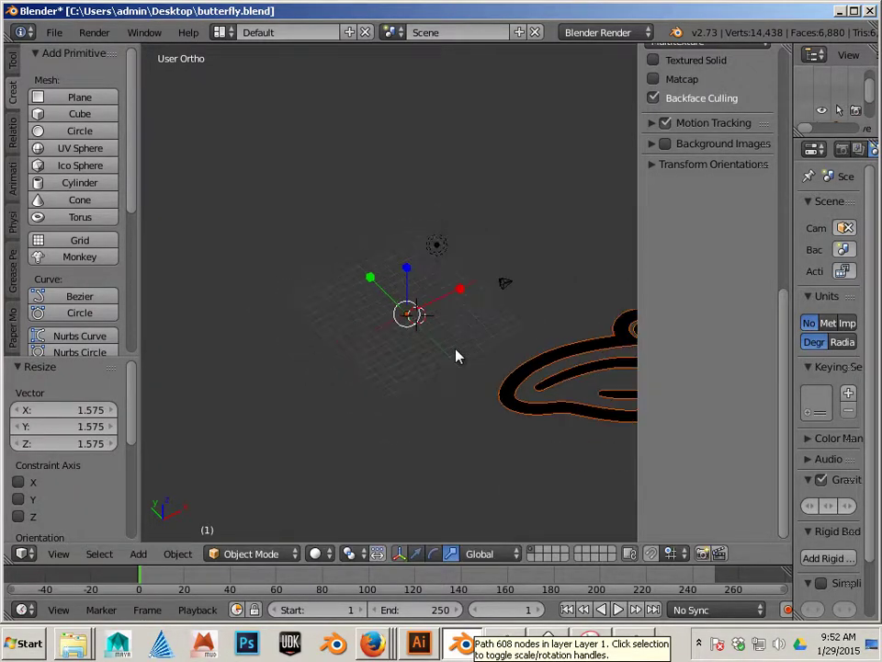
pyautogui.keyDown('shift'); pyautogui.moveTo(460, 367); pyautogui.dragTo(242, 317, button='middle'); pyautogui.keyUp('shift')
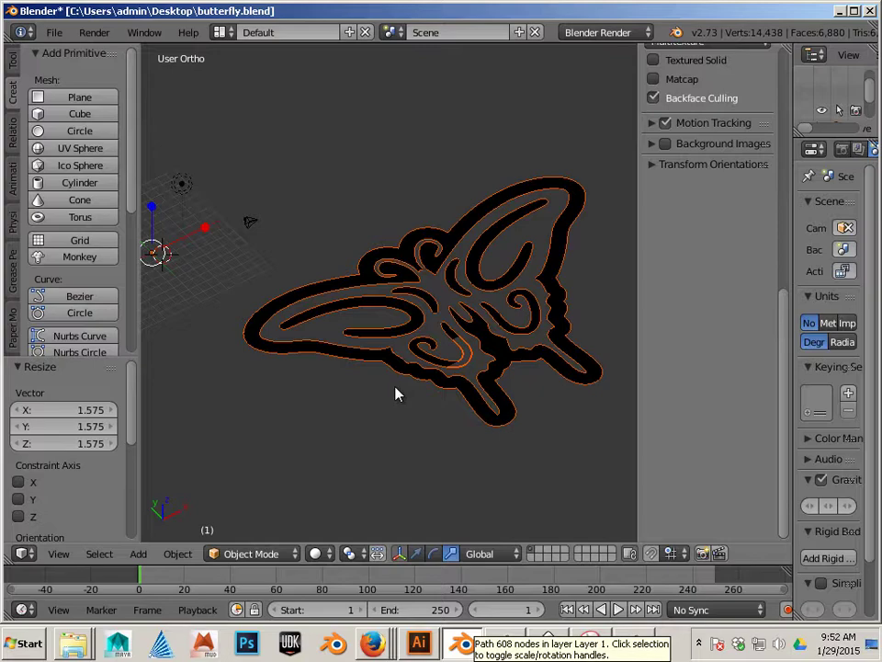
pyautogui.press('a')
pyautogui.moveTo(397, 393); pyautogui.dragTo(359, 423, button='middle')
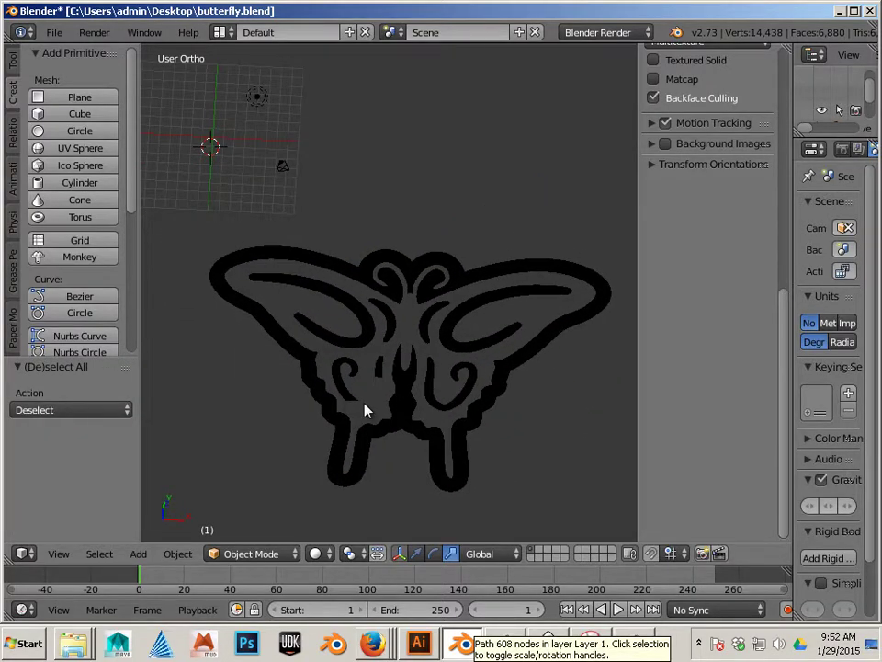
pyautogui.rightClick(365, 411)
pyautogui.scroll(4, 367, 408)
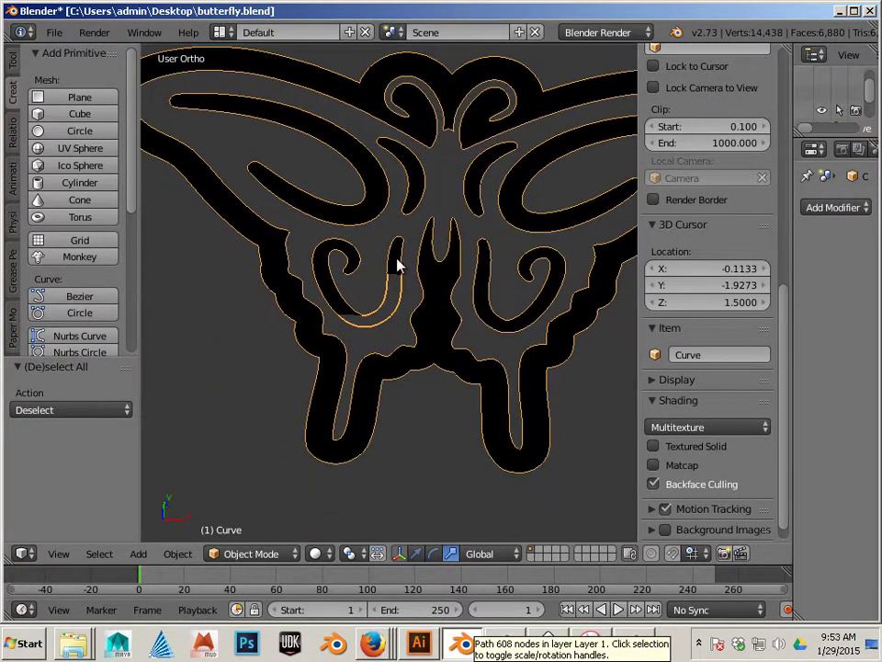
pyautogui.scroll(2, 397, 275)
pyautogui.press('a')
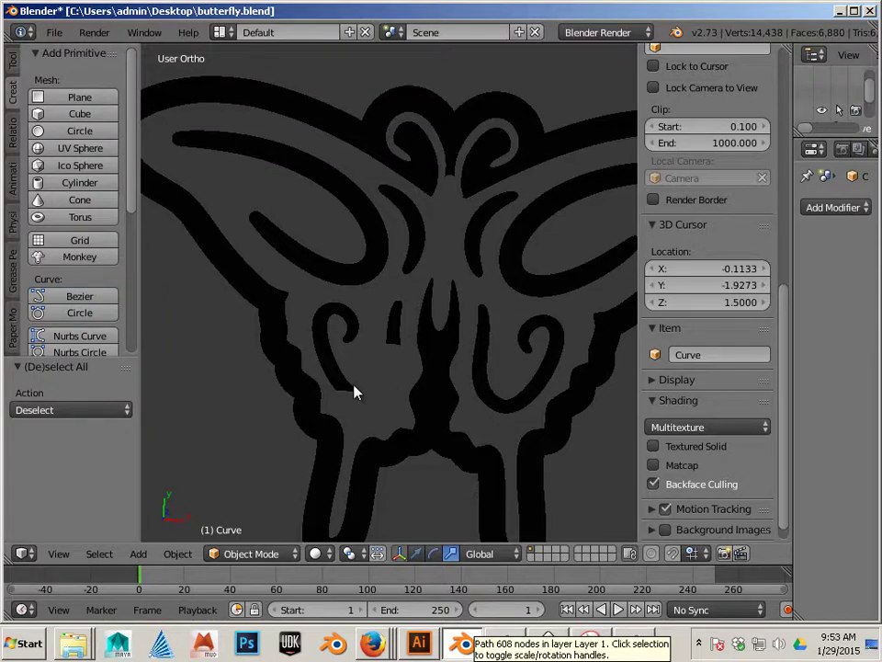
pyautogui.rightClick(356, 392)
# Zoom in on the curve details, then back out to frame the whole butterfly.
pyautogui.scroll(1, 349, 397)
pyautogui.scroll(2, 389, 407)
pyautogui.scroll(1, 400, 331)
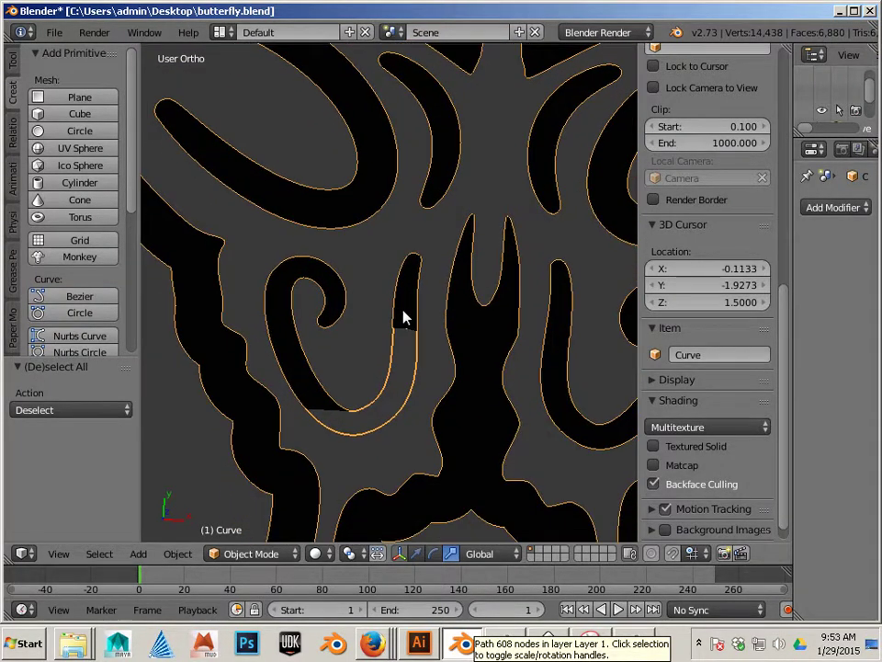
pyautogui.scroll(5, 404, 313)
pyautogui.scroll(-7, 430, 260)
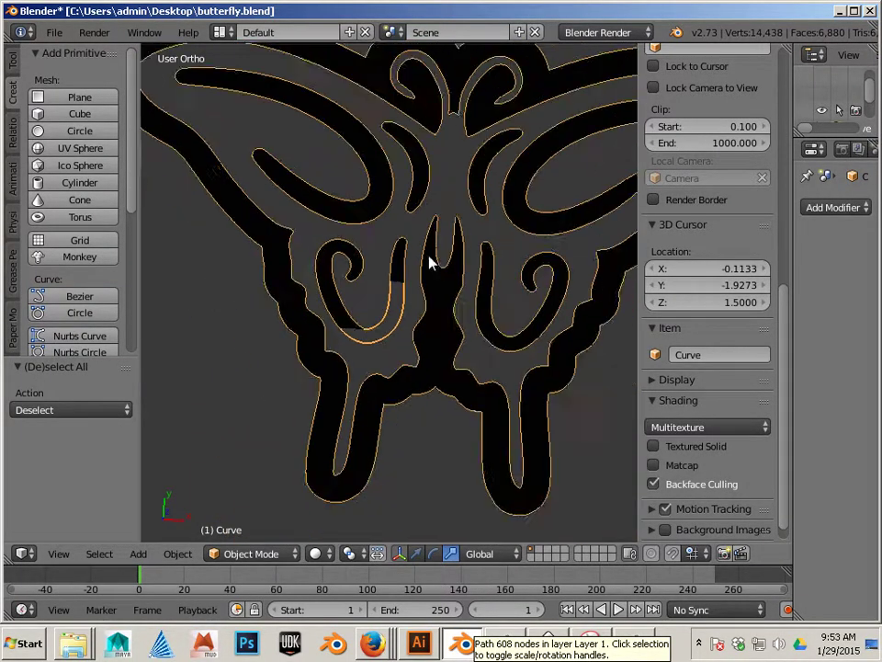
pyautogui.scroll(-4, 432, 262)
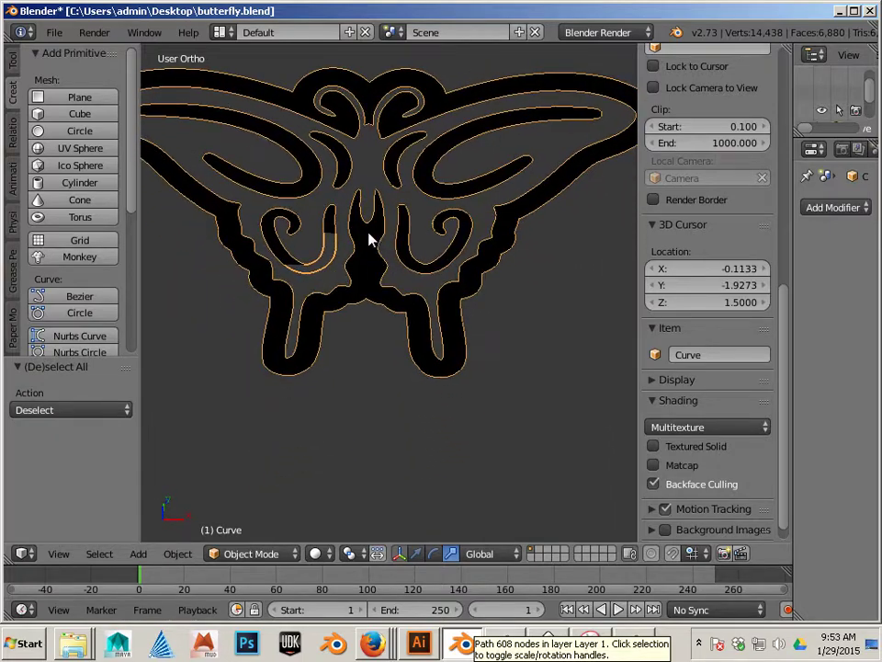
pyautogui.scroll(-4, 359, 313)
pyautogui.press('Left')
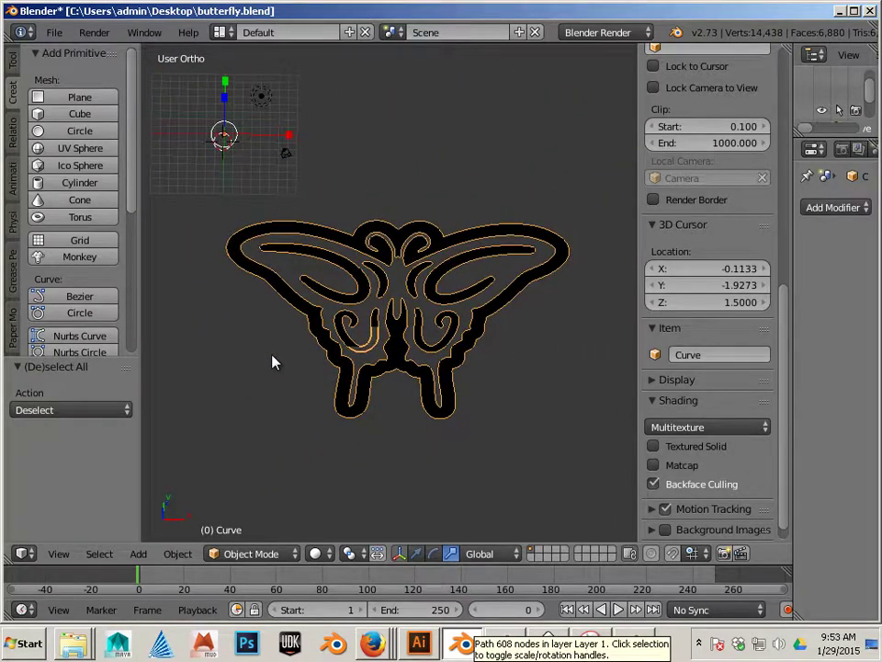
# Select the linked 279-point outer outline in Edit Mode and separate it into its own object.
pyautogui.click(178, 553)
pyautogui.press('Tab')
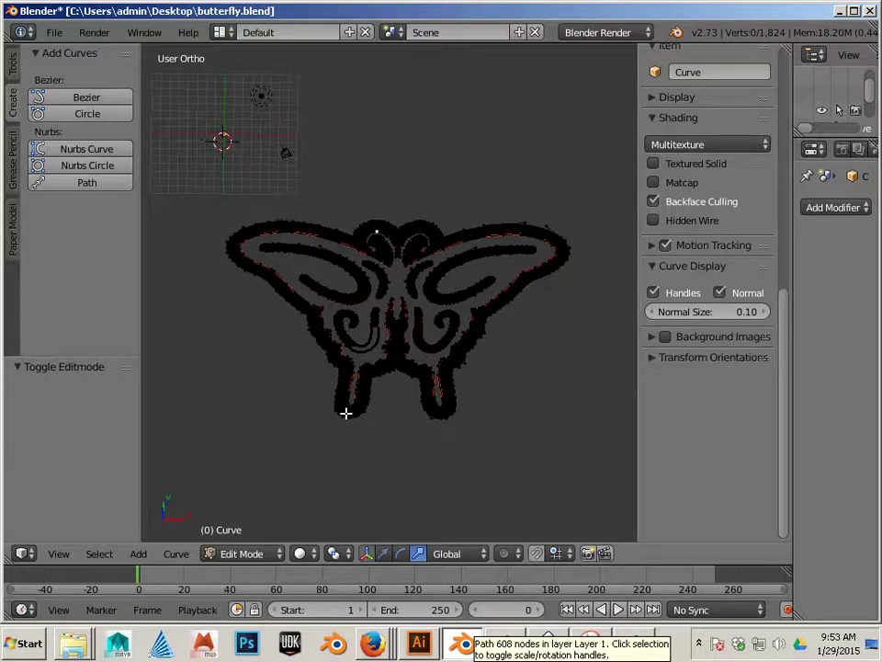
pyautogui.press('l')
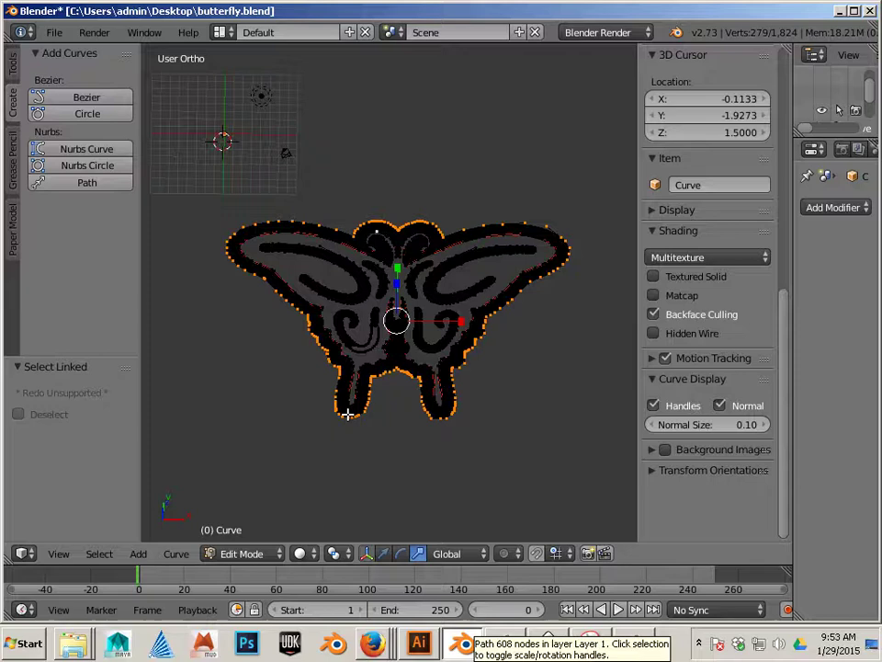
pyautogui.scroll(2, 355, 416)
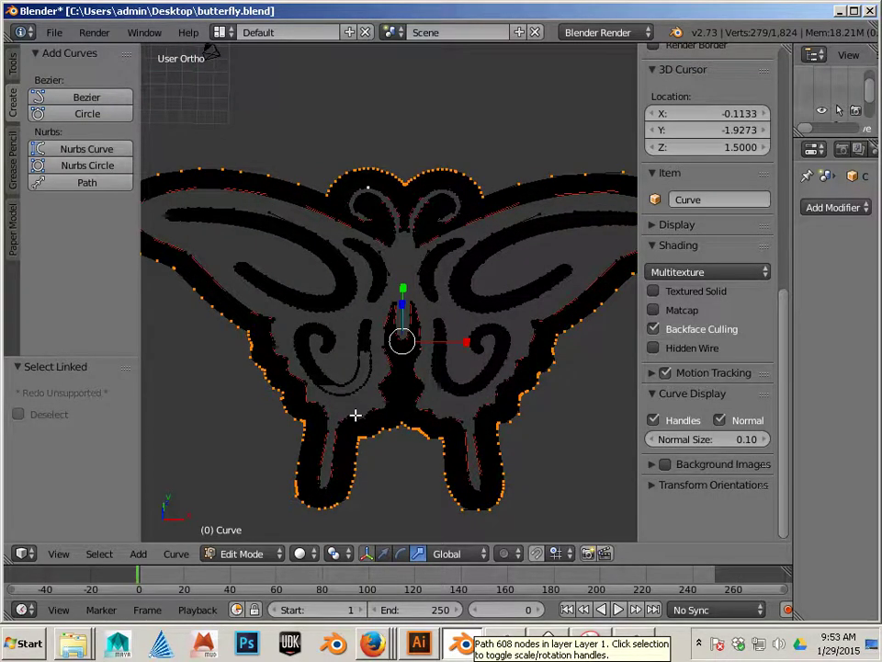
pyautogui.scroll(-1, 355, 415)
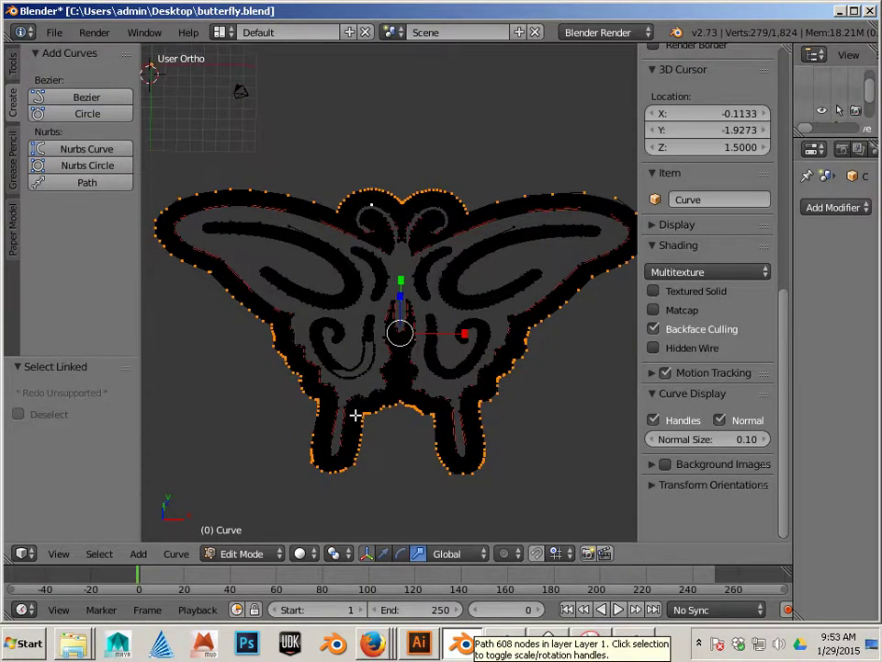
pyautogui.click(178, 557)
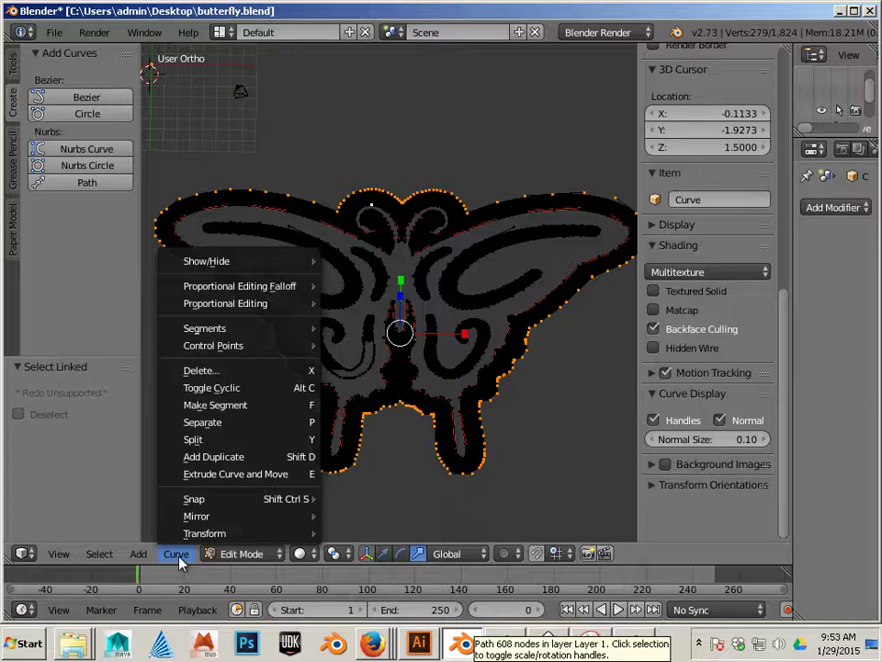
pyautogui.click(236, 425)
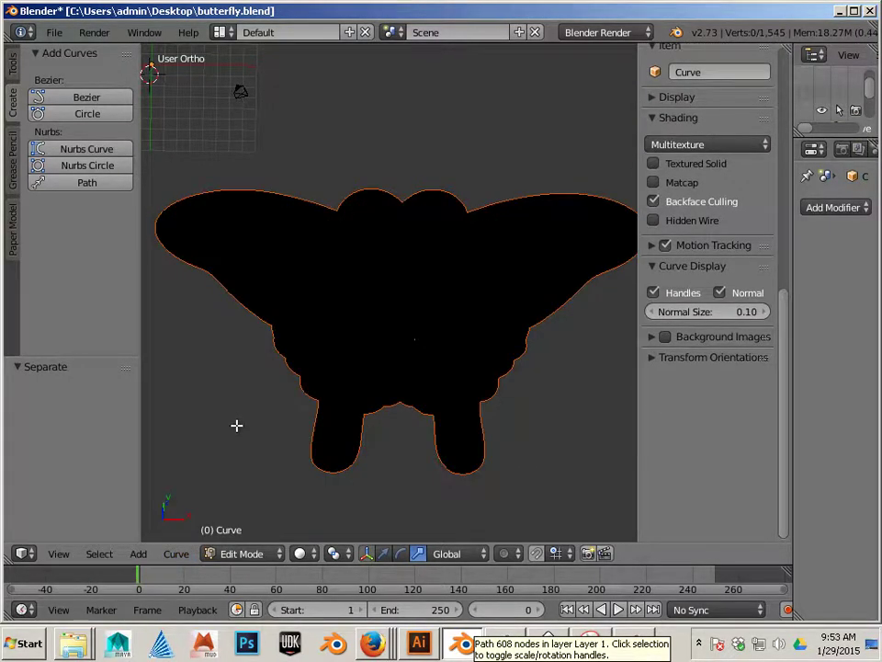
pyautogui.scroll(-1, 376, 387)
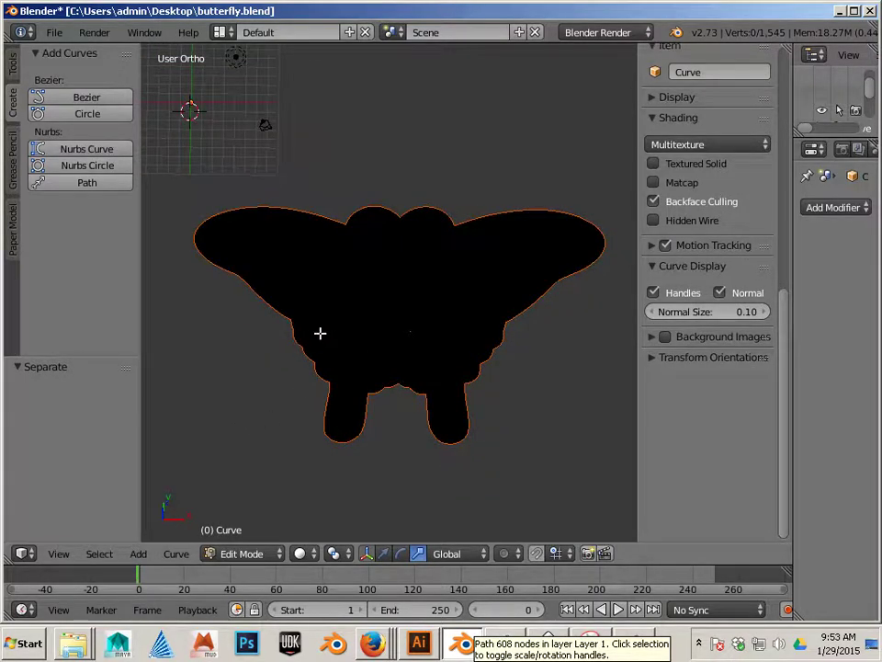
# Lower the separated outline Curve.001 by 10.554 along Z and widen the Properties editor.
pyautogui.press('Tab')
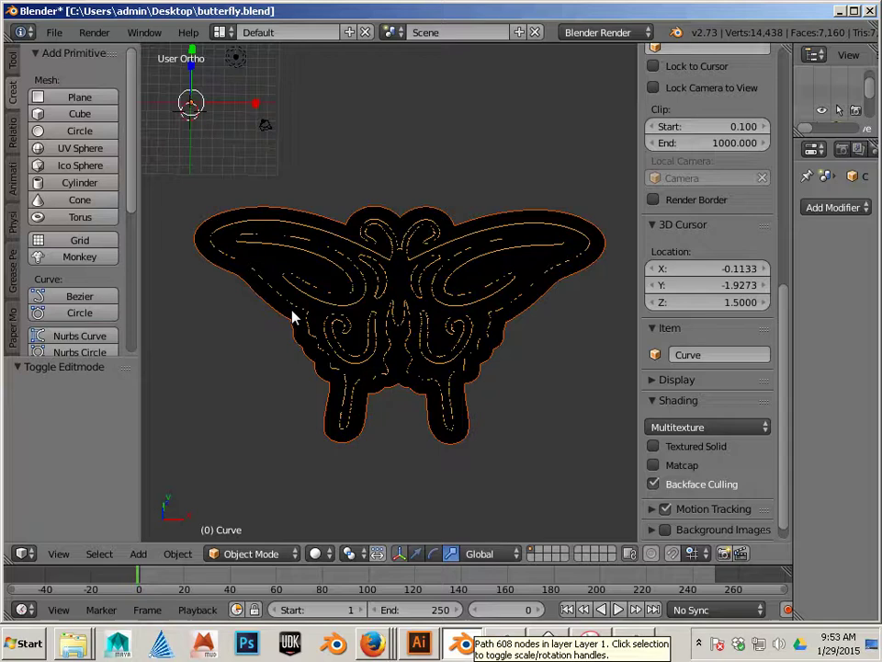
pyautogui.rightClick(286, 319)
pyautogui.hotkey('ctrl', 'space')
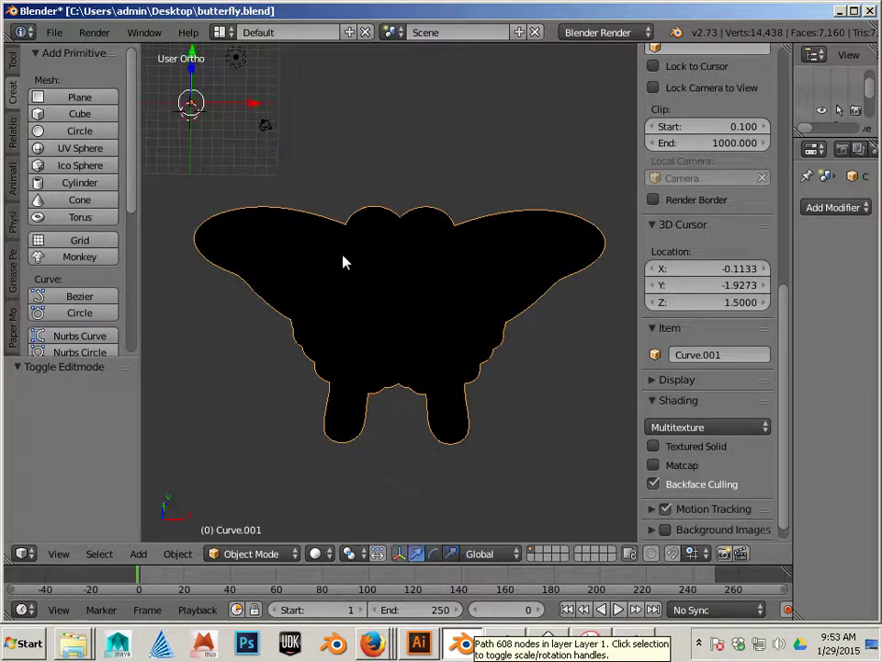
pyautogui.moveTo(310, 257); pyautogui.dragTo(175, 102, button='middle')
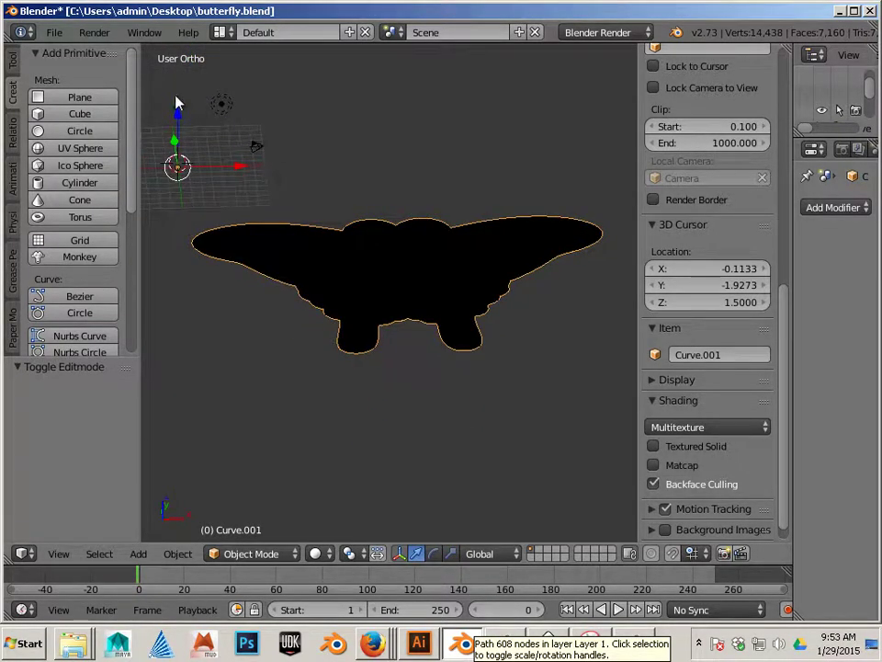
pyautogui.moveTo(184, 119); pyautogui.dragTo(190, 222)
pyautogui.moveTo(217, 199); pyautogui.dragTo(313, 190, button='middle')
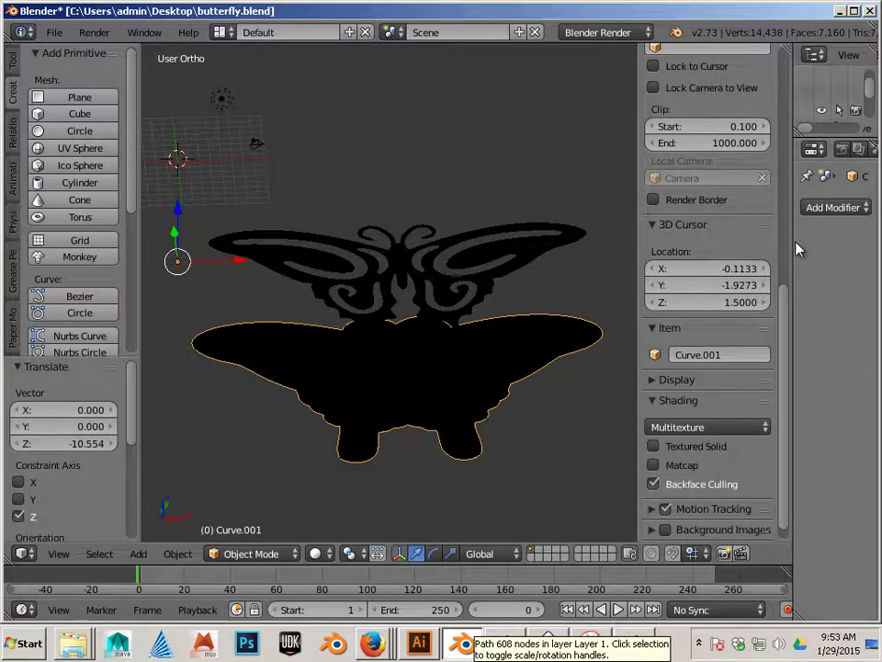
pyautogui.moveTo(790, 245); pyautogui.dragTo(593, 247)
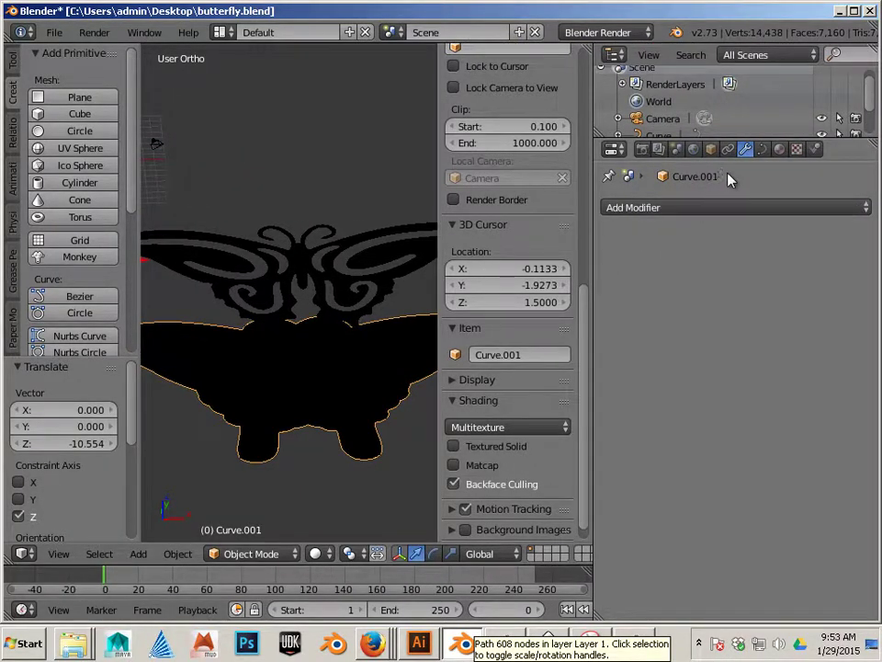
# Unlink the SVGMat.002 material from both the silhouette and the butterfly curve.
pyautogui.click(780, 150)
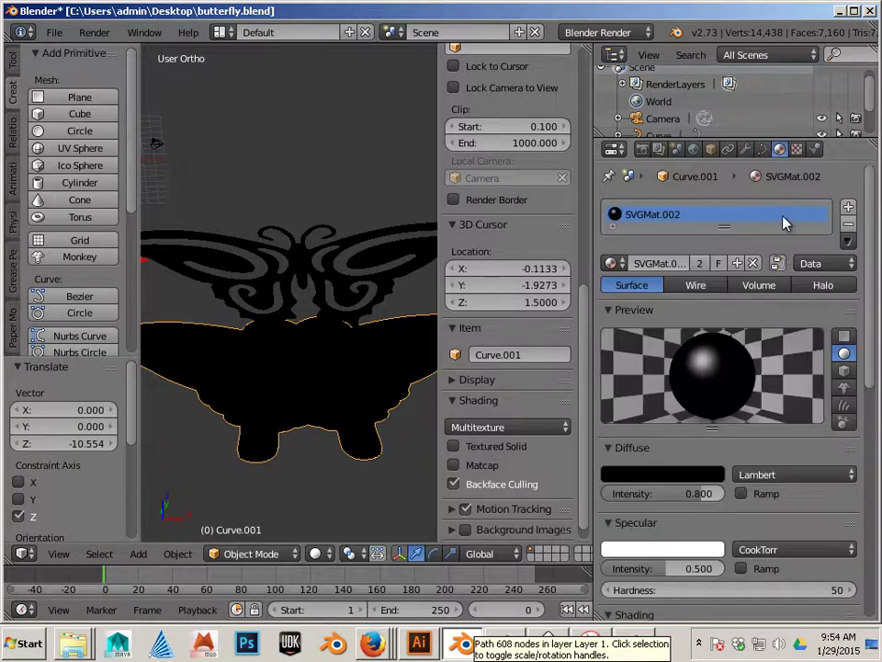
pyautogui.click(755, 265)
pyautogui.rightClick(289, 228)
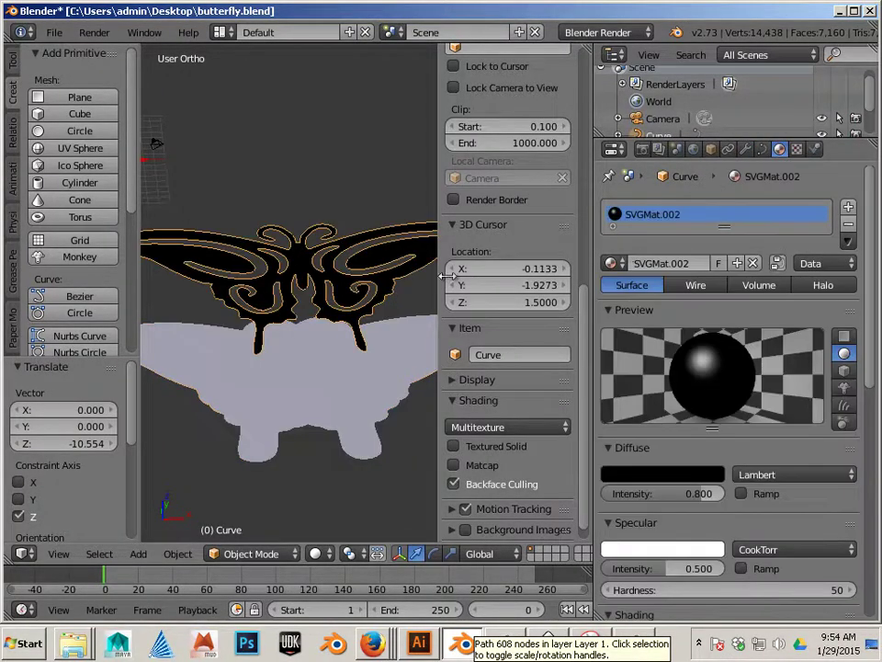
pyautogui.click(754, 265)
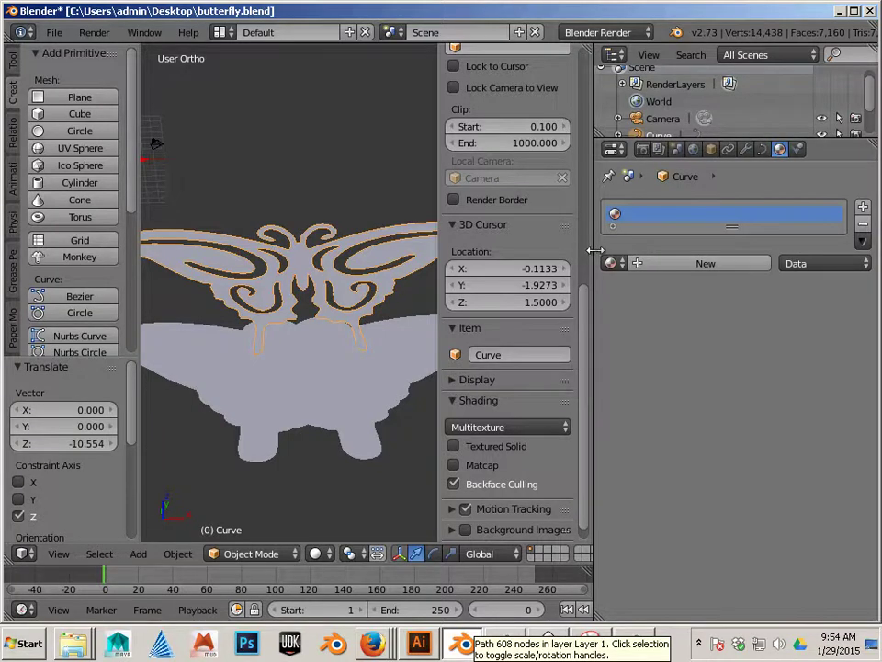
pyautogui.moveTo(593, 266)
pyautogui.mouseDown()
pyautogui.moveTo(621, 265)
pyautogui.moveTo(608, 266)
pyautogui.mouseUp()
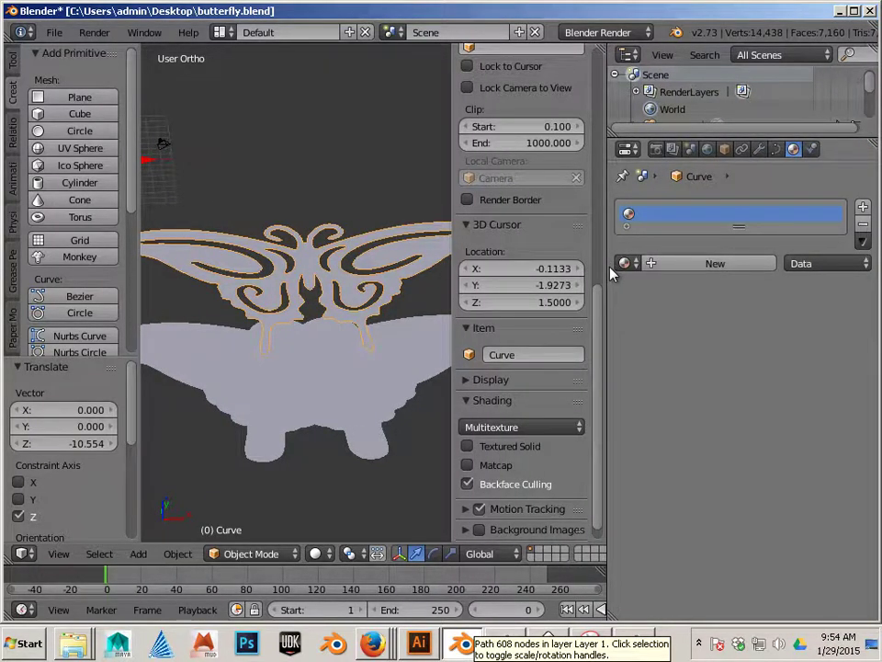
# Give the butterfly curve a new material, Material.001, with blue diffuse colour (0.003, 0.005, 0.800).
pyautogui.click(663, 265)
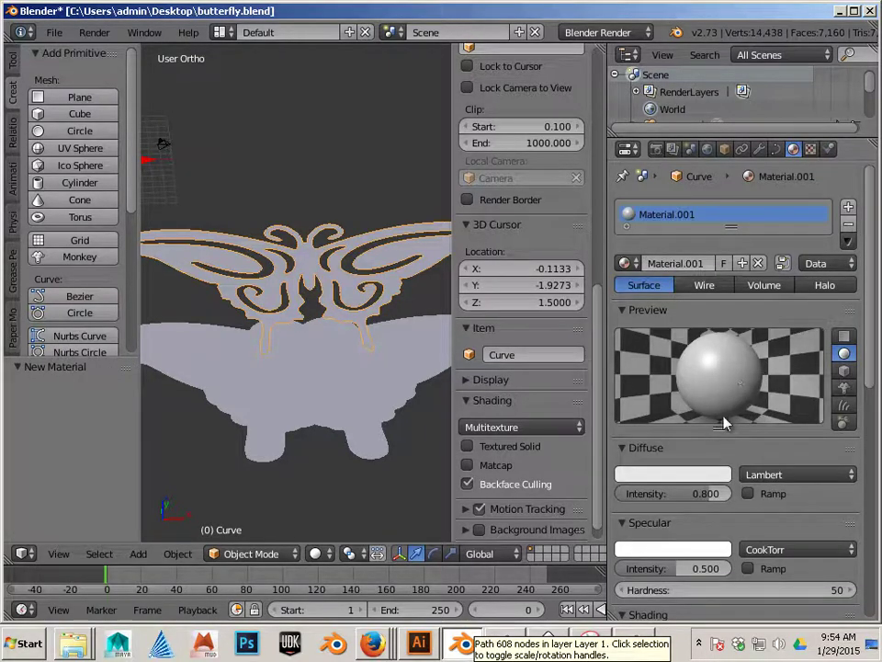
pyautogui.click(654, 476)
pyautogui.click(694, 283)
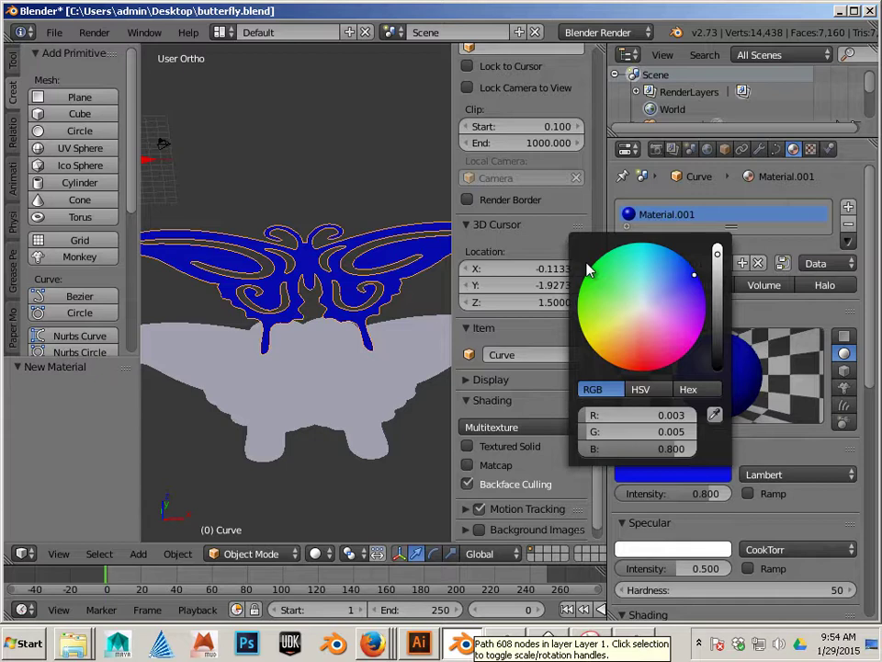
pyautogui.press('a')
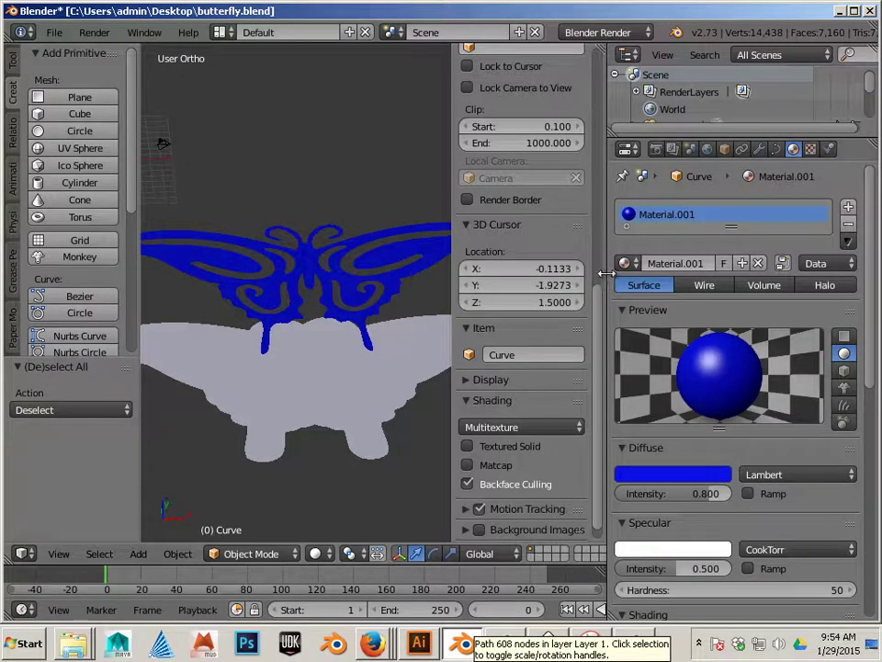
pyautogui.moveTo(609, 285); pyautogui.dragTo(751, 281)
pyautogui.moveTo(475, 231); pyautogui.dragTo(433, 232, button='middle')
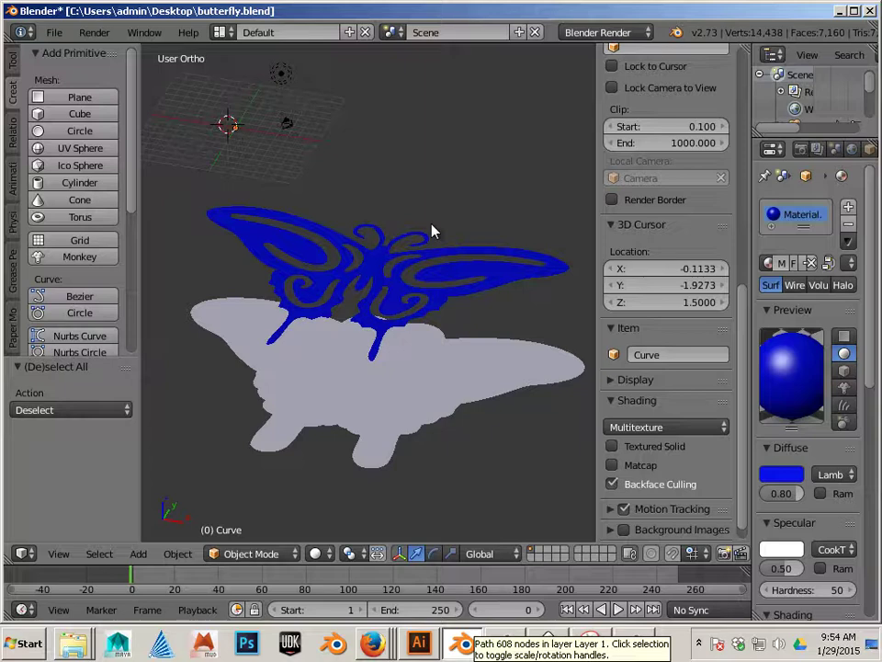
# Convert the grey silhouette Curve.001 from a curve into a mesh.
pyautogui.rightClick(429, 407)
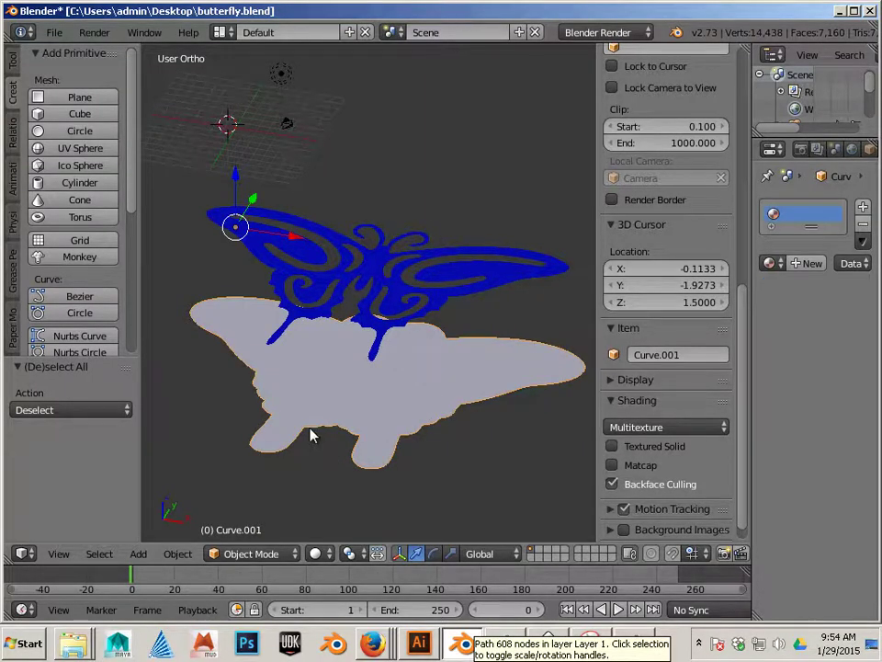
pyautogui.click(177, 553)
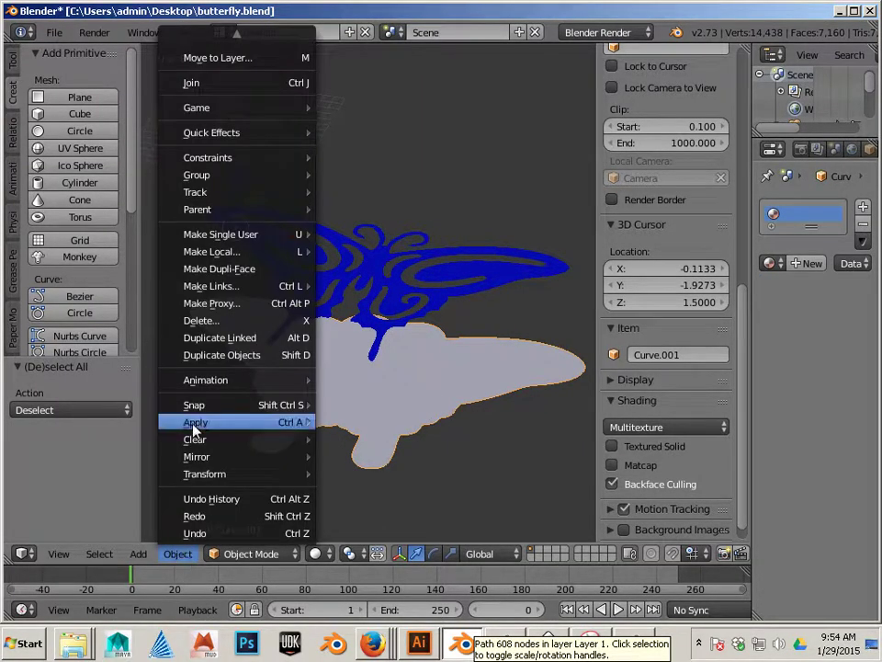
pyautogui.moveTo(191, 32)
pyautogui.moveTo(226, 44)
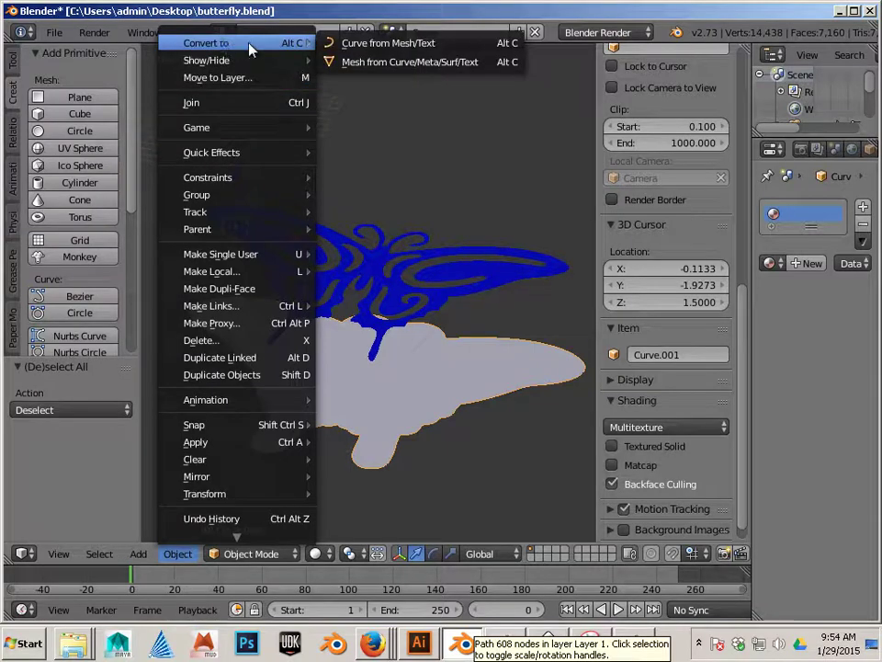
pyautogui.click(346, 62)
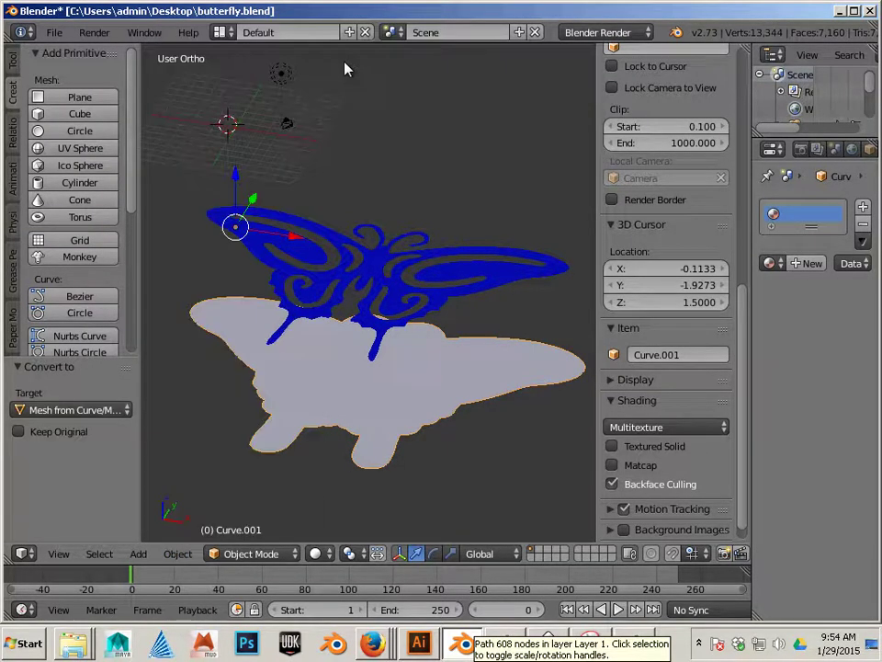
# Convert the blue butterfly curve into a mesh as well.
pyautogui.rightClick(367, 287)
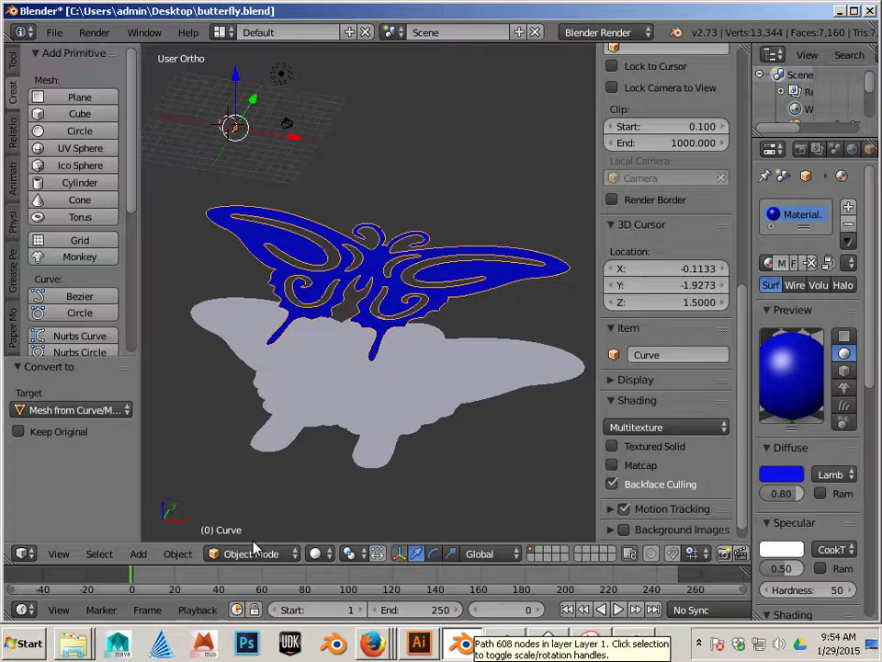
pyautogui.click(178, 553)
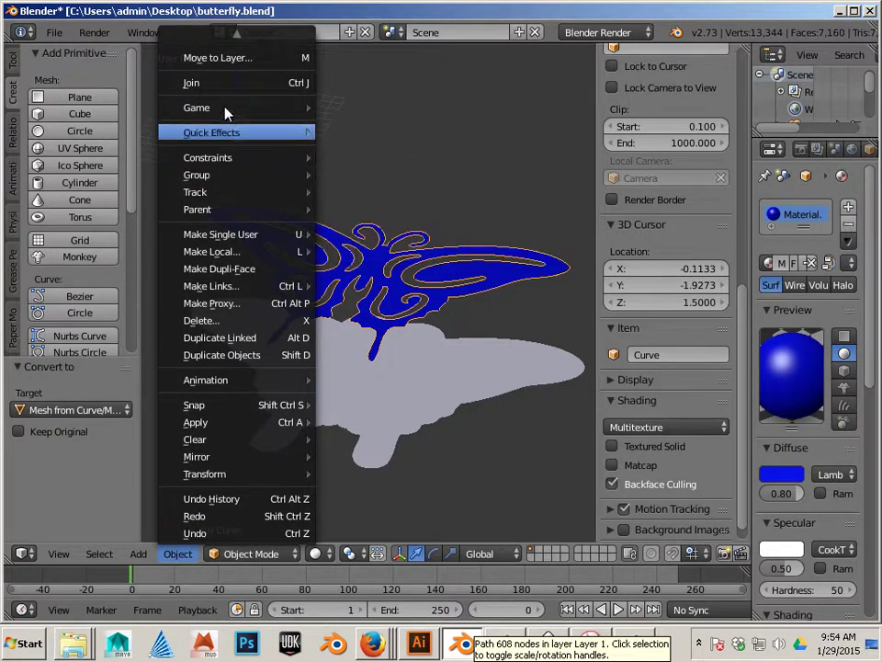
pyautogui.moveTo(232, 44)
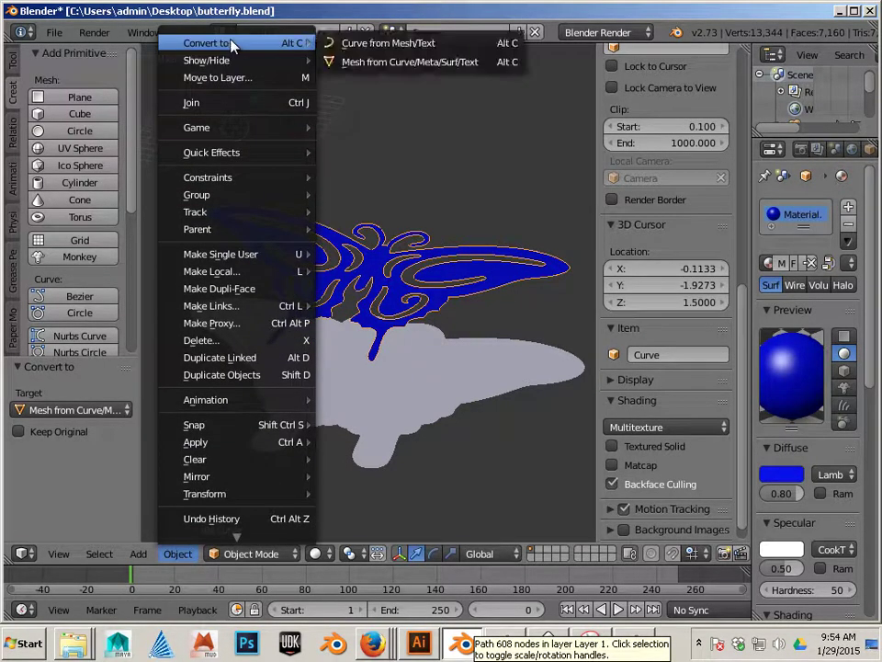
pyautogui.click(356, 62)
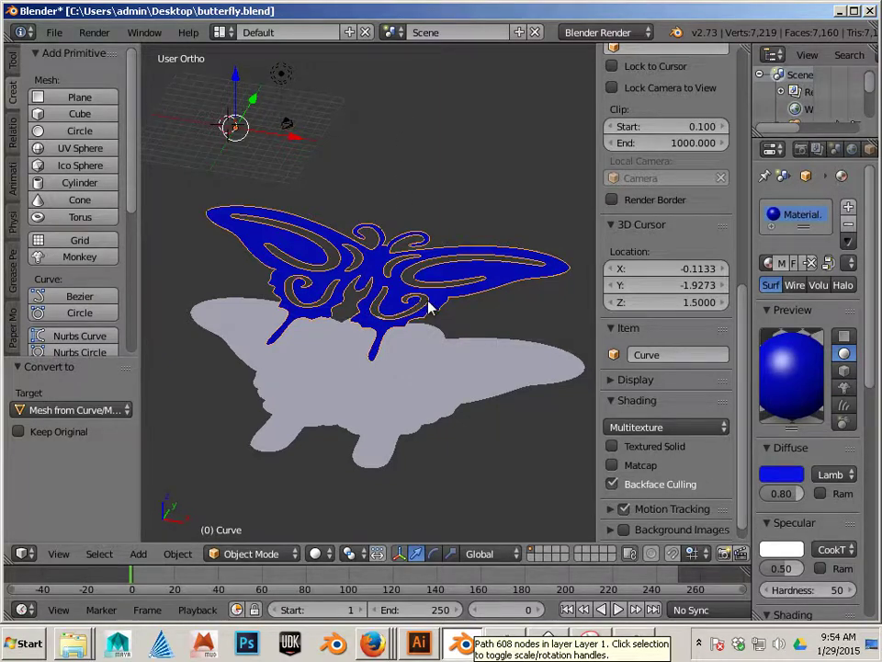
# Enter Edit Mode on the grey silhouette and select its whole connected mesh.
pyautogui.press('Tab')
pyautogui.moveTo(450, 348); pyautogui.dragTo(451, 375, button='middle')
pyautogui.press('Tab')
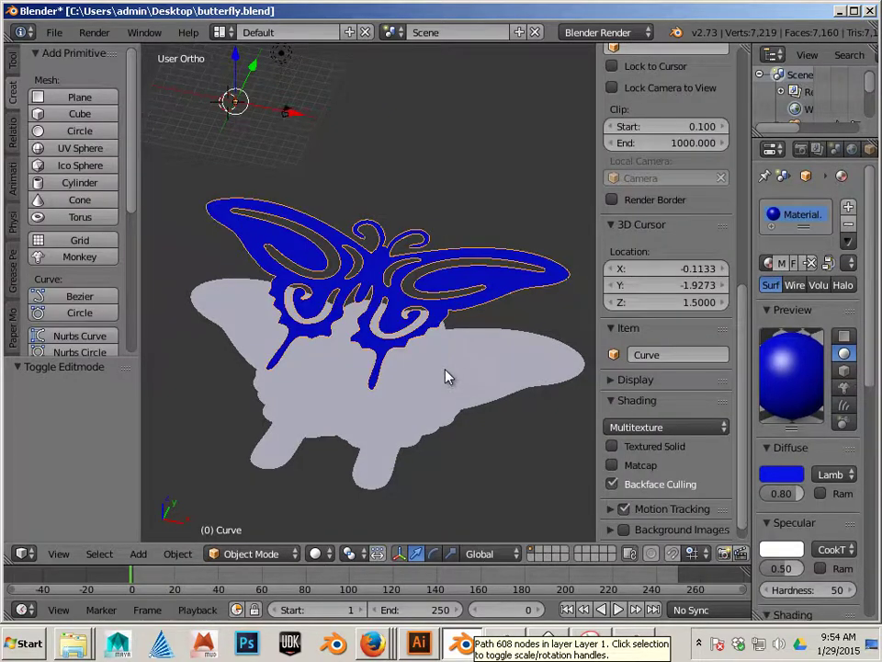
pyautogui.rightClick(453, 413)
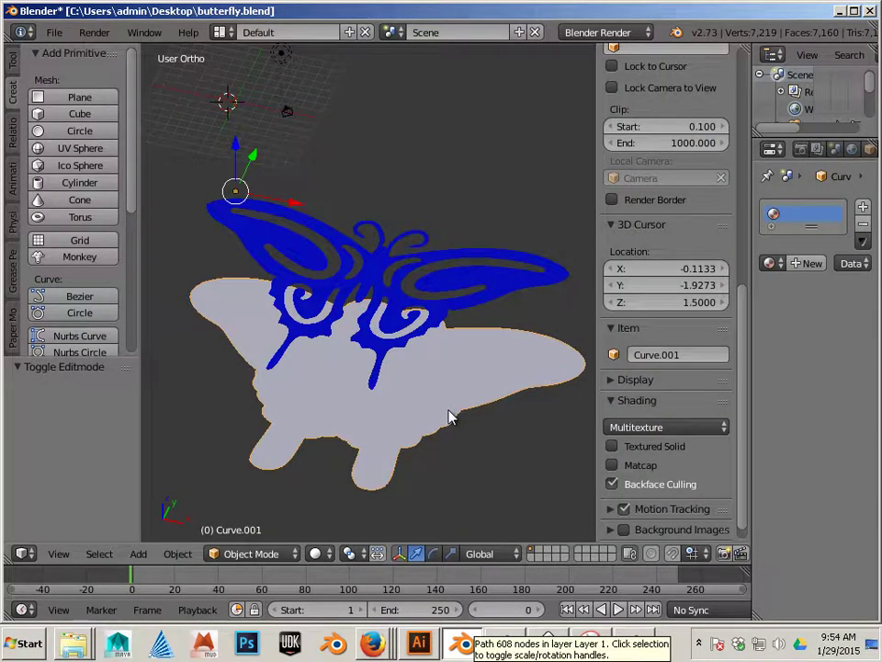
pyautogui.press('Tab')
pyautogui.press('Tab')
pyautogui.moveTo(425, 445); pyautogui.dragTo(435, 431, button='middle')
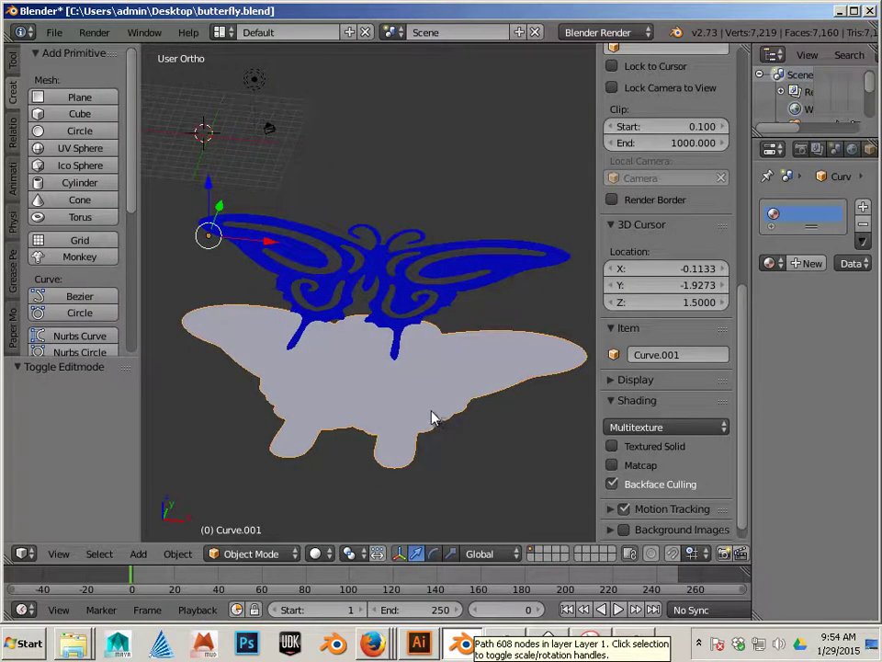
pyautogui.press('Tab')
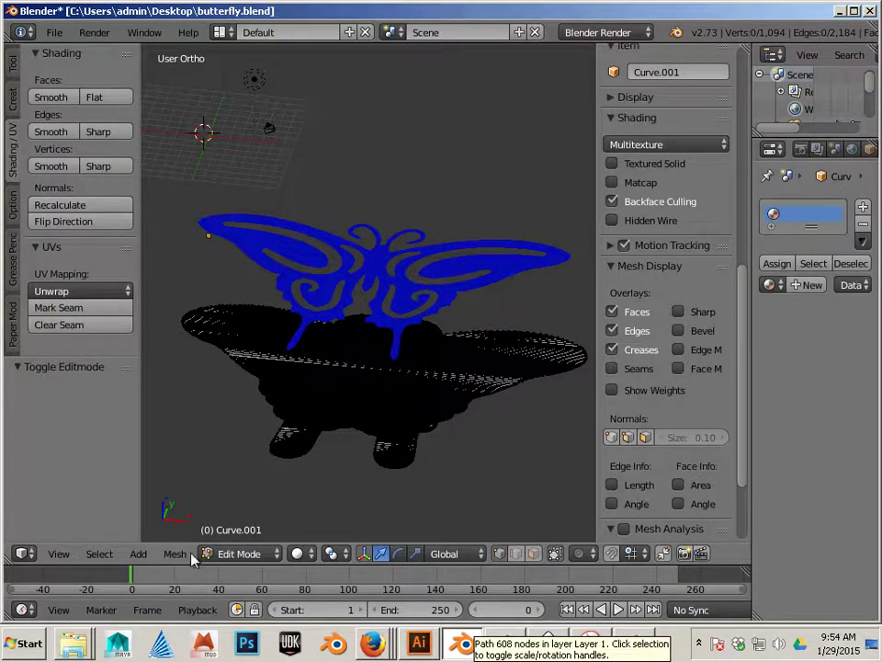
pyautogui.click(413, 436)
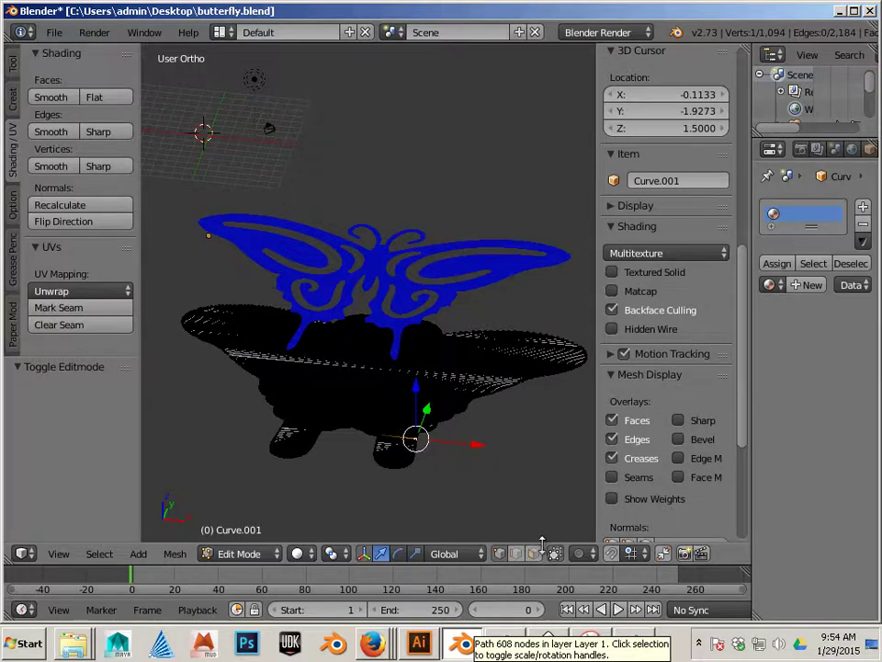
pyautogui.press('a')
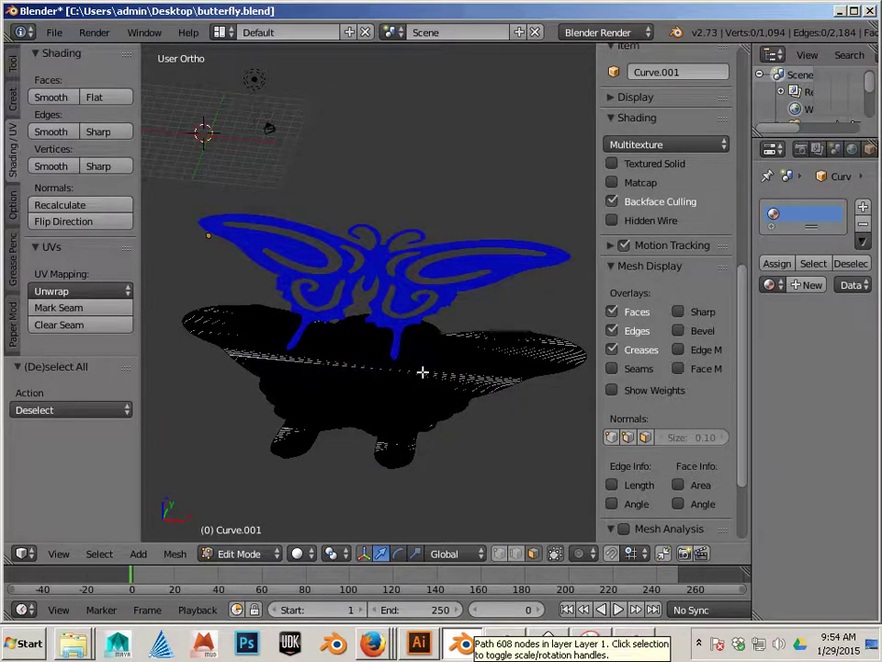
pyautogui.scroll(3, 411, 448)
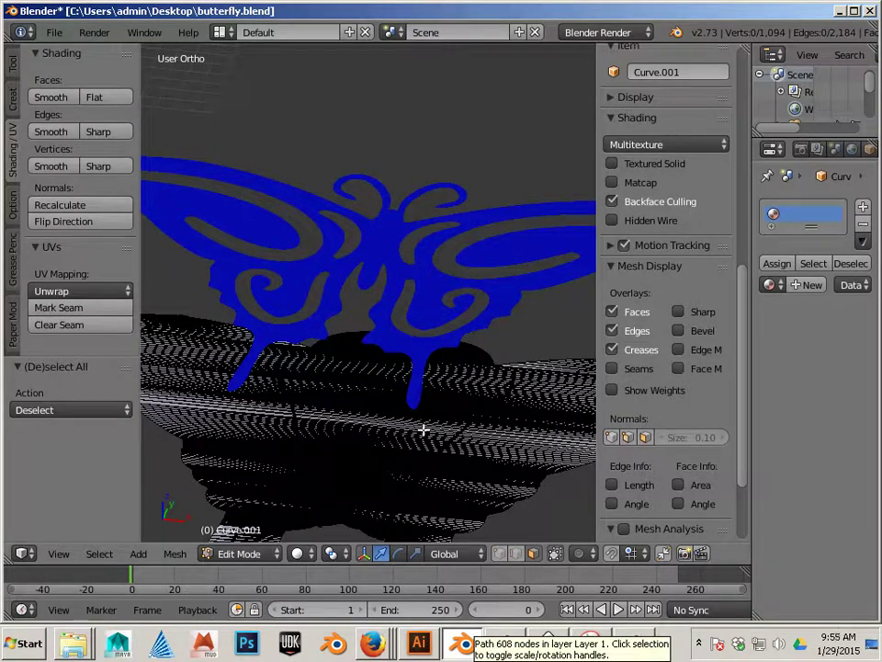
pyautogui.press('l')
pyautogui.scroll(-3, 424, 455)
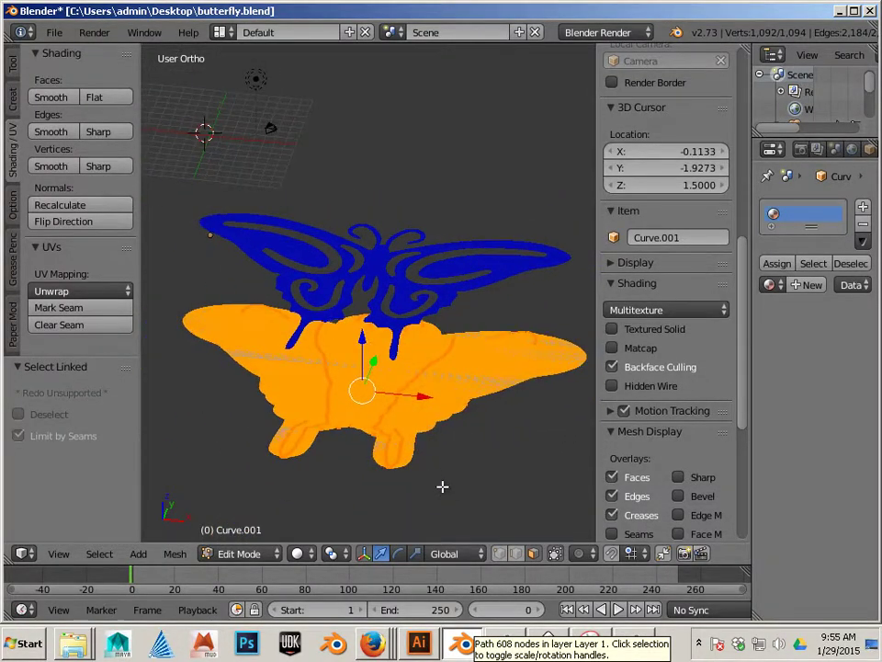
pyautogui.moveTo(442, 486); pyautogui.dragTo(419, 472, button='middle')
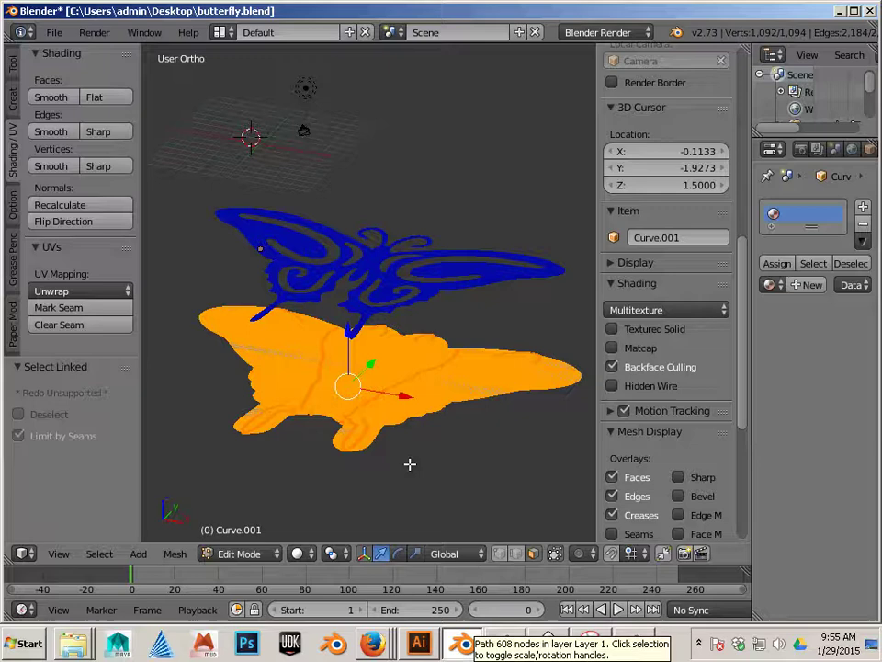
# Extrude the grey mesh and raise it 1.559 along Z, then leave Edit Mode.
pyautogui.press('e')
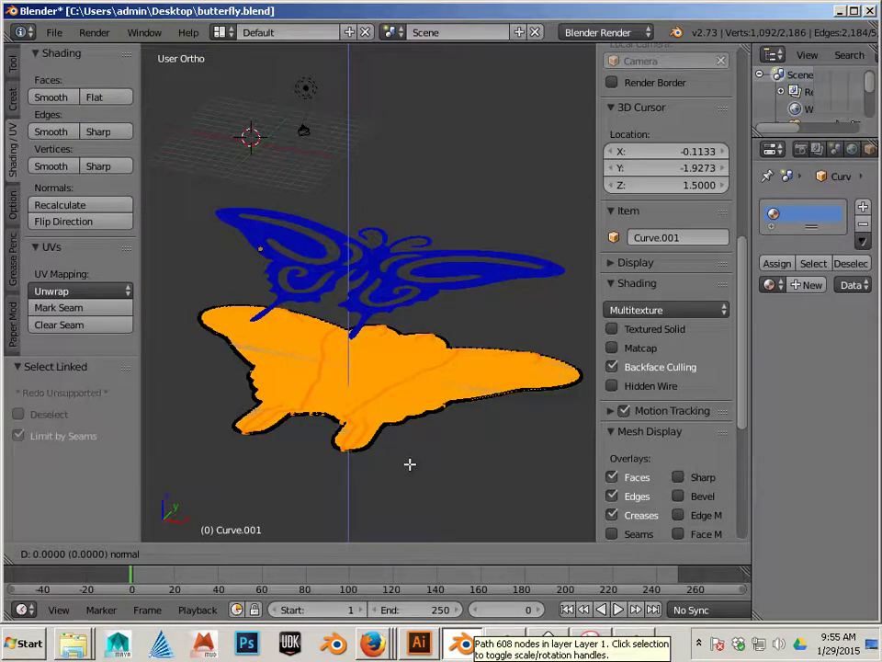
pyautogui.click(410, 464)
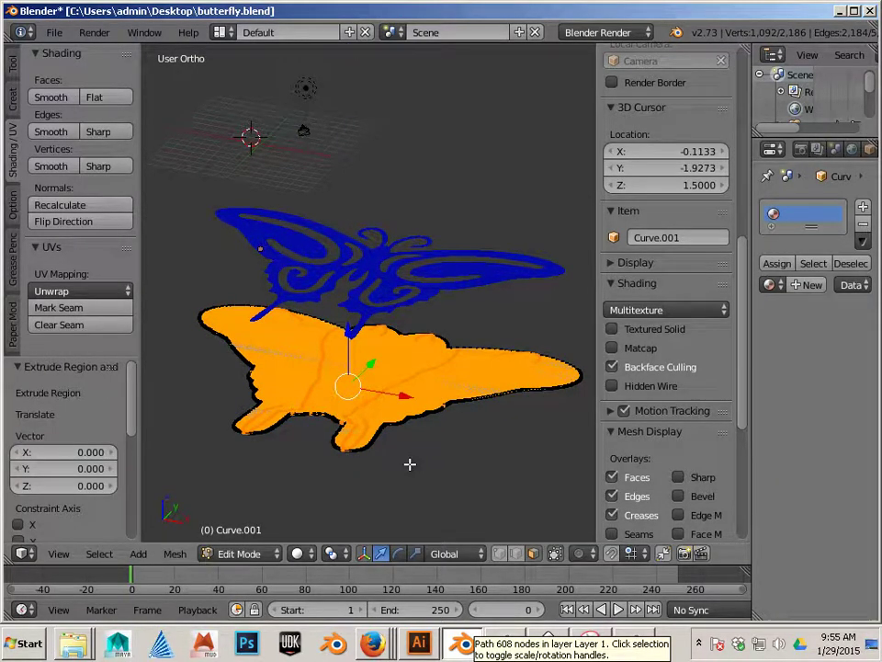
pyautogui.press('g')
pyautogui.press('z')
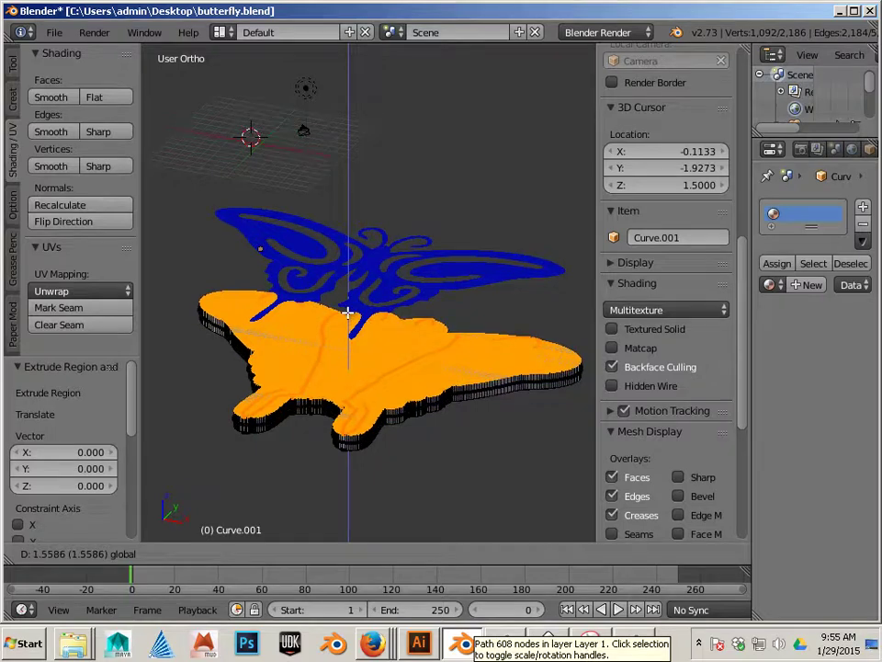
pyautogui.click(348, 314)
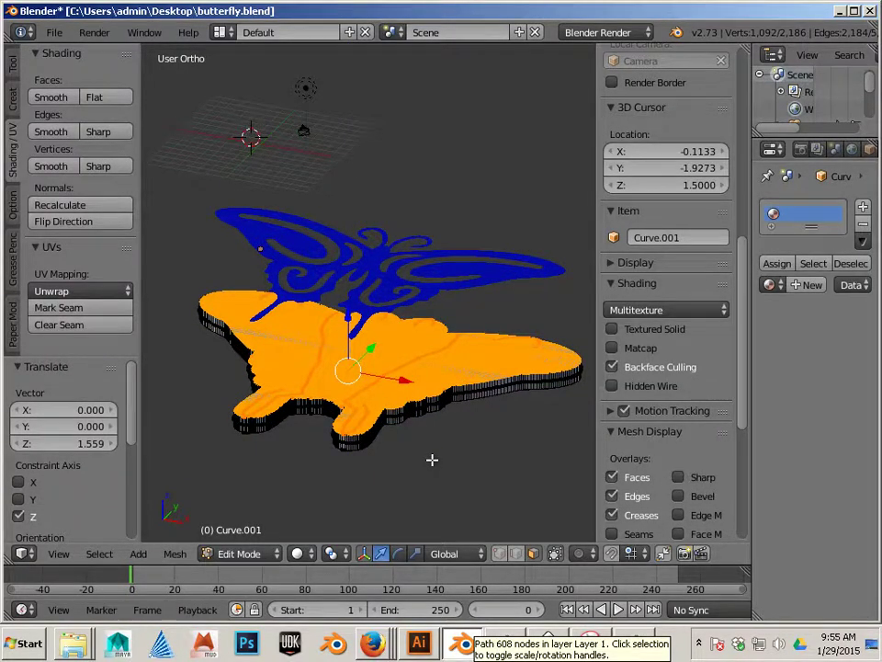
pyautogui.press('a')
pyautogui.press('Tab')
pyautogui.rightClick(403, 317)
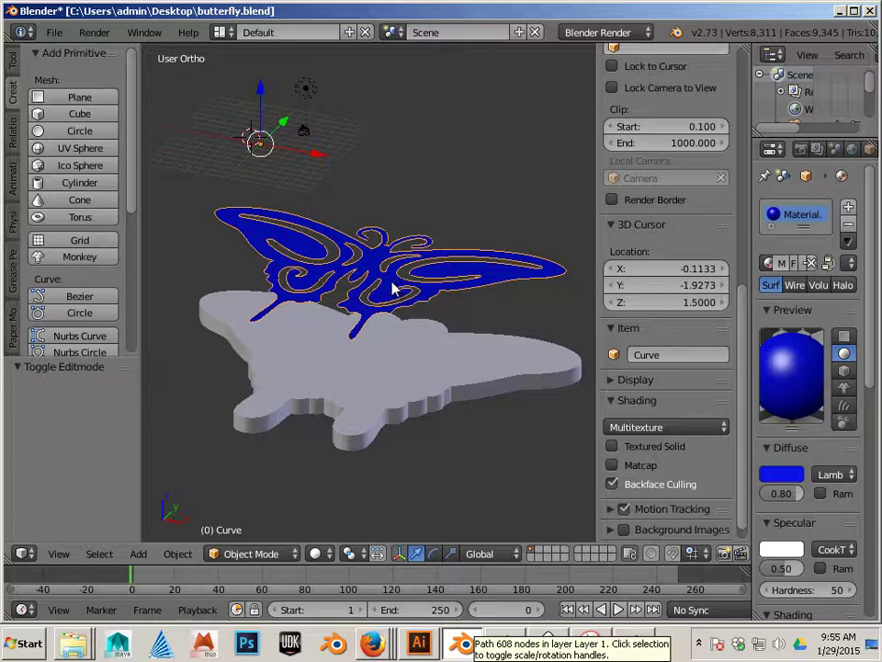
# Select the blue butterfly's whole linked mesh and extrude it 1.443 up along Z.
pyautogui.press('Tab')
pyautogui.press('a')
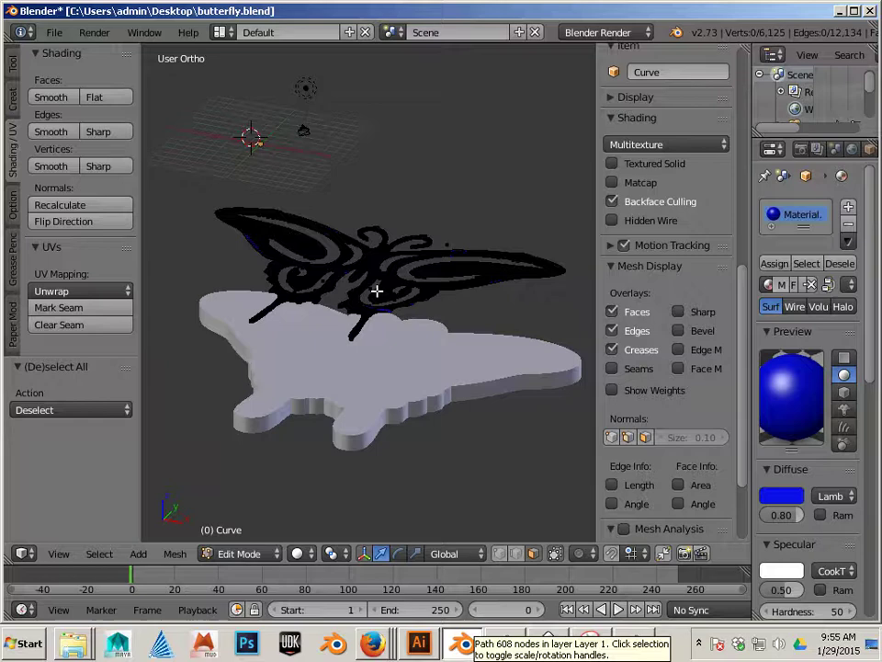
pyautogui.scroll(2, 384, 292)
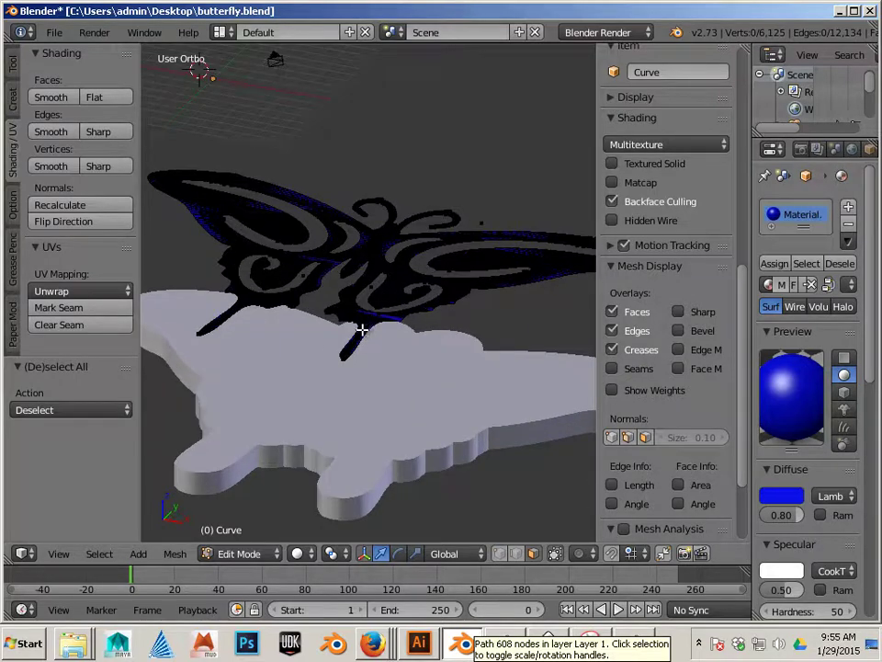
pyautogui.press('l')
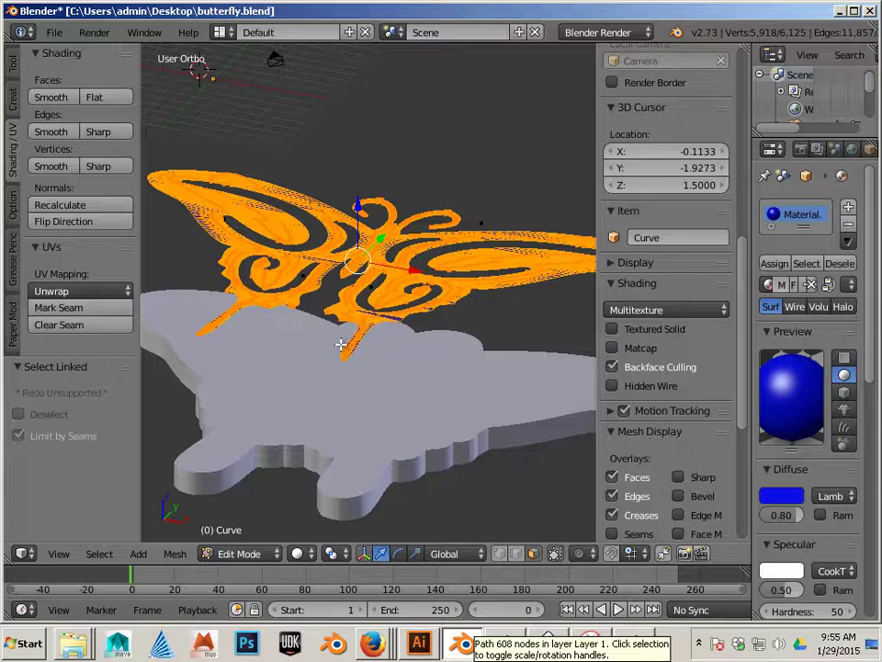
pyautogui.press('e')
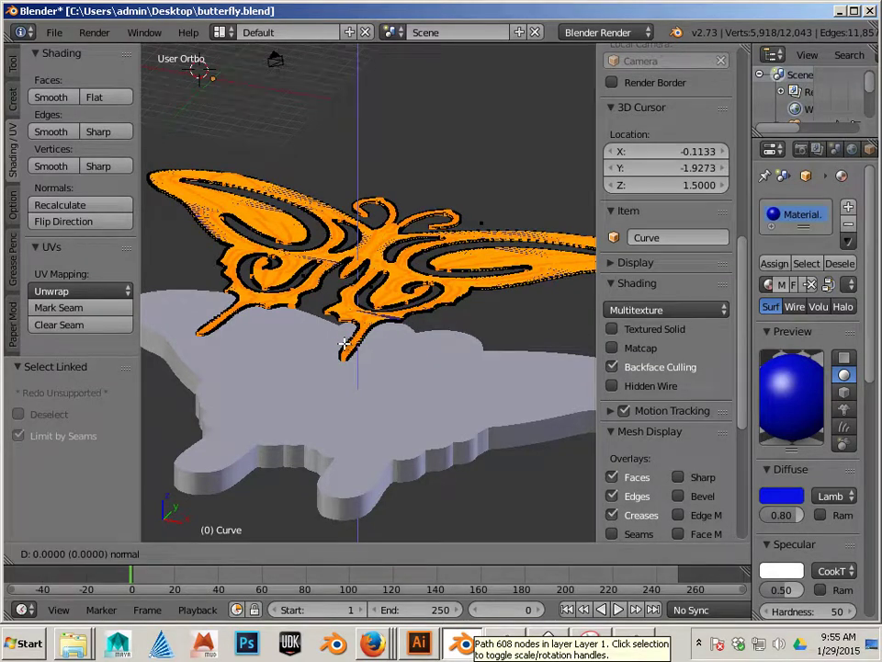
pyautogui.rightClick(343, 343)
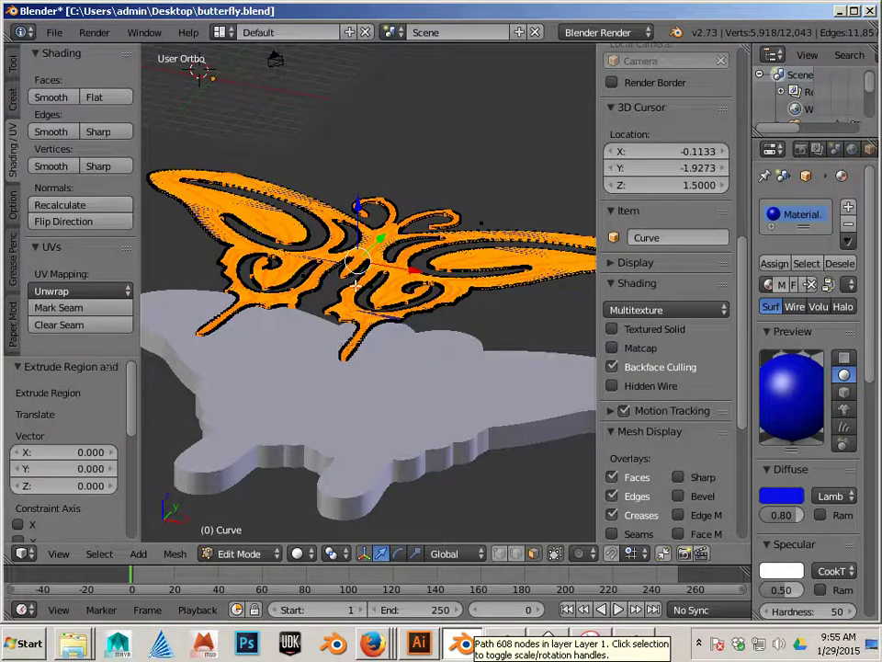
pyautogui.press('e')
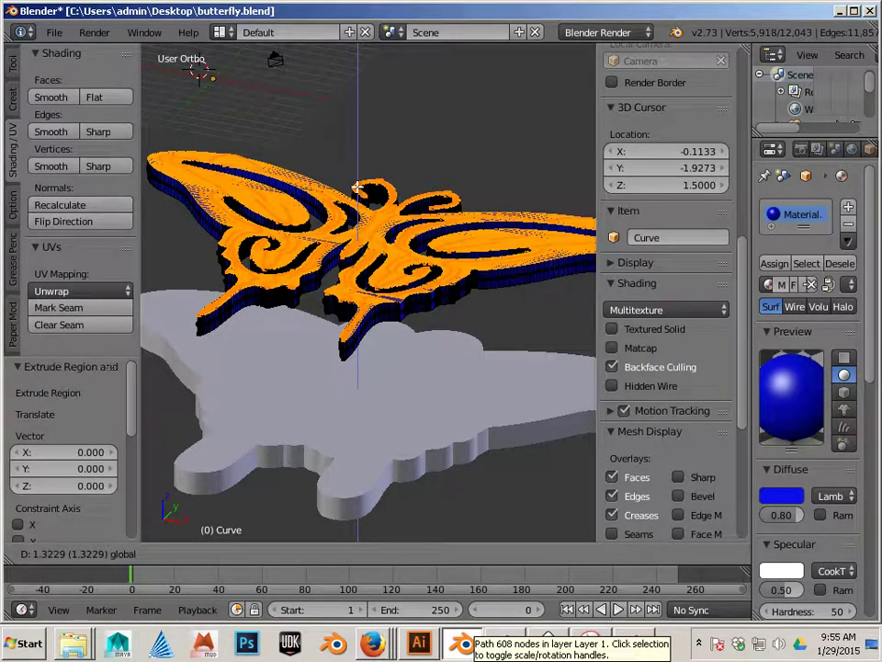
pyautogui.click(351, 187)
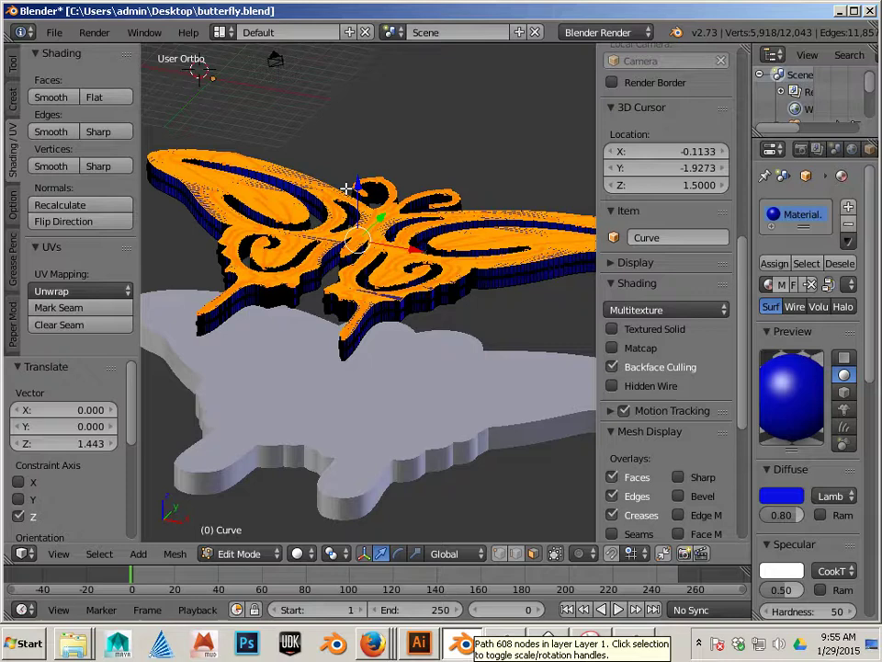
pyautogui.press('Tab')
# Set the grey base Curve.001's origin to its geometry.
pyautogui.scroll(-2, 356, 248)
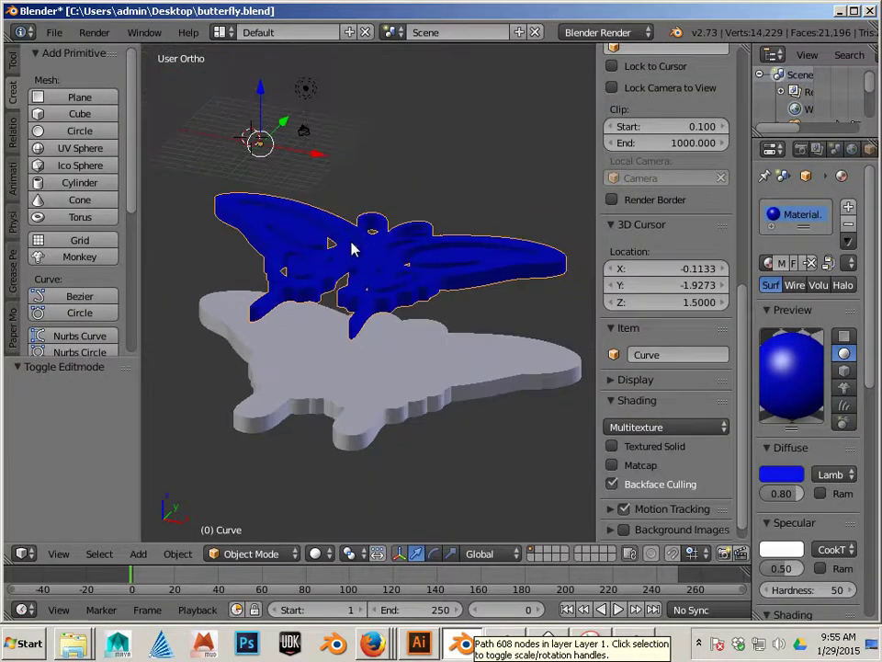
pyautogui.rightClick(359, 369)
pyautogui.rightClick(371, 308)
pyautogui.moveTo(319, 363); pyautogui.dragTo(308, 283, button='middle')
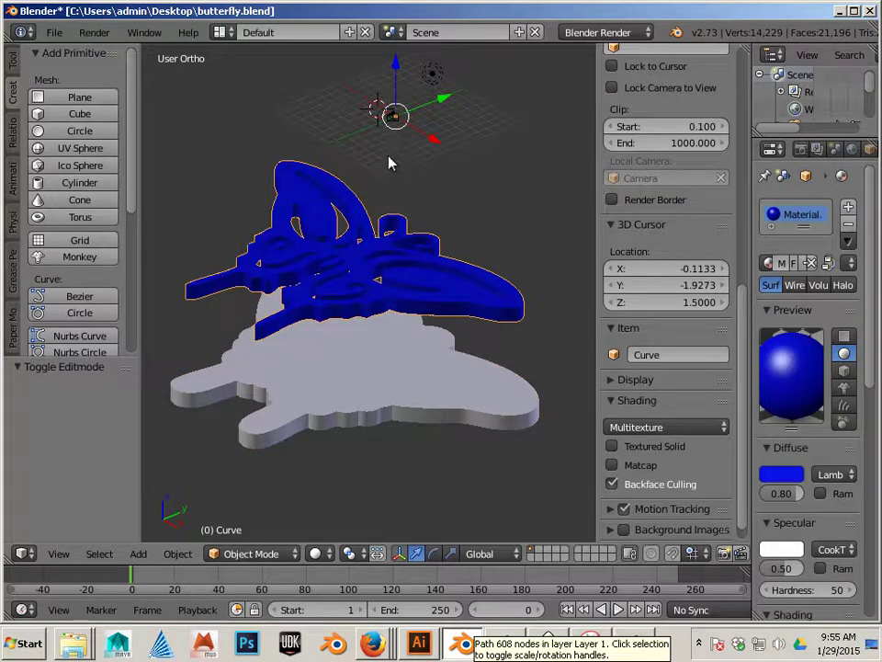
pyautogui.keyDown('shift'); pyautogui.rightClick(315, 413); pyautogui.keyUp('shift')
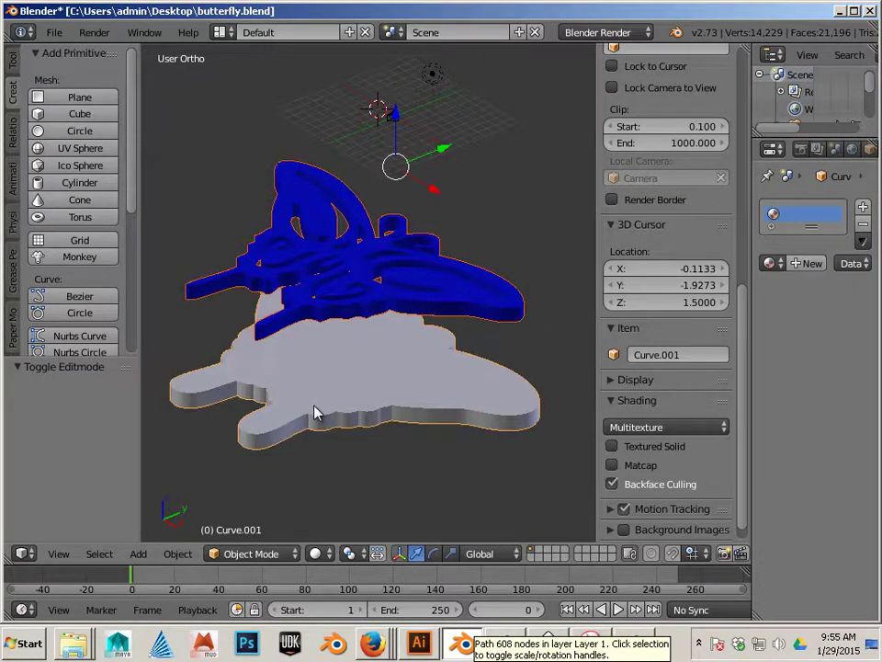
pyautogui.click(175, 553)
pyautogui.moveTo(232, 480)
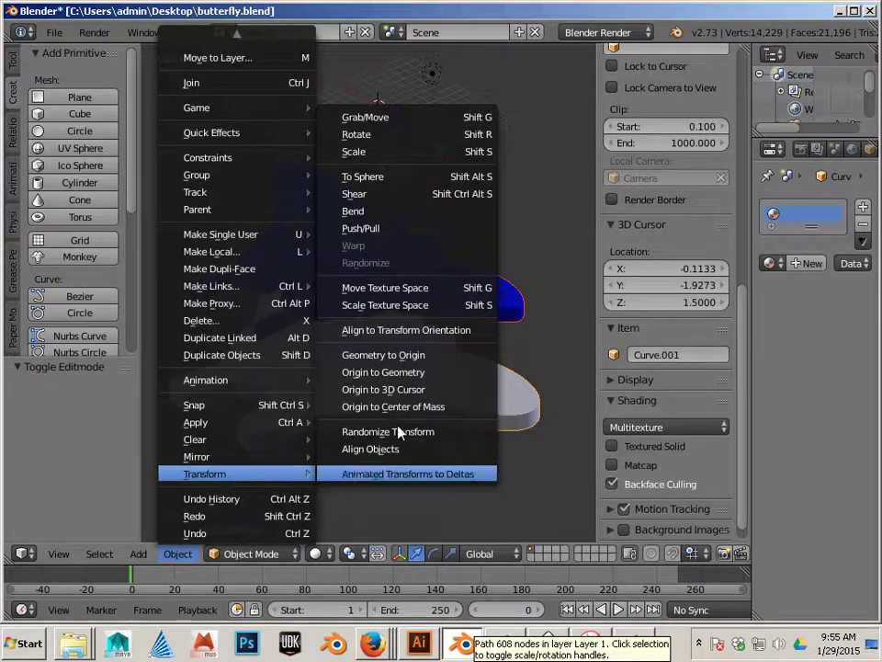
pyautogui.click(404, 373)
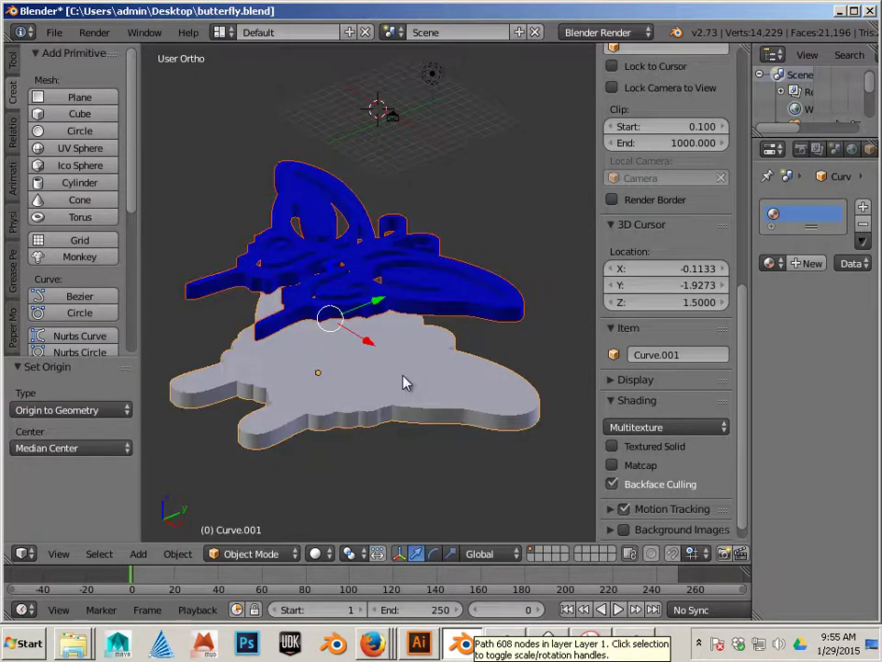
# Lower the grey base 15.455 along Z and reframe both butterflies in view.
pyautogui.press('g')
pyautogui.press('z')
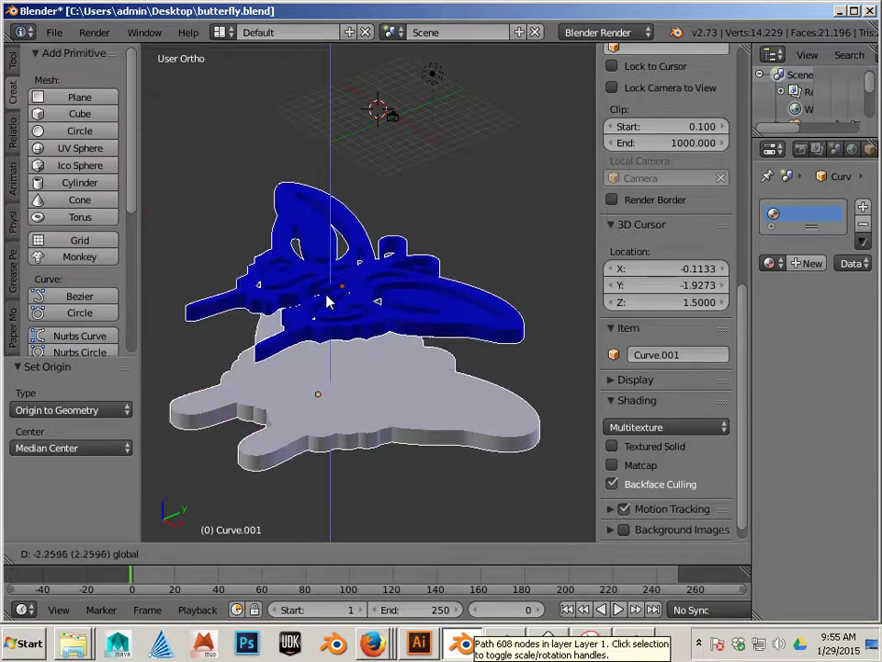
pyautogui.click(343, 417)
pyautogui.moveTo(343, 417); pyautogui.dragTo(533, 385, button='middle')
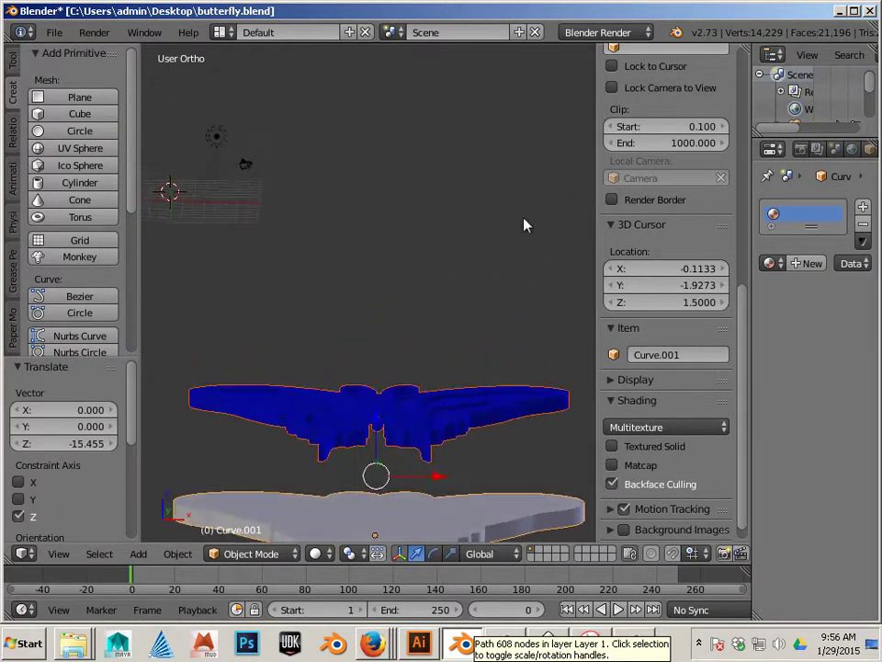
pyautogui.moveTo(522, 213); pyautogui.dragTo(253, 367)
pyautogui.moveTo(225, 364); pyautogui.dragTo(437, 306, button='middle')
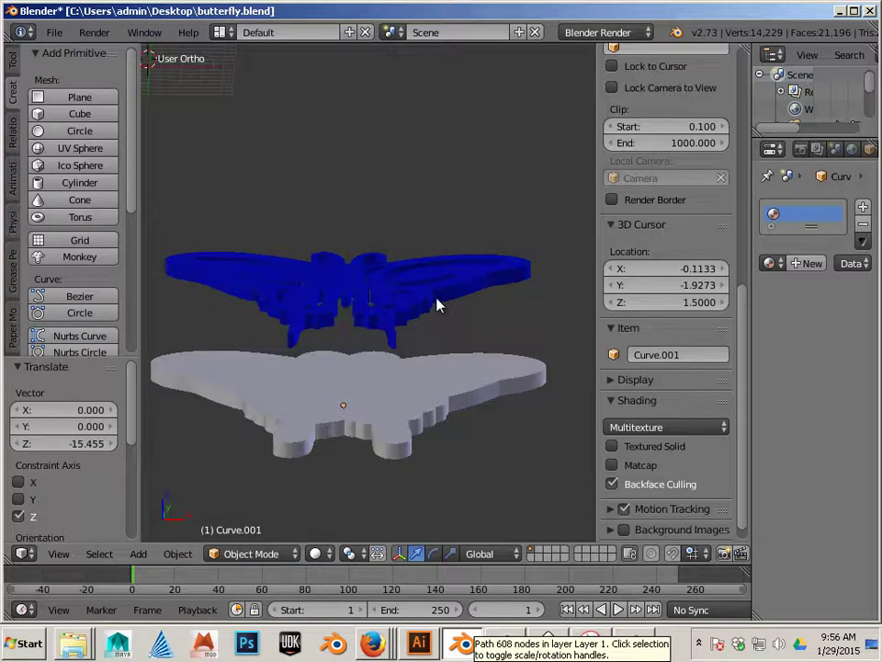
# Select the blue butterfly and start moving it down along Z onto the base.
pyautogui.rightClick(390, 318)
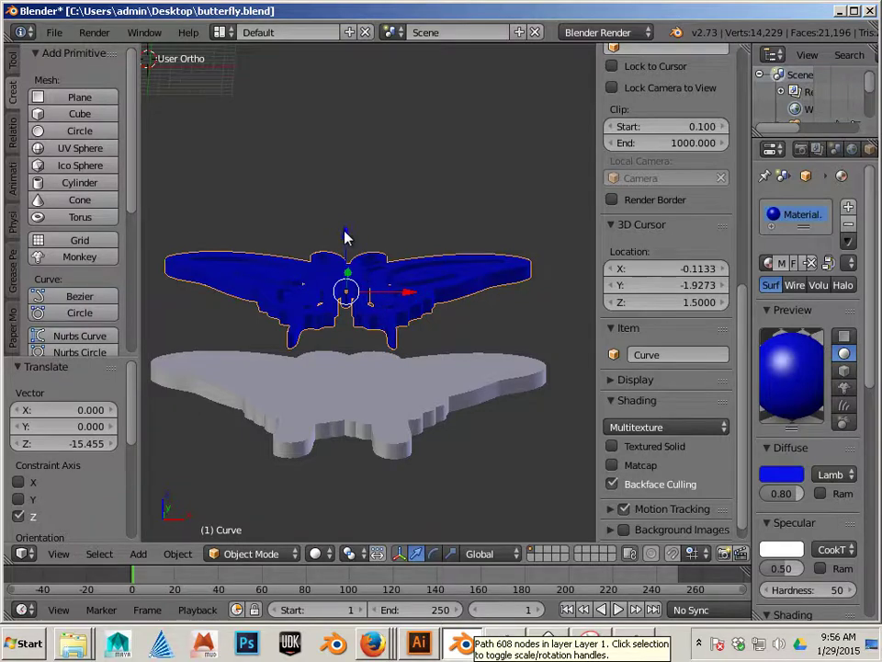
pyautogui.press('g')
pyautogui.press('z')
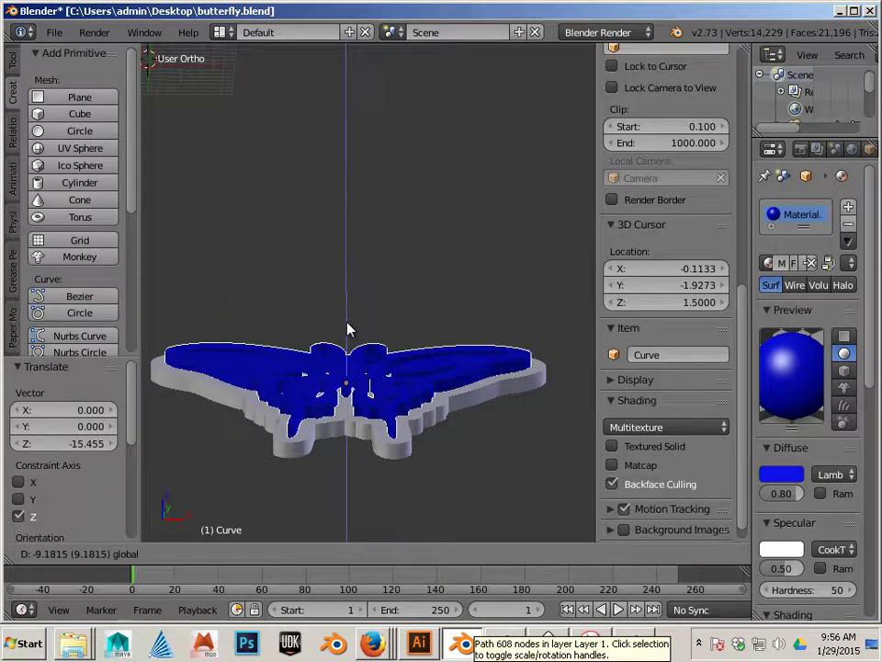
# Select the grey Curve.001 and orbit and zoom to inspect both butterflies.
pyautogui.click(346, 329)
pyautogui.moveTo(487, 461); pyautogui.dragTo(460, 457, button='middle')
pyautogui.rightClick(415, 441)
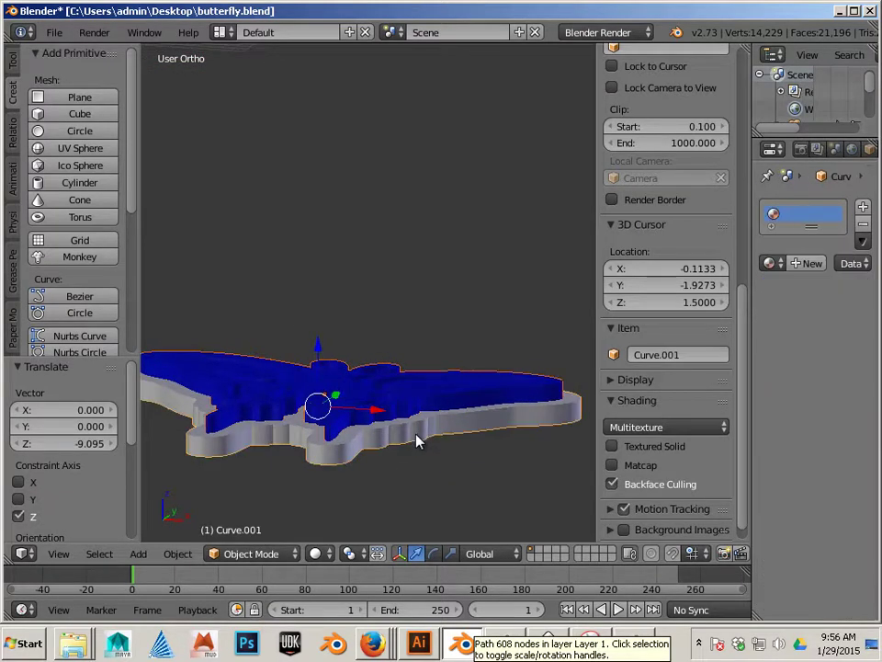
pyautogui.scroll(-3, 405, 427)
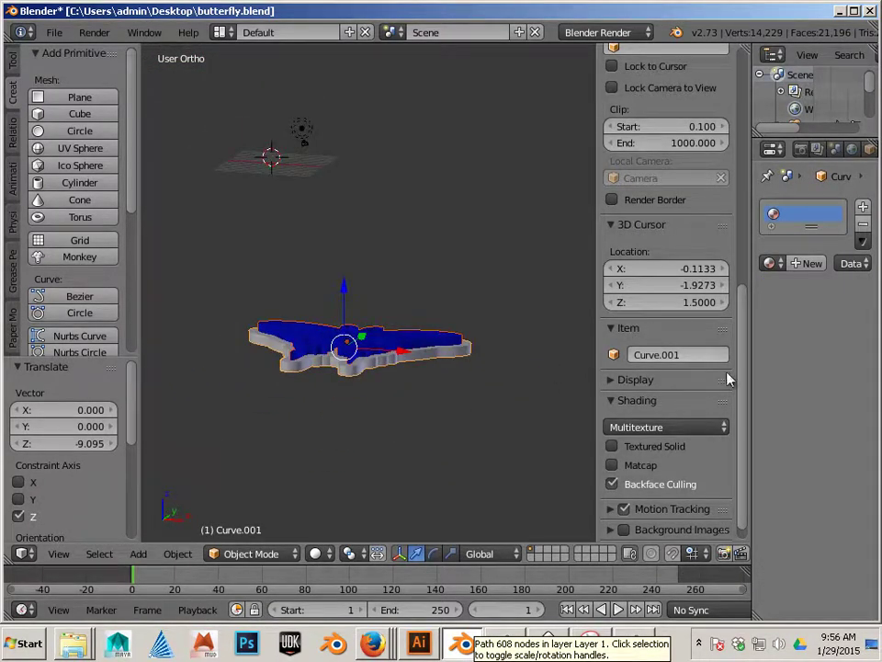
pyautogui.scroll(2, 731, 386)
pyautogui.scroll(7, 730, 397)
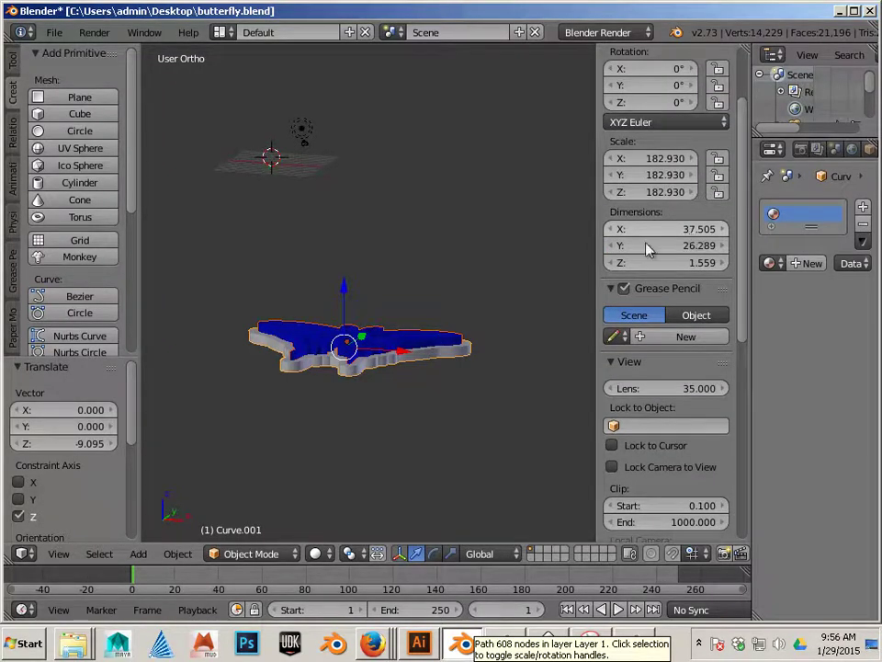
pyautogui.scroll(2, 399, 367)
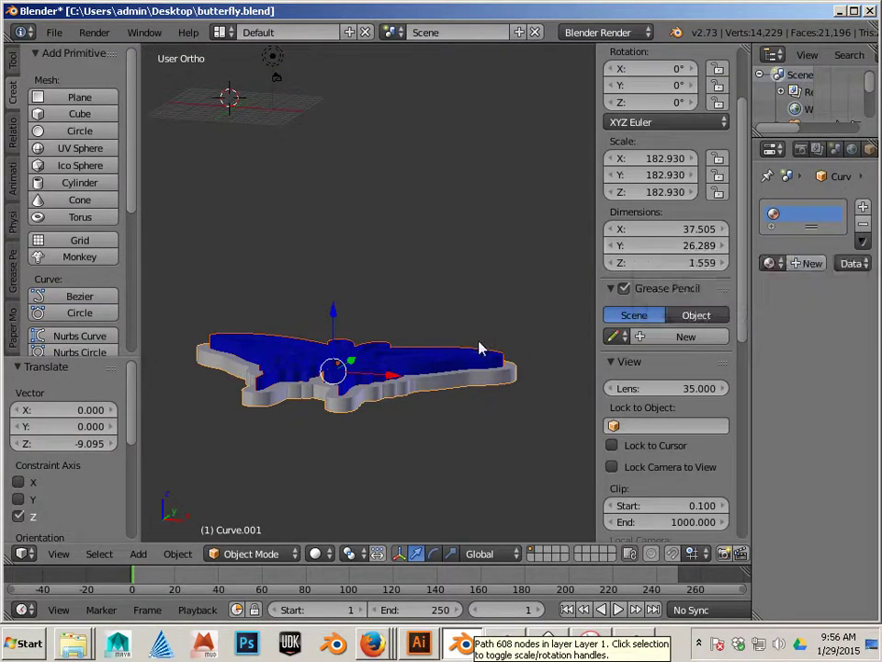
pyautogui.moveTo(422, 291)
pyautogui.mouseDown(button='middle')
pyautogui.moveTo(412, 312)
pyautogui.moveTo(429, 335)
pyautogui.moveTo(432, 305)
pyautogui.mouseUp(button='middle')
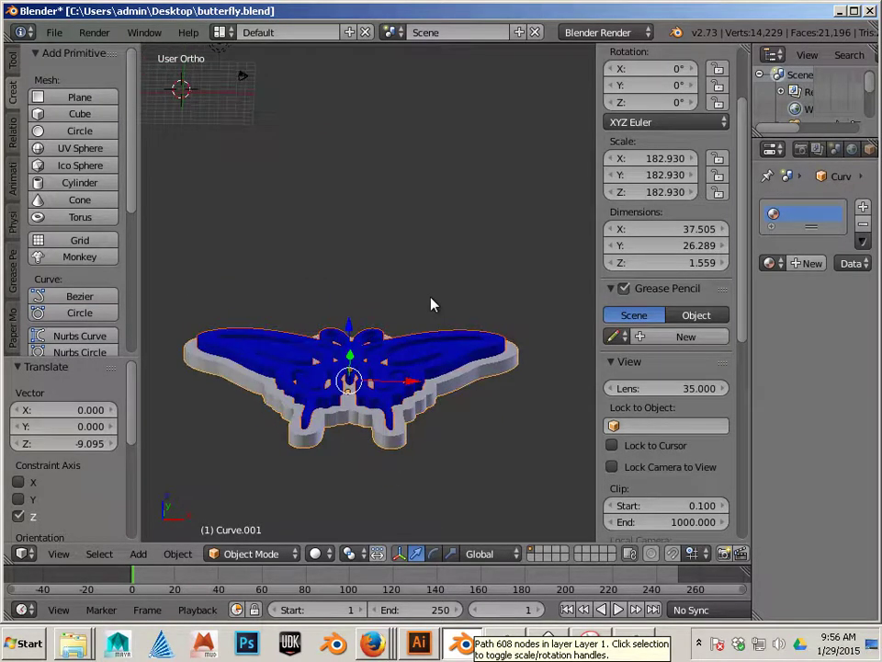
# Lower the blue butterfly Curve by 0.218 on Z into the grey slab.
pyautogui.rightClick(432, 390)
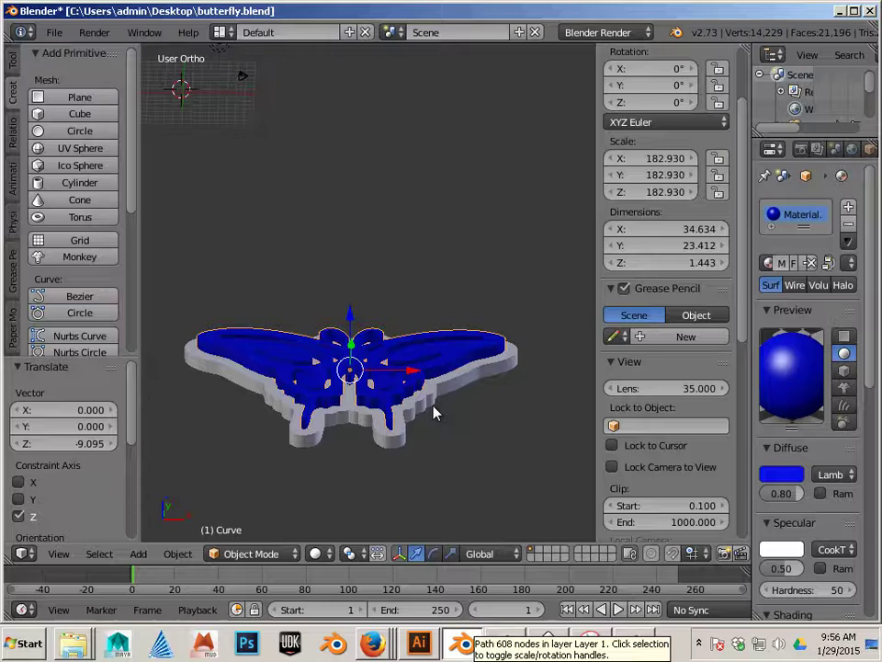
pyautogui.scroll(3, 439, 410)
pyautogui.moveTo(405, 419); pyautogui.dragTo(427, 328, button='middle')
pyautogui.press('g')
pyautogui.press('z')
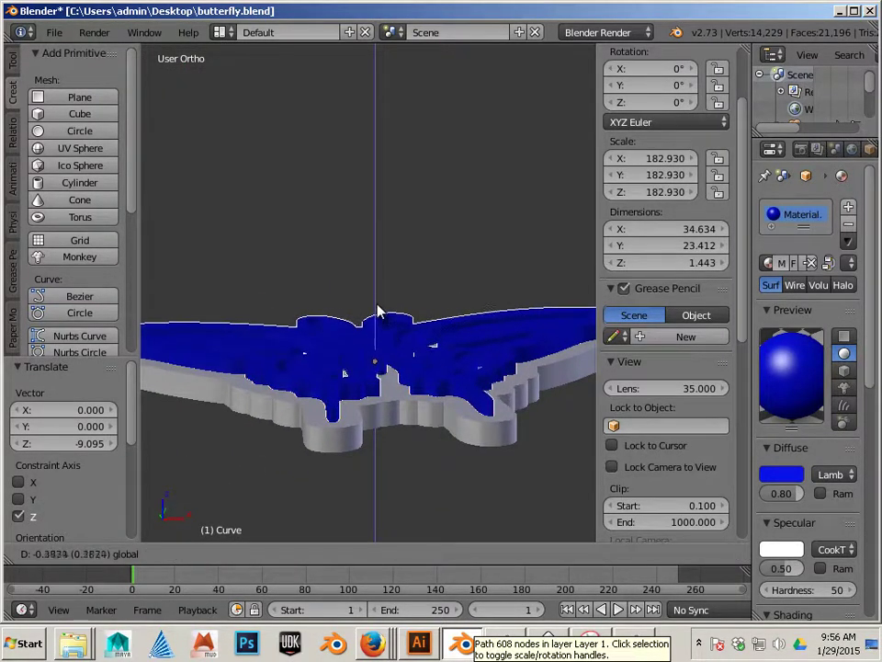
pyautogui.click(380, 310)
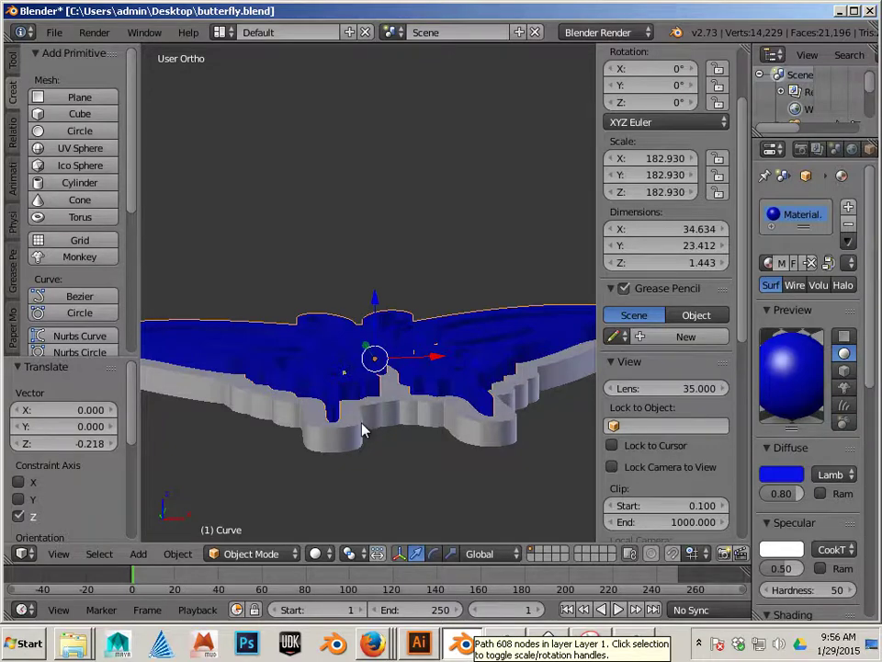
# Reselect the grey Curve.001 and widen the Properties editor beside the 3D view.
pyautogui.rightClick(363, 430)
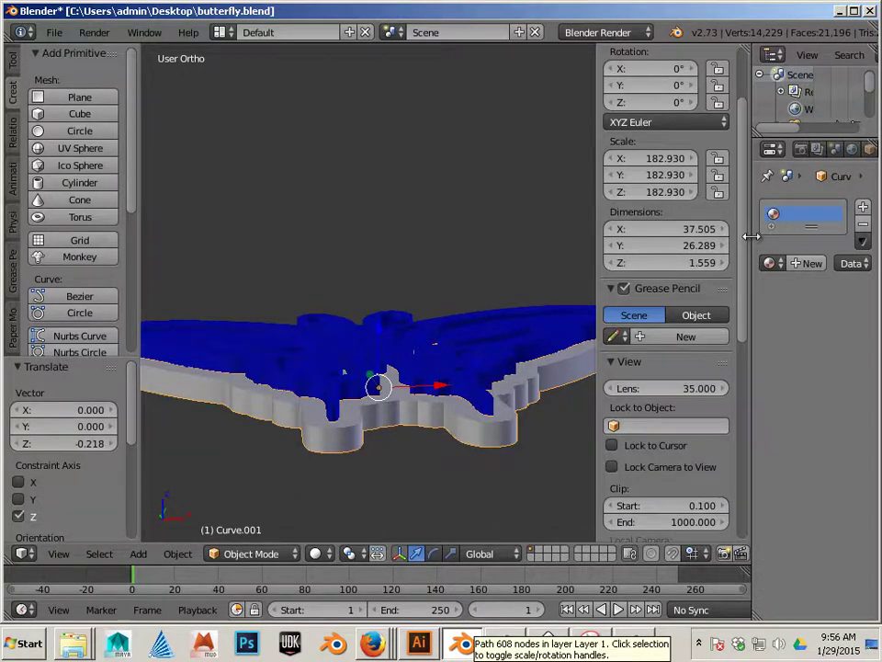
pyautogui.moveTo(751, 238); pyautogui.dragTo(595, 237)
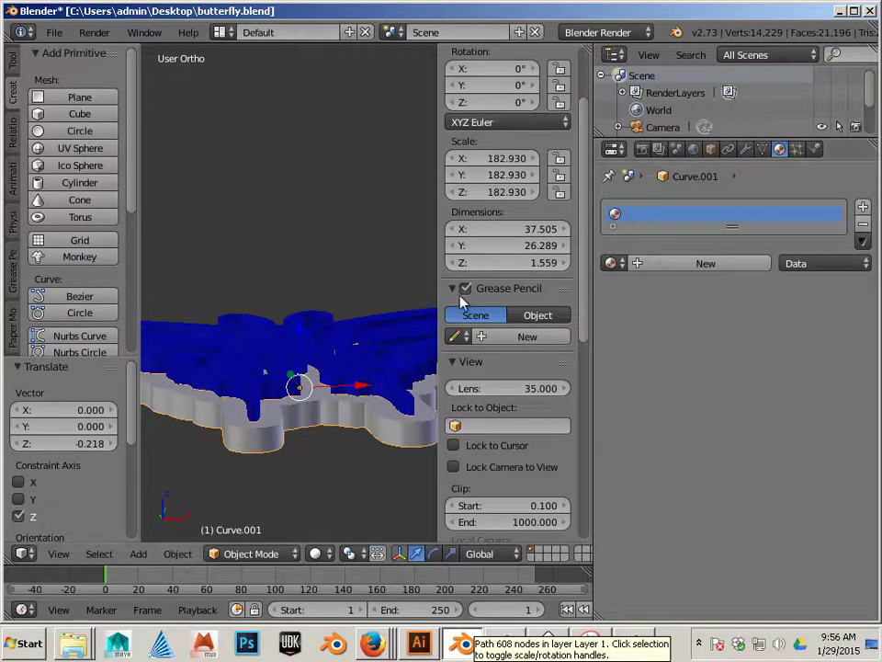
pyautogui.rightClick(414, 319)
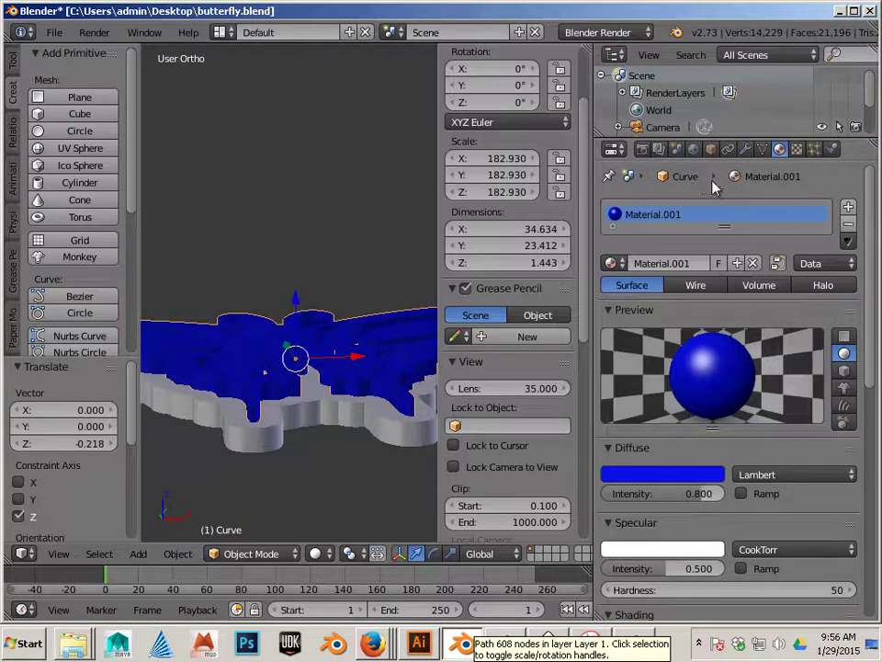
pyautogui.rightClick(384, 419)
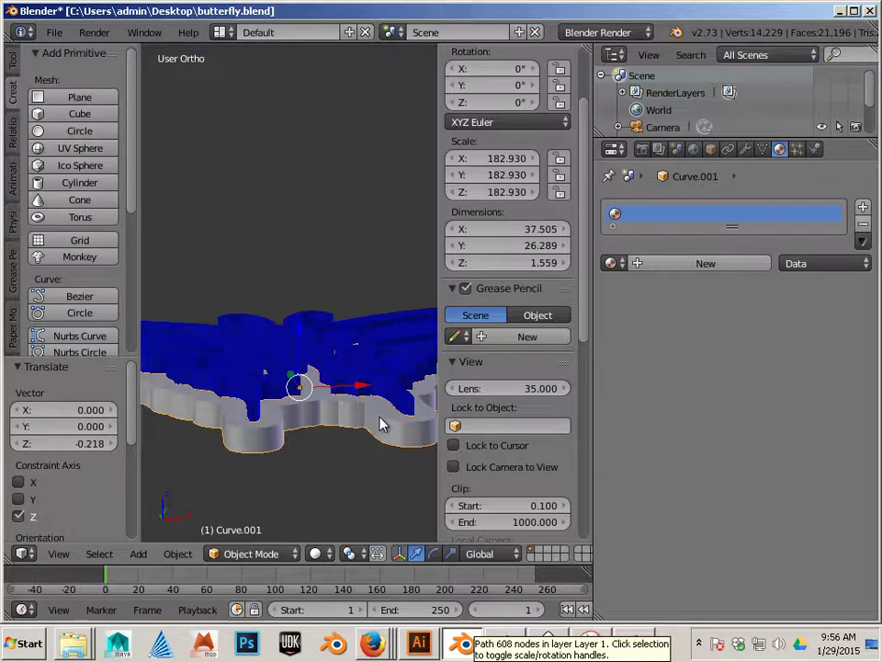
# Give Curve.001 a Boolean modifier set to Union with Curve as its object.
pyautogui.click(745, 149)
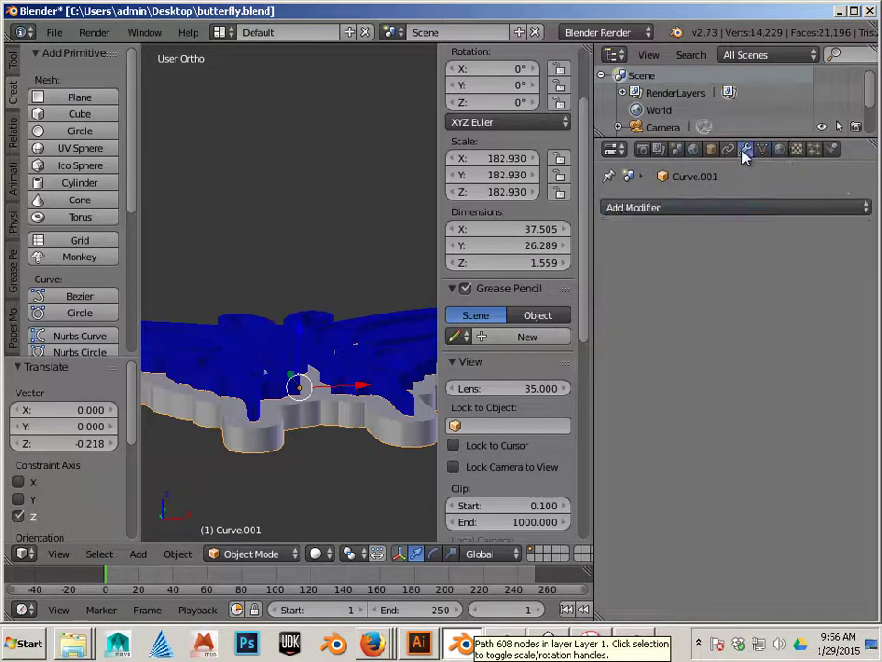
pyautogui.click(696, 207)
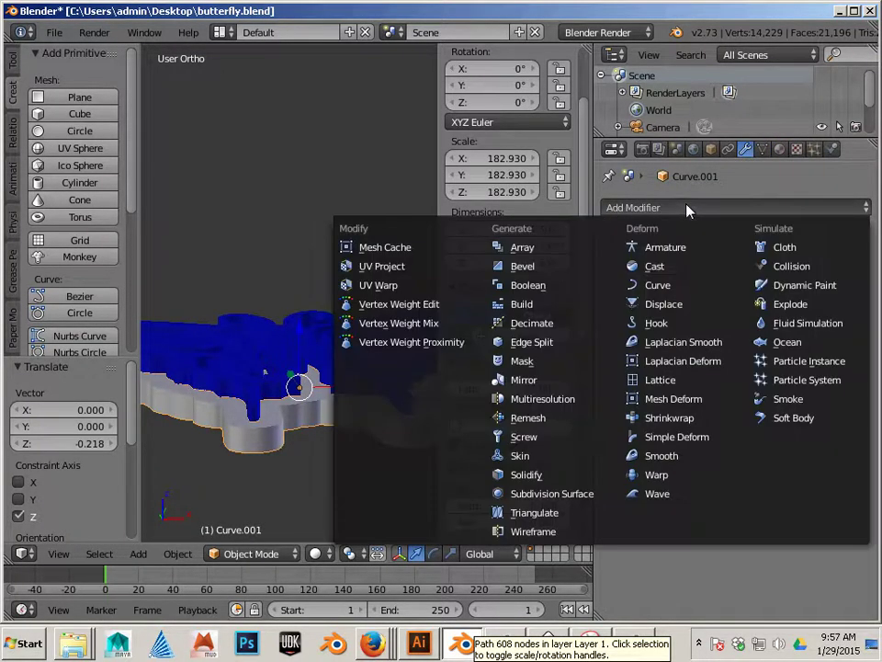
pyautogui.click(542, 287)
pyautogui.click(630, 307)
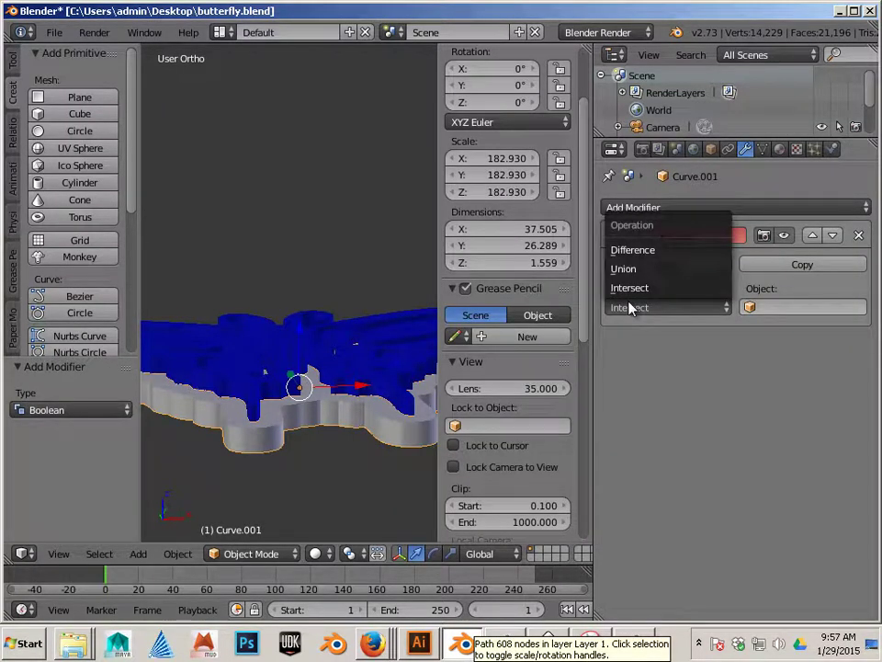
pyautogui.click(624, 268)
pyautogui.click(750, 307)
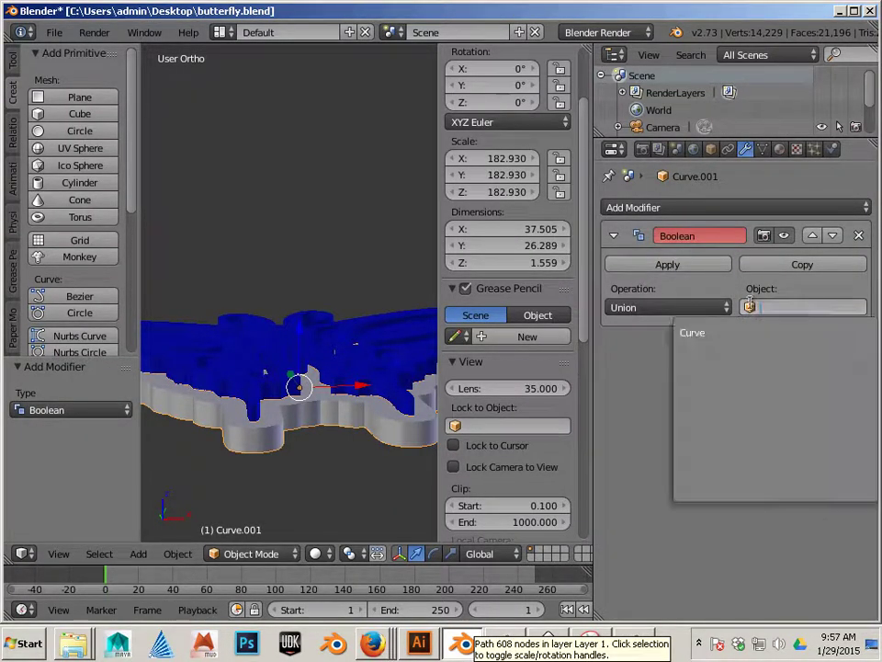
pyautogui.click(718, 332)
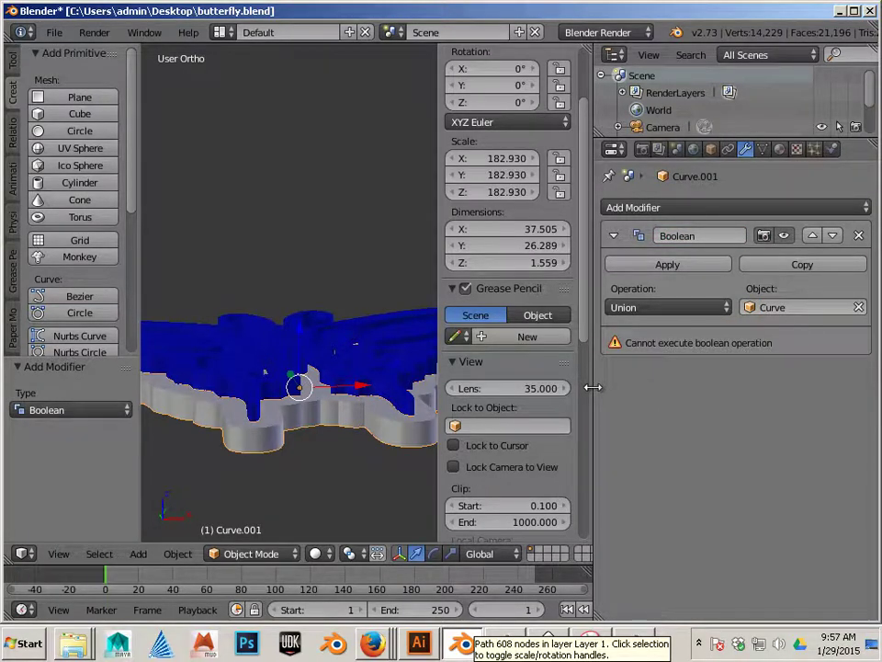
# Lower Curve.001 so the butterflies overlap, then compare the two and inspect the merged shape.
pyautogui.moveTo(594, 386); pyautogui.dragTo(661, 386)
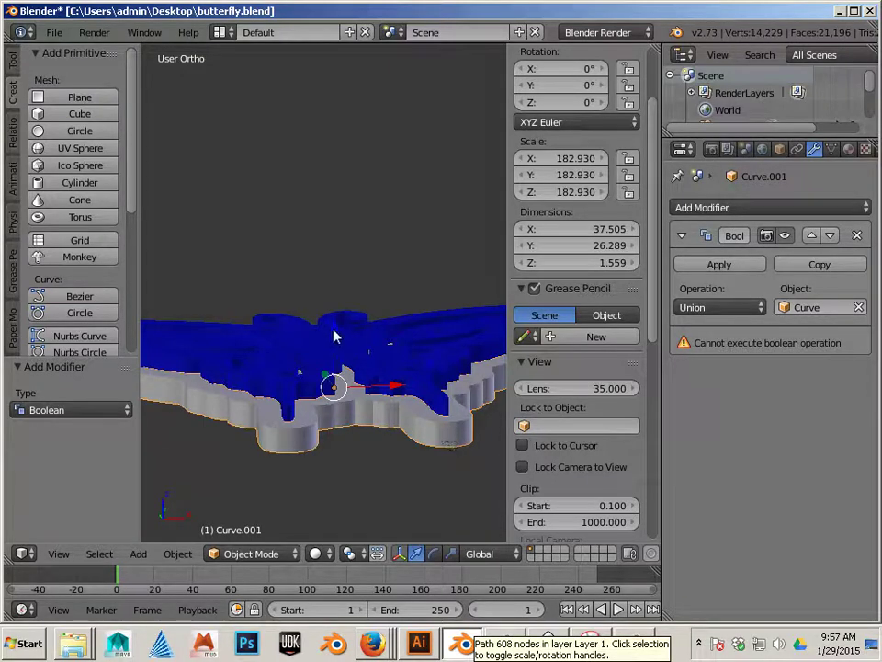
pyautogui.moveTo(333, 333); pyautogui.dragTo(386, 348)
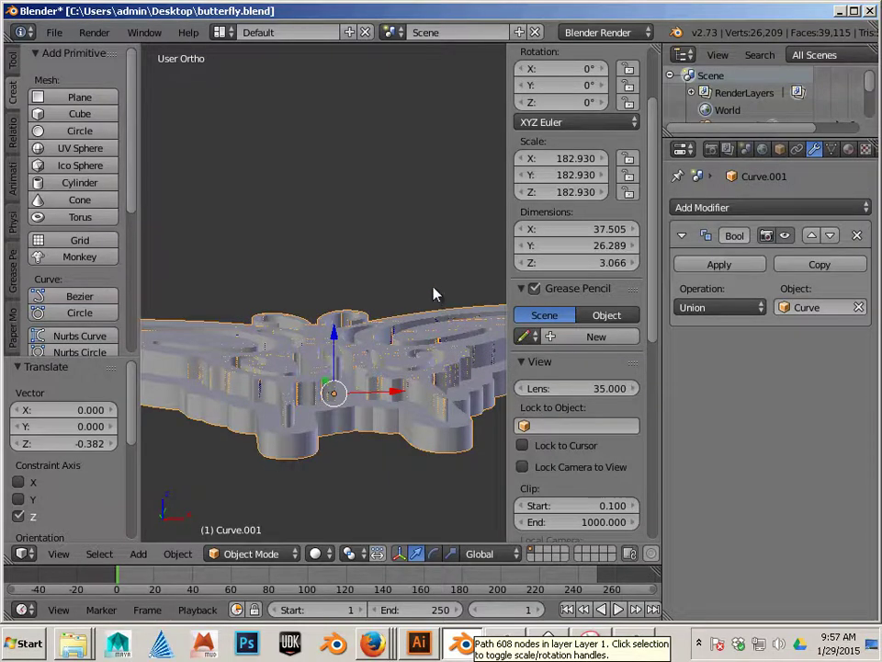
pyautogui.press('a')
pyautogui.rightClick(388, 331)
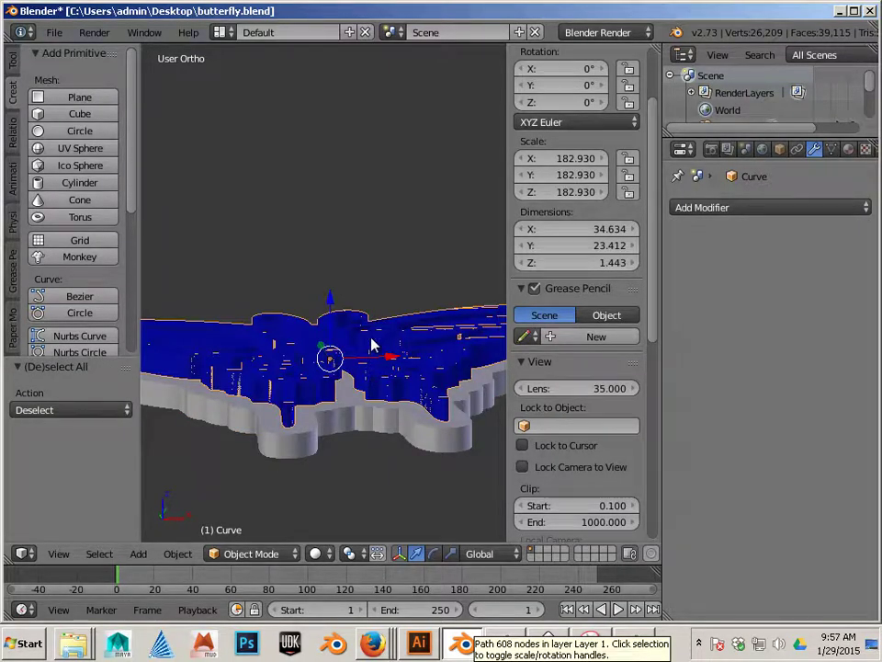
pyautogui.rightClick(371, 410)
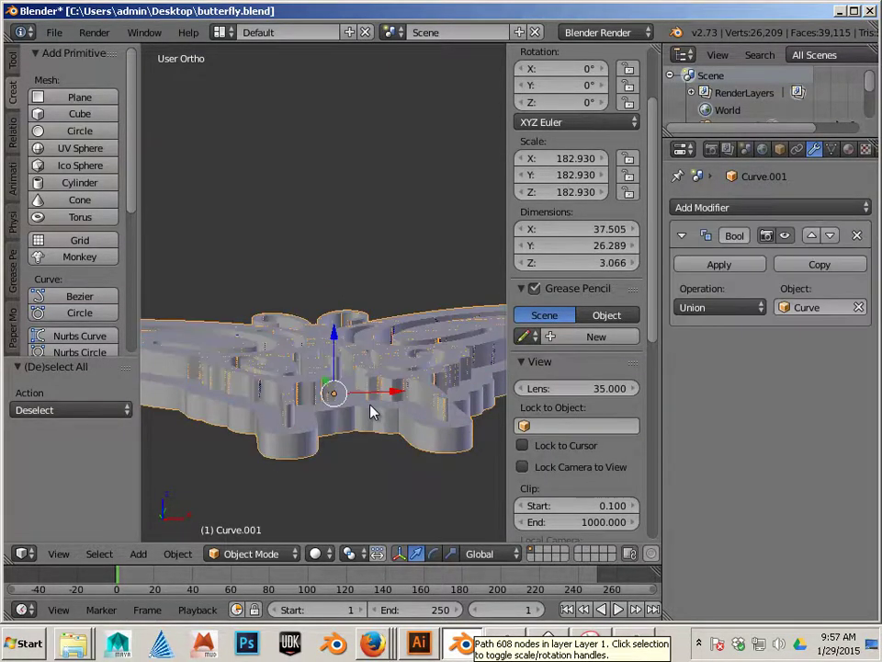
pyautogui.rightClick(359, 351)
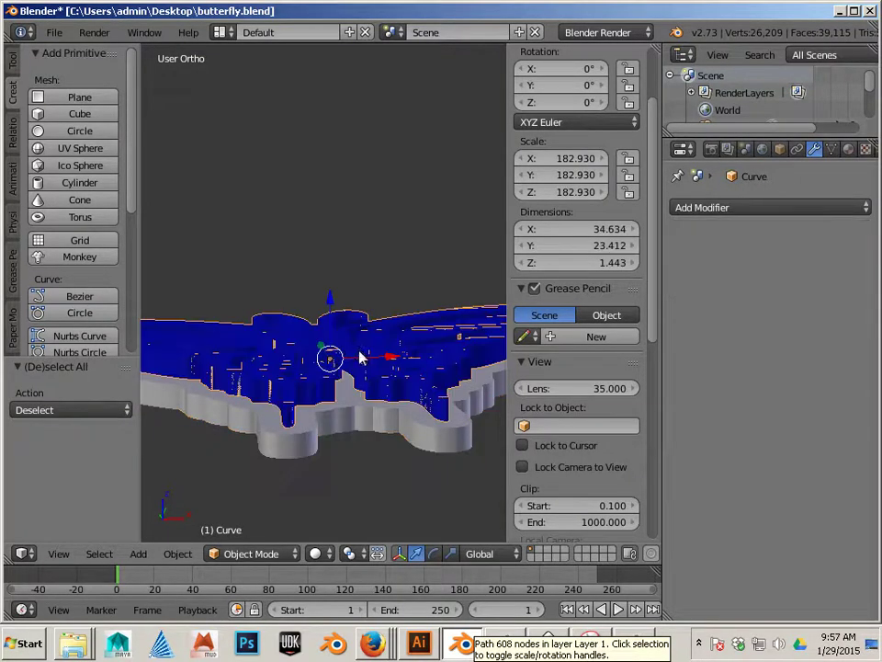
pyautogui.rightClick(381, 424)
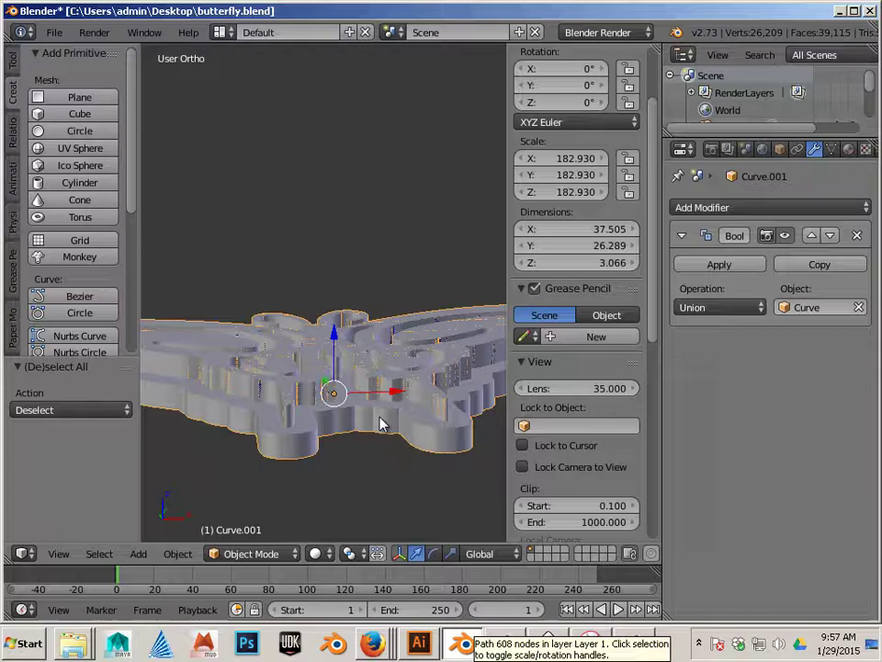
pyautogui.moveTo(386, 464); pyautogui.dragTo(362, 508, button='middle')
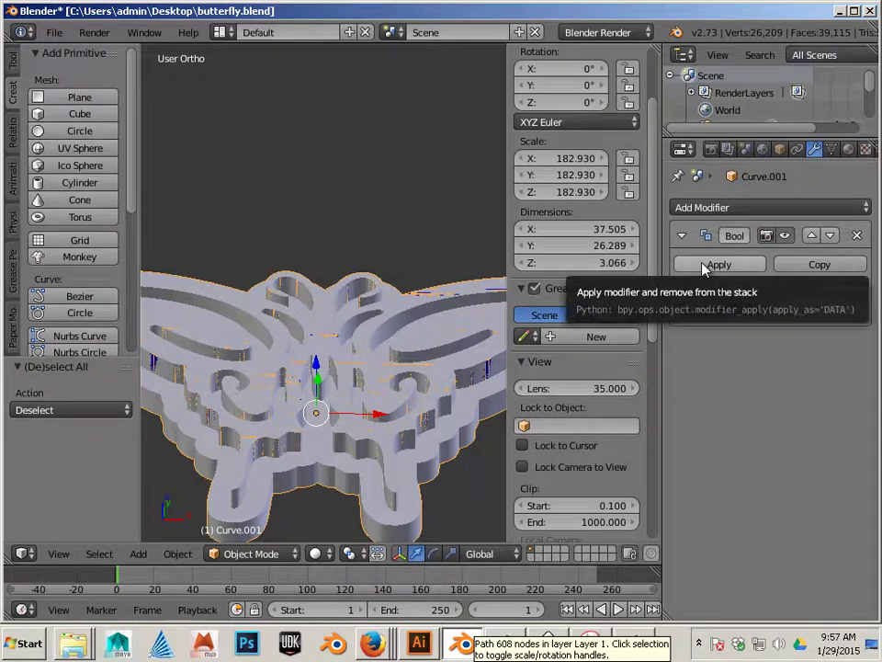
# Apply the Boolean union on Curve.001 and lift the merged butterfly above the original.
pyautogui.click(705, 266)
pyautogui.scroll(-4, 462, 358)
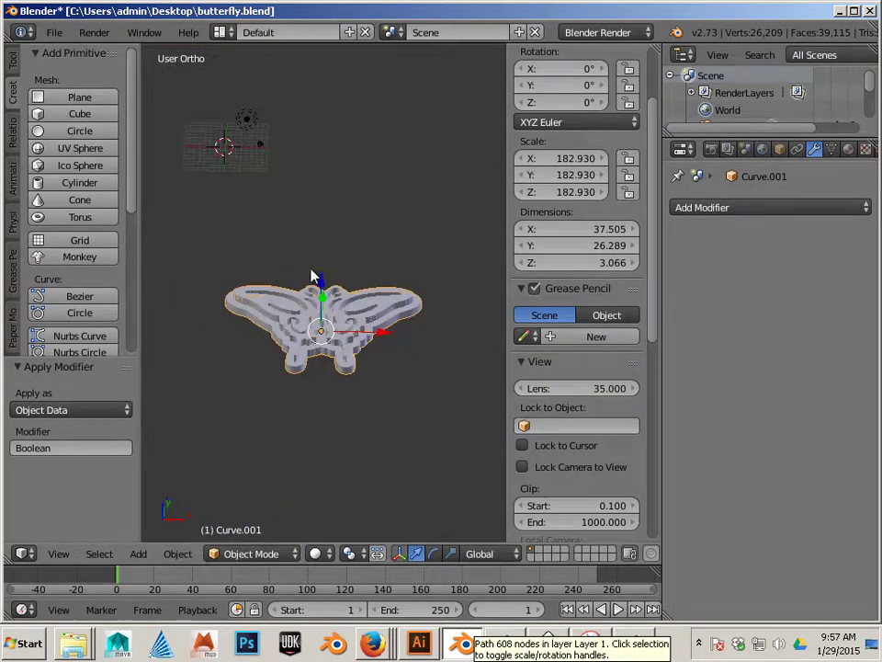
pyautogui.moveTo(331, 275); pyautogui.dragTo(321, 176)
pyautogui.scroll(3, 375, 288)
pyautogui.moveTo(376, 288); pyautogui.dragTo(291, 384, button='middle')
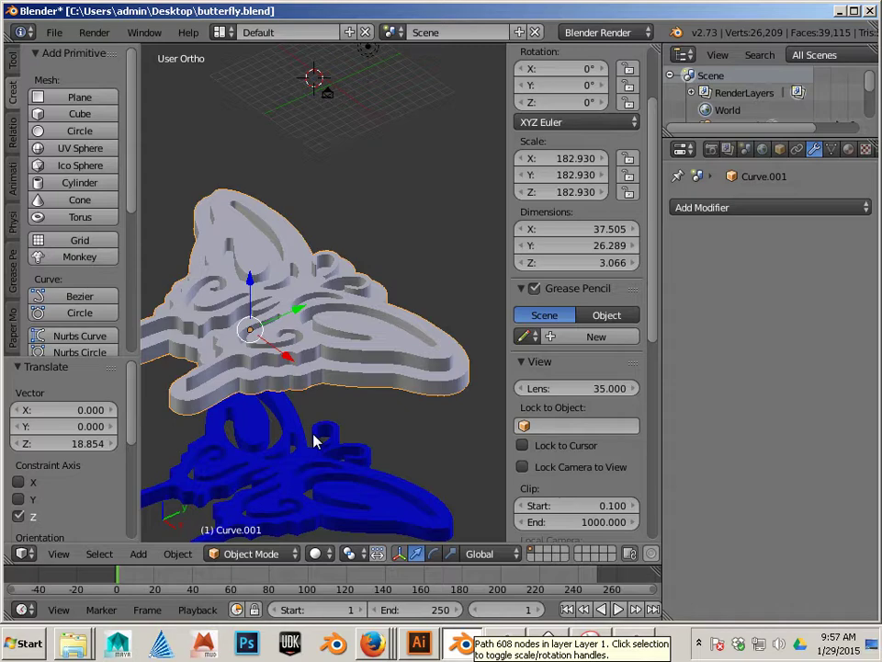
pyautogui.moveTo(313, 441); pyautogui.dragTo(400, 405, button='middle')
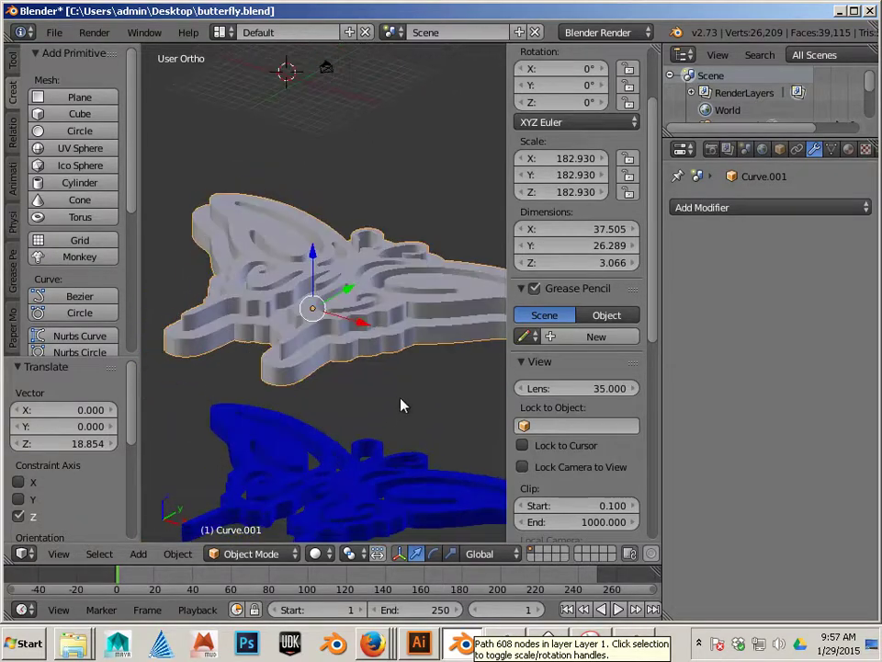
pyautogui.moveTo(364, 350); pyautogui.dragTo(438, 432, button='middle')
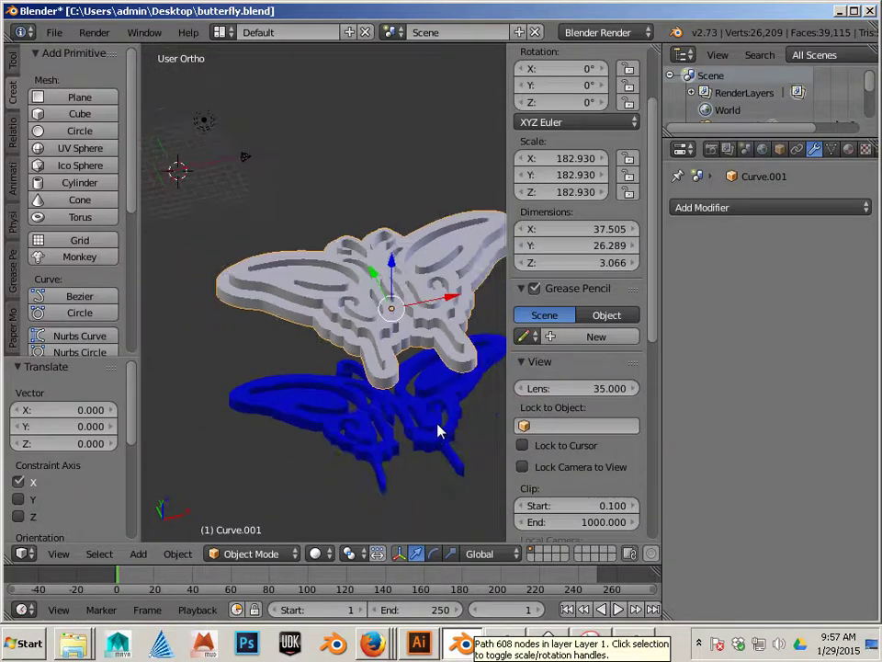
# Delete the blue original Curve.
pyautogui.rightClick(436, 438)
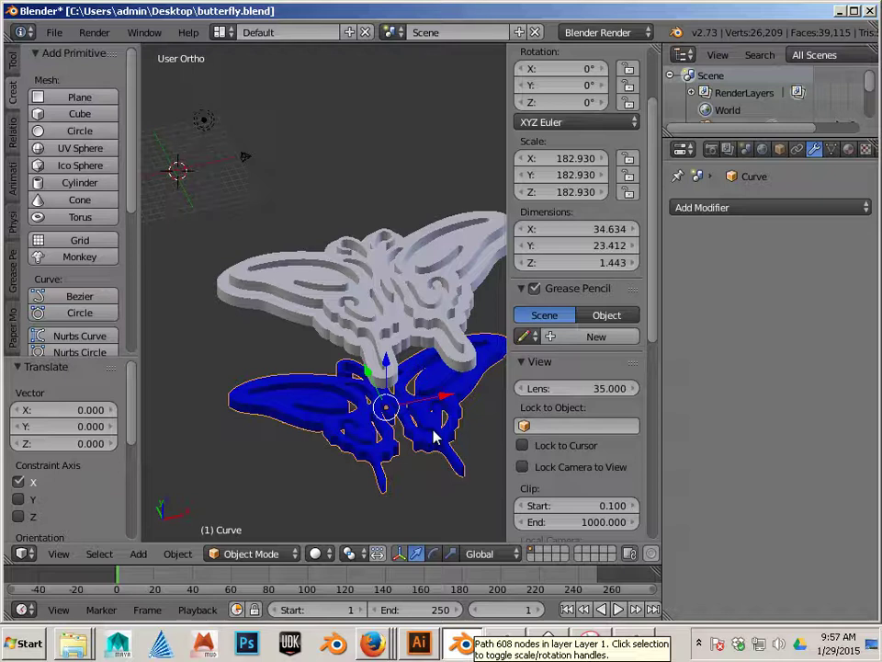
pyautogui.press('x')
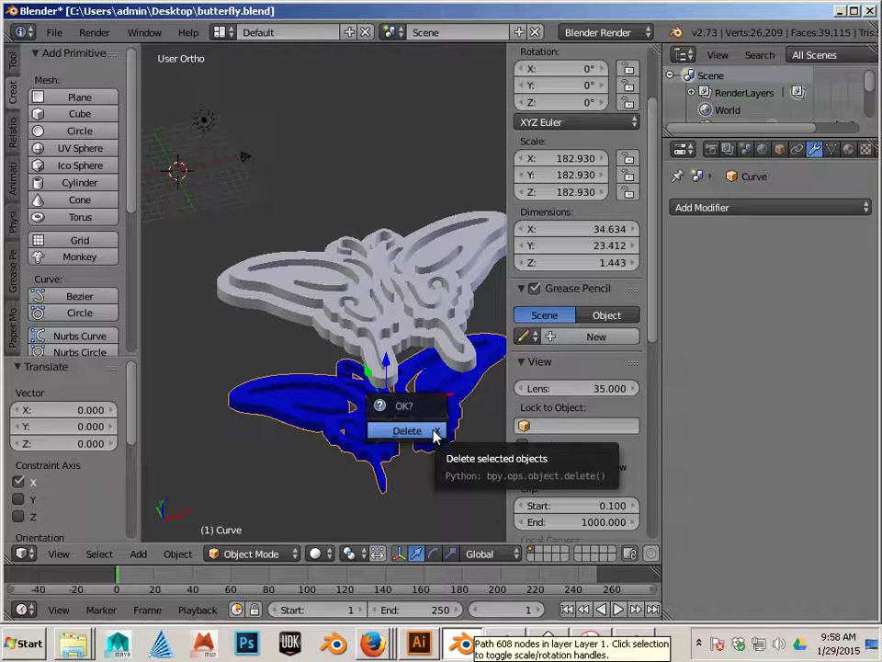
pyautogui.click(435, 431)
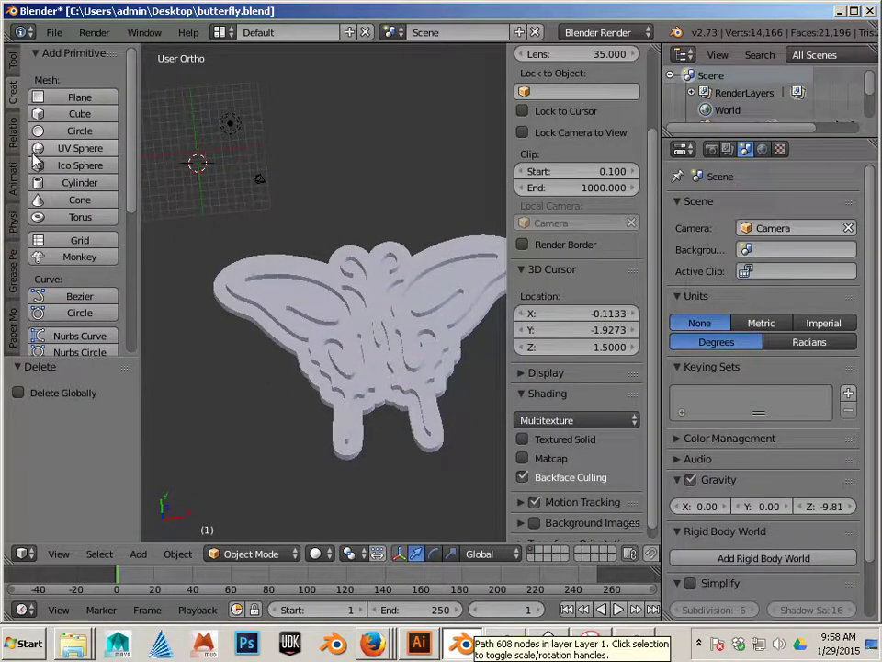
# Add a cylinder, shift it along Y, and stretch it on Z to 13.396 units tall.
pyautogui.click(39, 184)
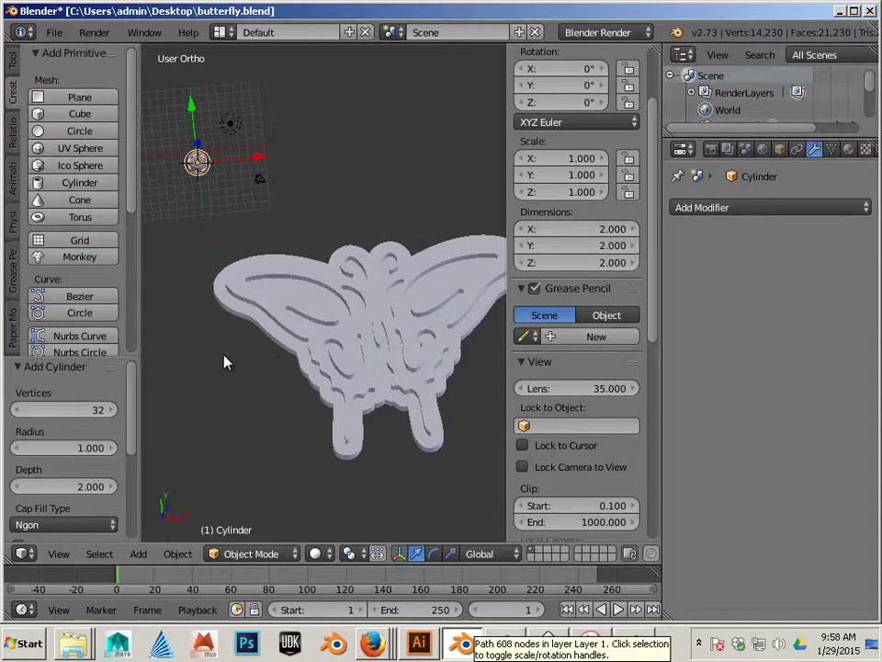
pyautogui.moveTo(225, 361); pyautogui.dragTo(276, 303, button='middle')
pyautogui.press('g')
pyautogui.press('y')
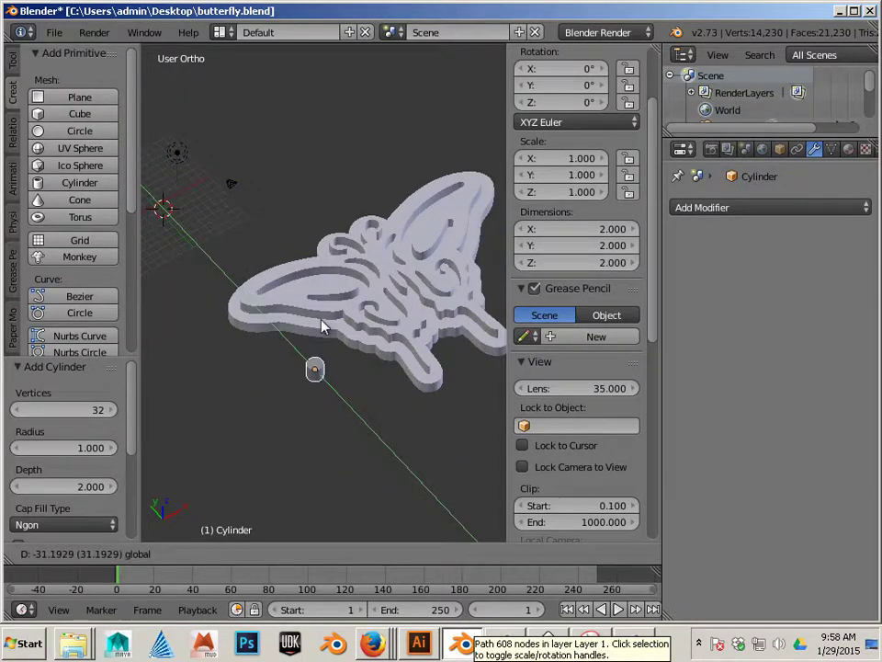
pyautogui.click(321, 326)
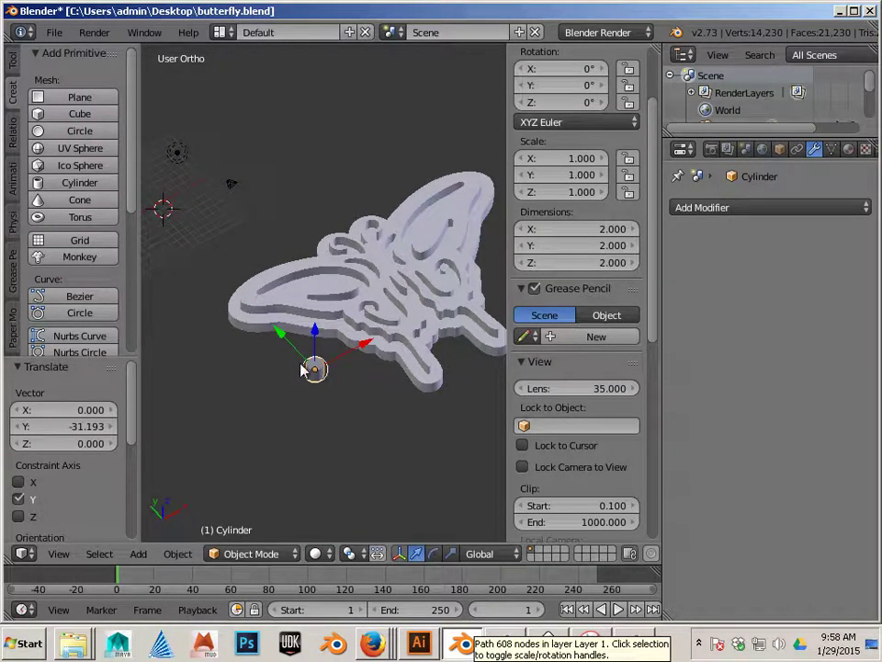
pyautogui.press('s')
pyautogui.press('z')
pyautogui.click(358, 147)
pyautogui.press('s')
pyautogui.press('z')
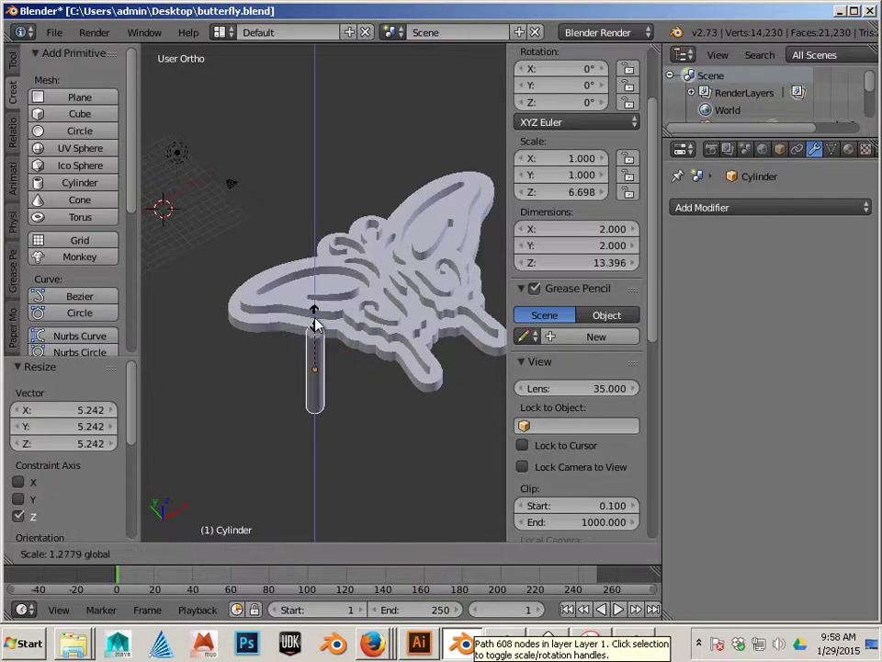
pyautogui.click(315, 324)
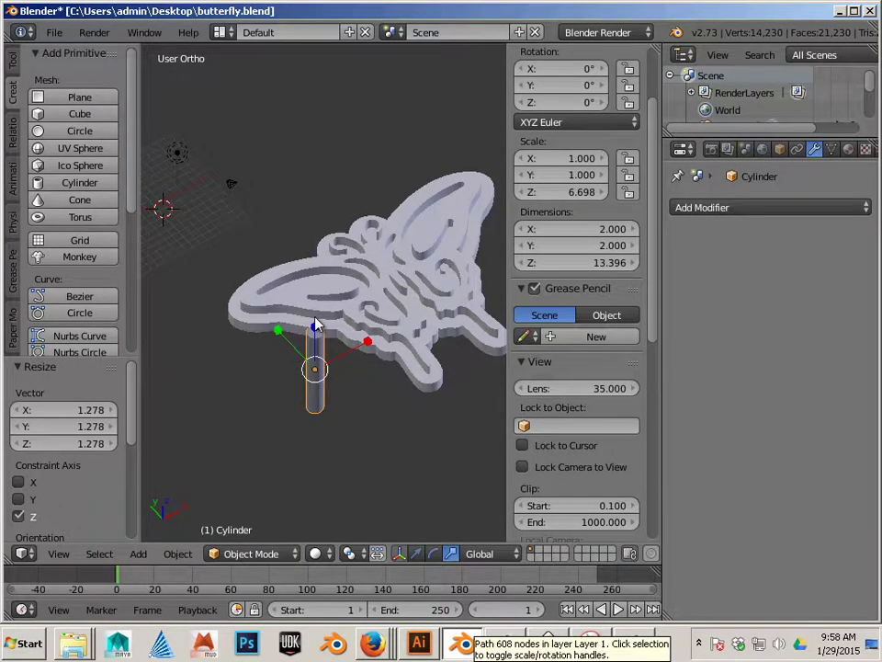
# In top view, place the cylinder over the tip of the butterfly's upper-right wing.
pyautogui.press('KP_7')
pyautogui.hotkey('alt', 'z')
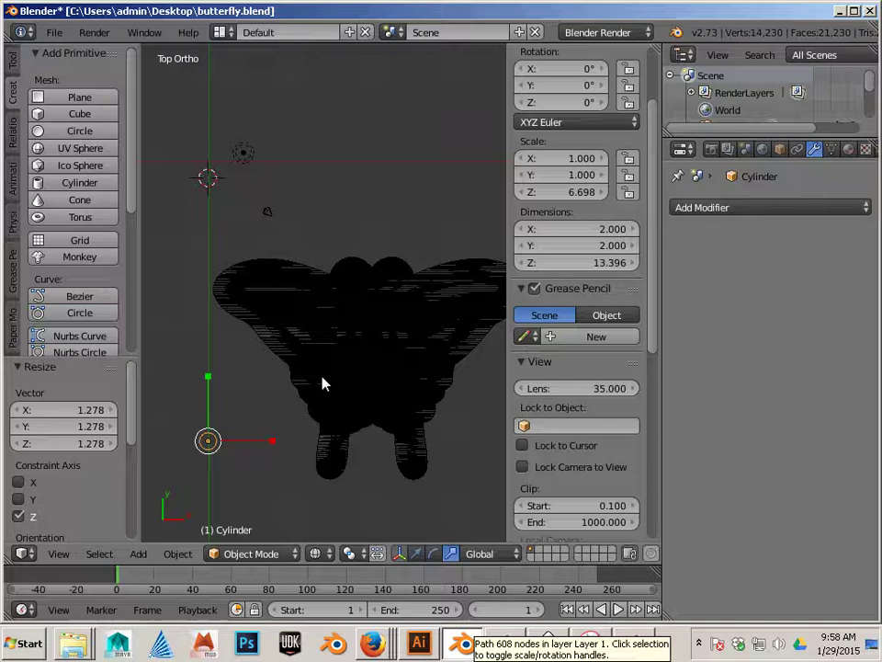
pyautogui.keyDown('shift'); pyautogui.moveTo(306, 421); pyautogui.dragTo(272, 413, button='middle'); pyautogui.keyUp('shift')
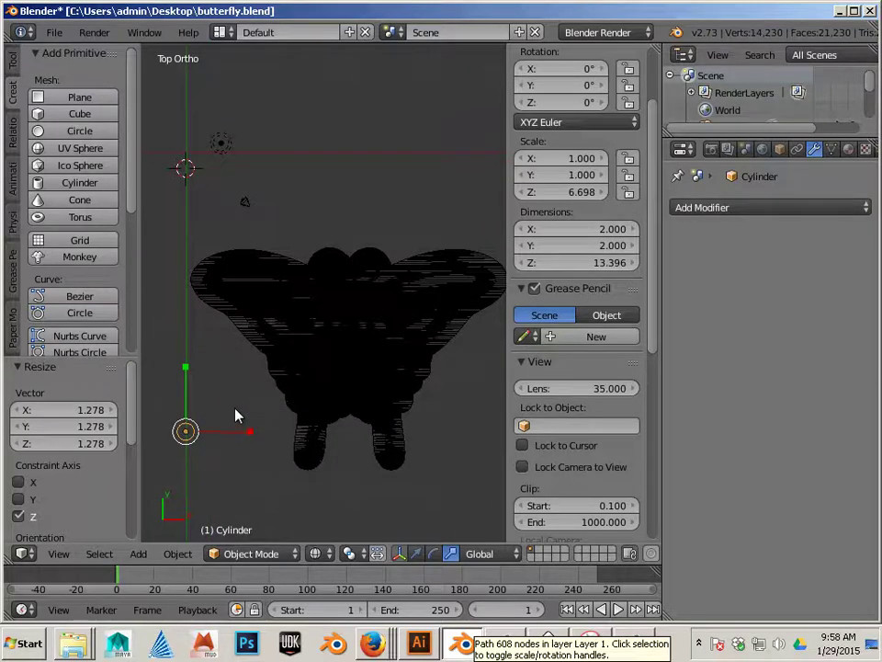
pyautogui.press('g')
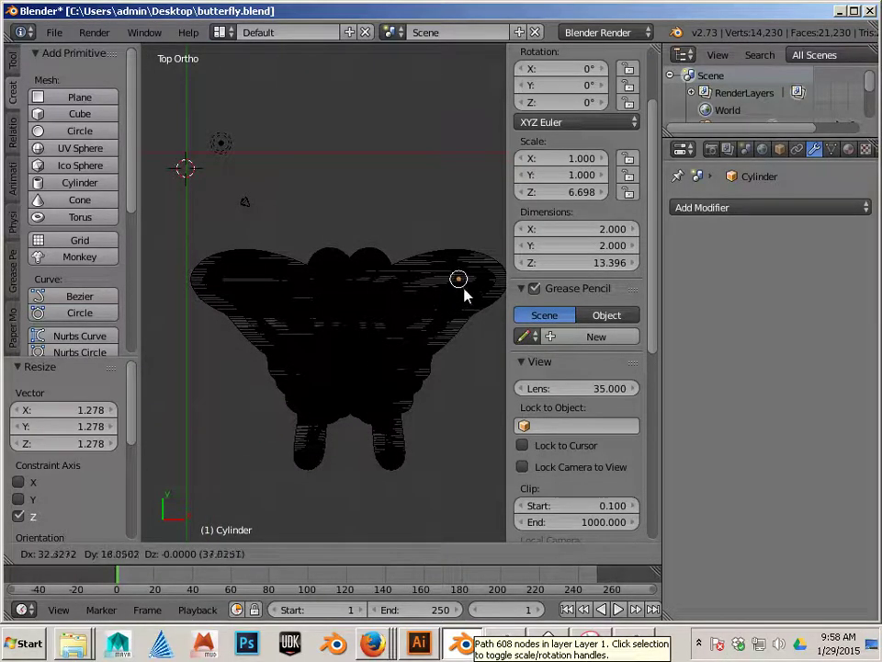
pyautogui.click(465, 287)
pyautogui.scroll(2, 360, 413)
pyautogui.keyDown('shift'); pyautogui.moveTo(358, 415); pyautogui.dragTo(341, 319, button='middle'); pyautogui.keyUp('shift')
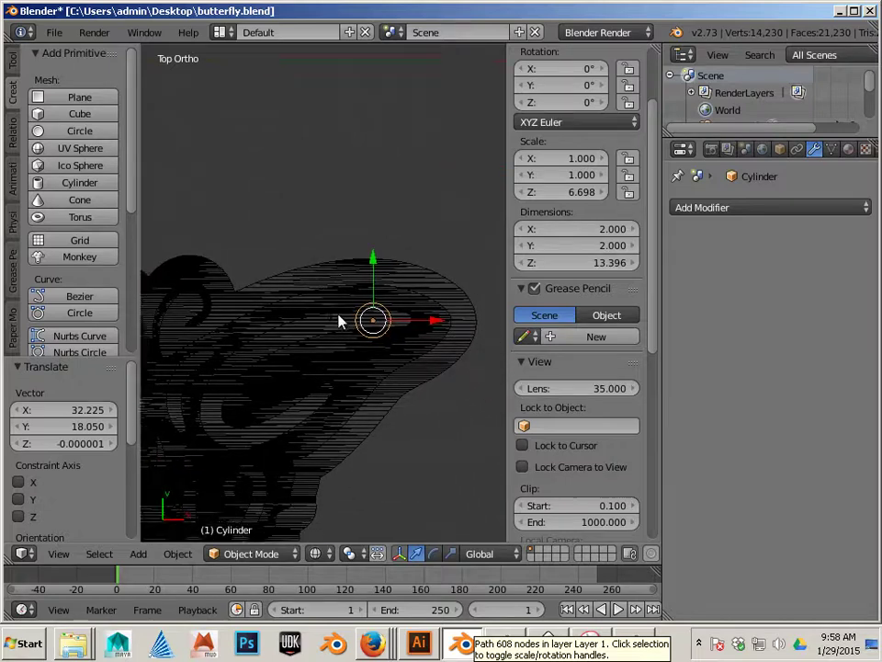
pyautogui.scroll(2, 405, 348)
pyautogui.press('g')
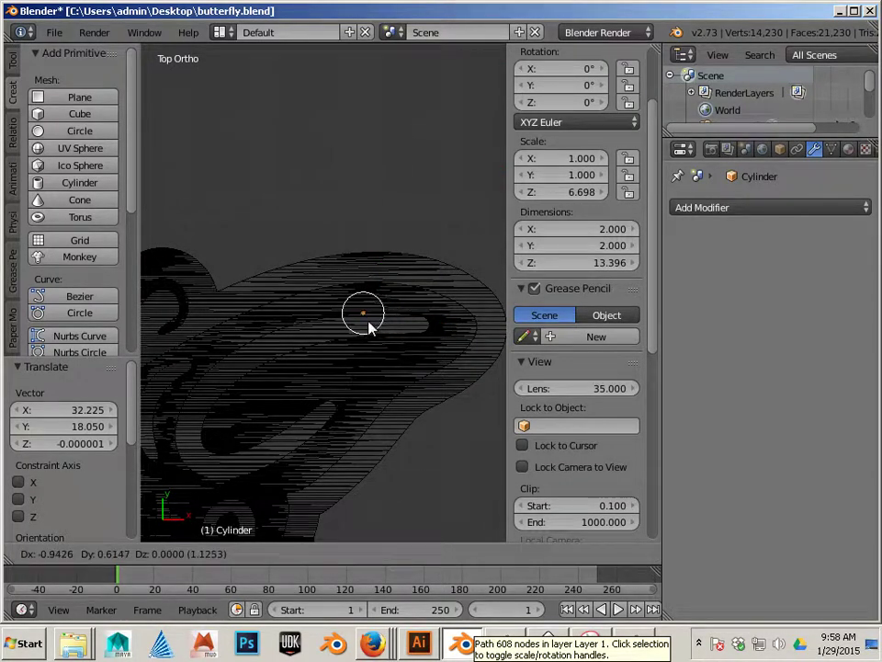
pyautogui.click(368, 333)
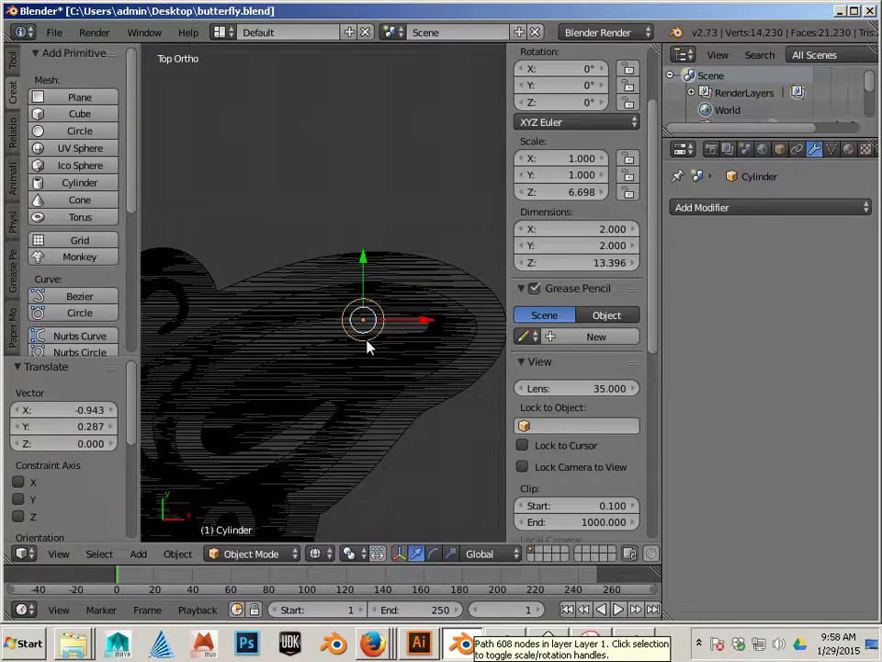
pyautogui.scroll(-4, 368, 345)
pyautogui.keyDown('shift'); pyautogui.moveTo(375, 366); pyautogui.dragTo(410, 351, button='middle'); pyautogui.keyUp('shift')
pyautogui.scroll(1, 407, 350)
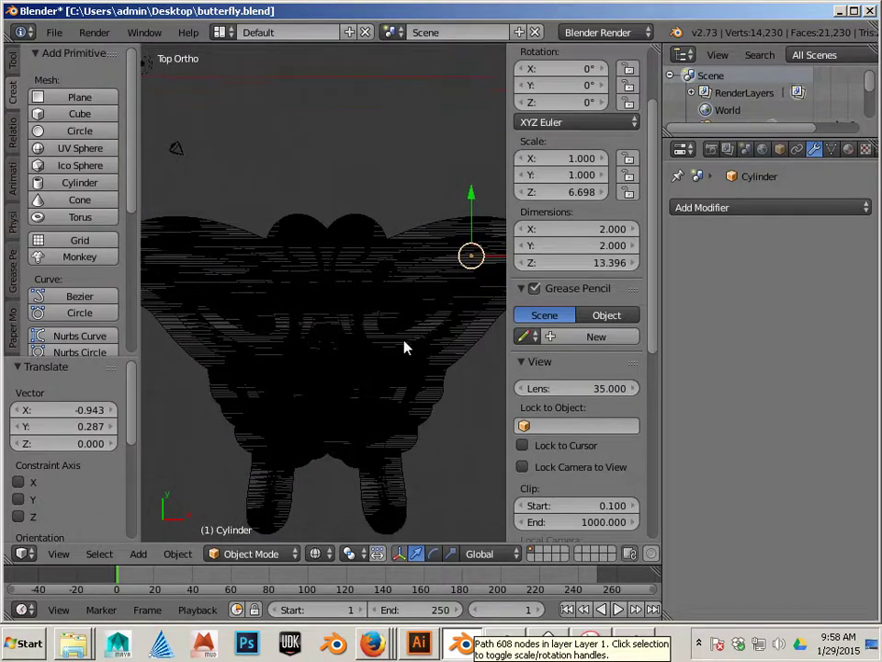
pyautogui.scroll(2, 345, 443)
pyautogui.keyDown('shift'); pyautogui.moveTo(345, 443); pyautogui.dragTo(313, 293, button='middle'); pyautogui.keyUp('shift')
pyautogui.scroll(2, 363, 363)
# Select the butterfly outline and enter Edit Mode on its points.
pyautogui.rightClick(324, 364)
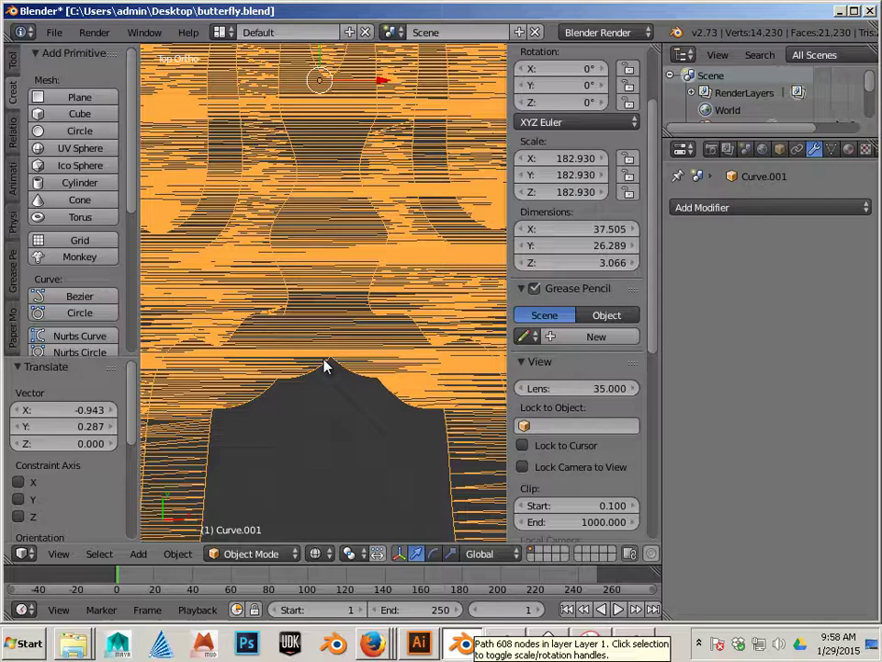
pyautogui.press('Tab')
pyautogui.scroll(3, 334, 372)
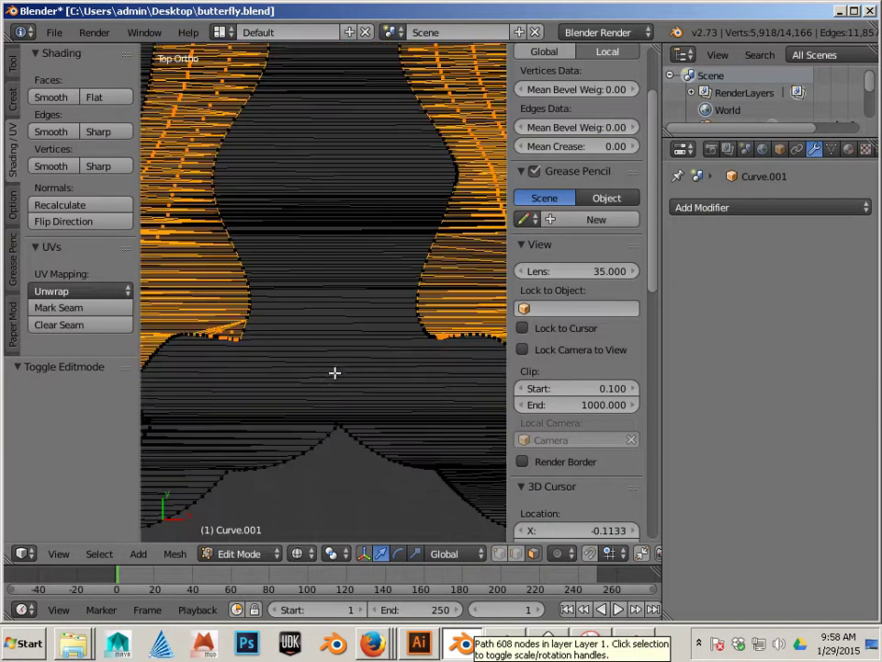
pyautogui.keyDown('shift'); pyautogui.moveTo(332, 380); pyautogui.dragTo(327, 221, button='middle'); pyautogui.keyUp('shift')
# Select only the bottom peak vertex of the butterfly outline.
pyautogui.scroll(3, 337, 298)
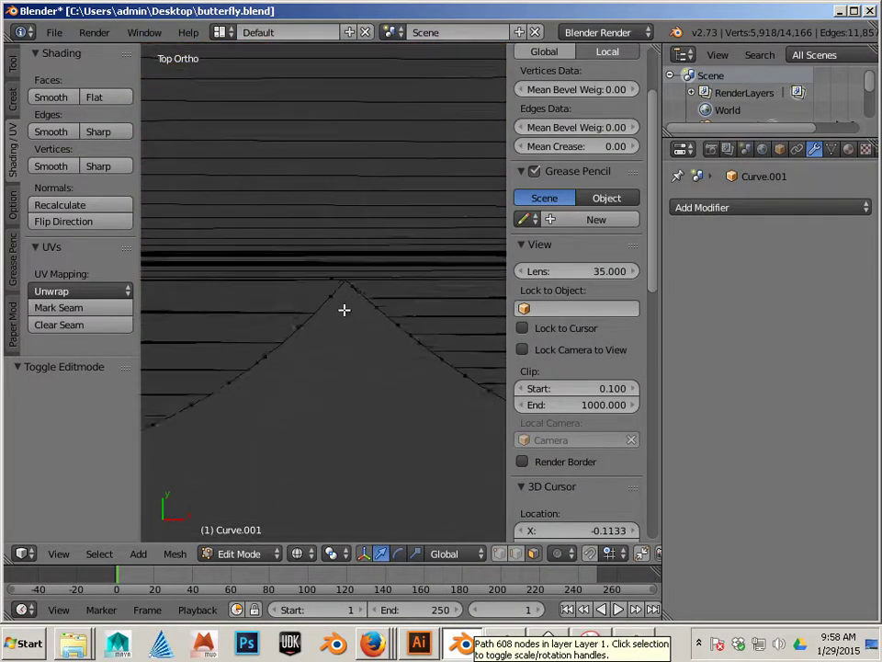
pyautogui.keyDown('shift'); pyautogui.moveTo(345, 309); pyautogui.dragTo(352, 278, button='middle'); pyautogui.keyUp('shift')
pyautogui.rightClick(352, 279)
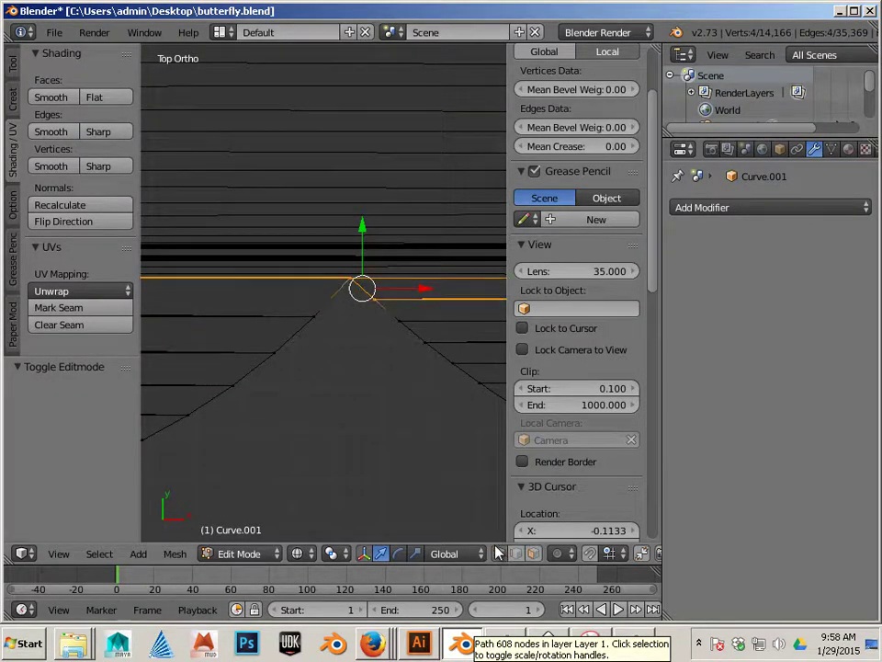
pyautogui.press('a')
pyautogui.rightClick(350, 276)
pyautogui.scroll(-3, 343, 327)
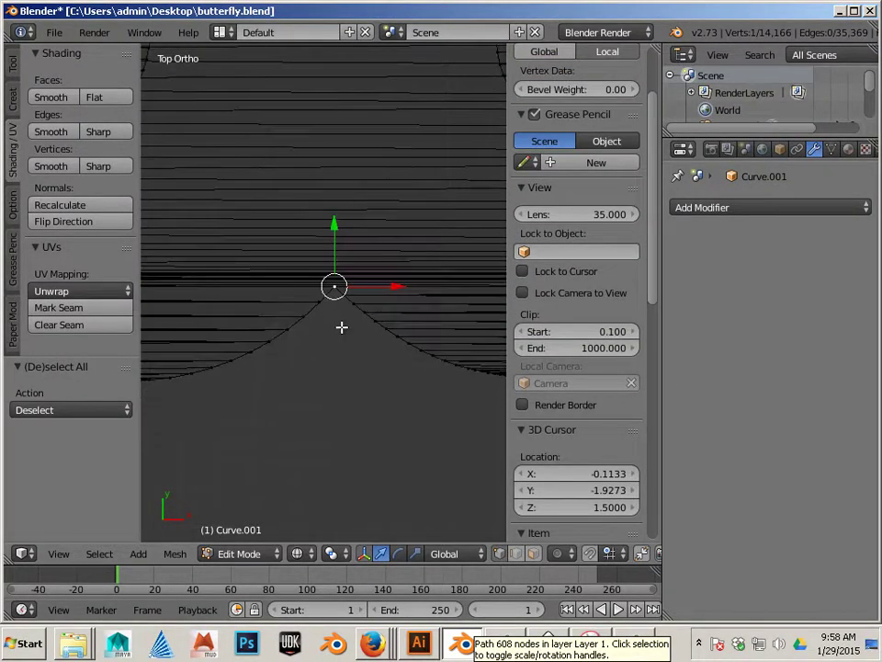
pyautogui.scroll(-4, 341, 327)
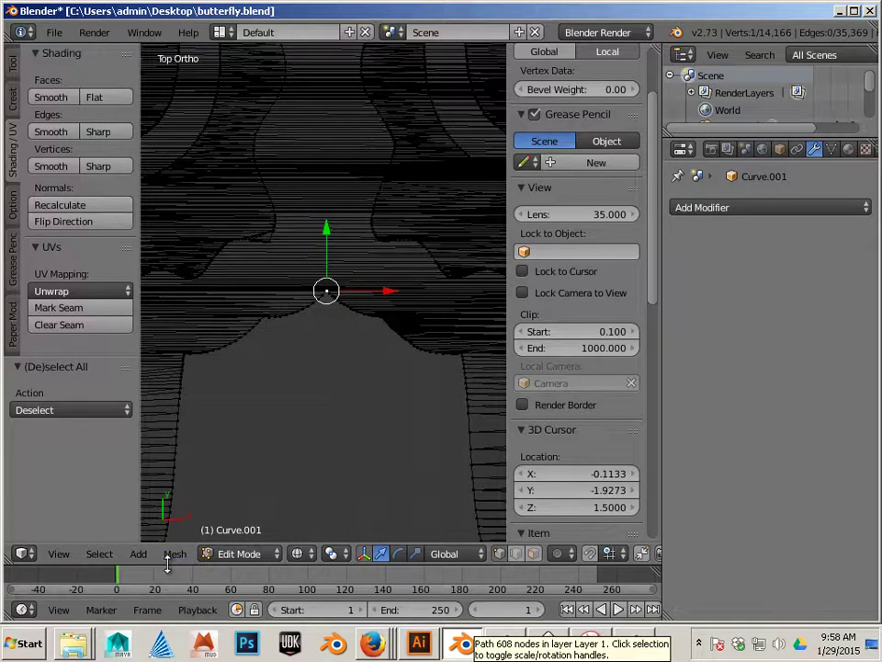
# Snap the 3D cursor to the selected peak vertex.
pyautogui.click(175, 554)
pyautogui.moveTo(222, 441)
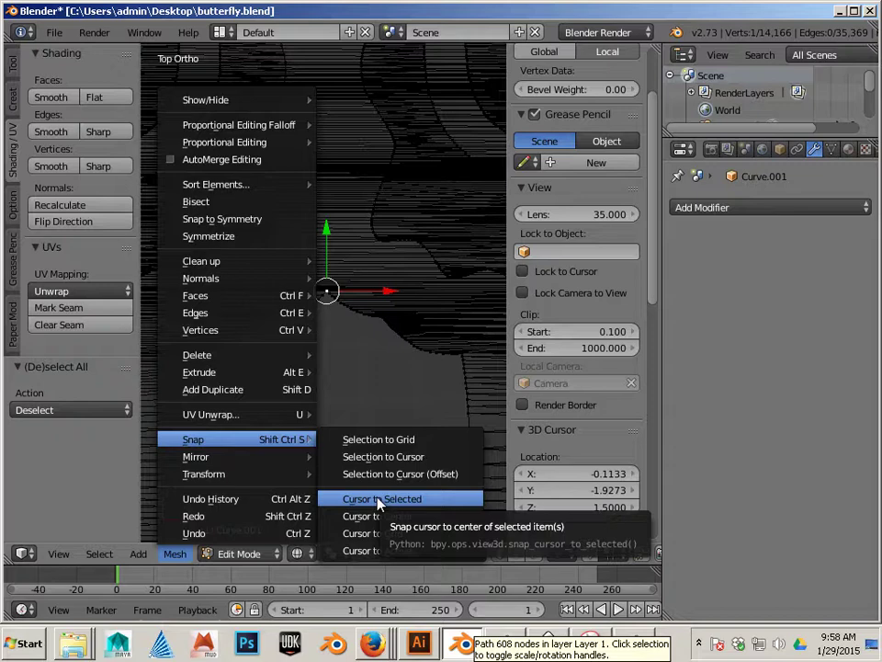
pyautogui.click(327, 499)
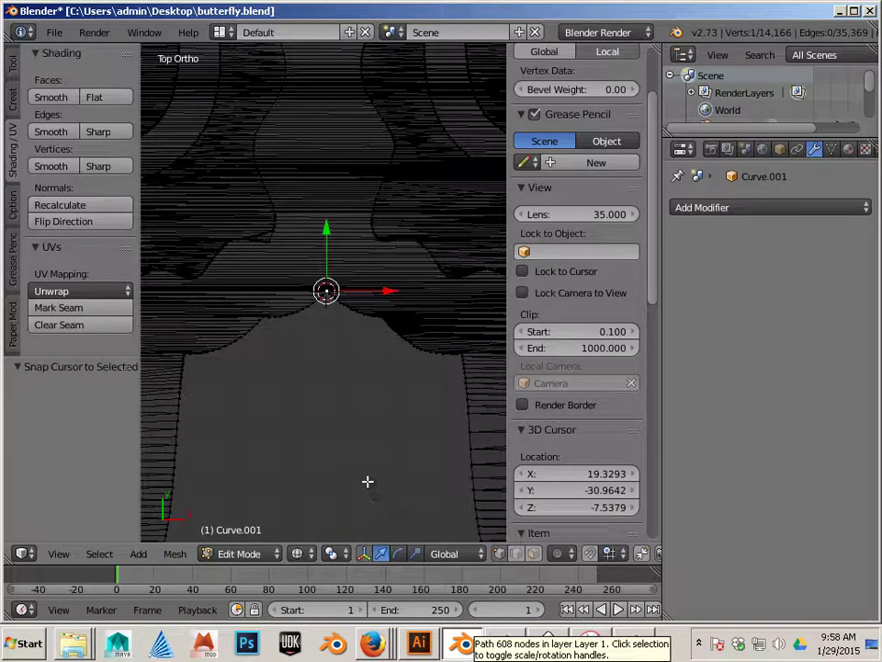
pyautogui.scroll(-2, 367, 480)
pyautogui.click(250, 557)
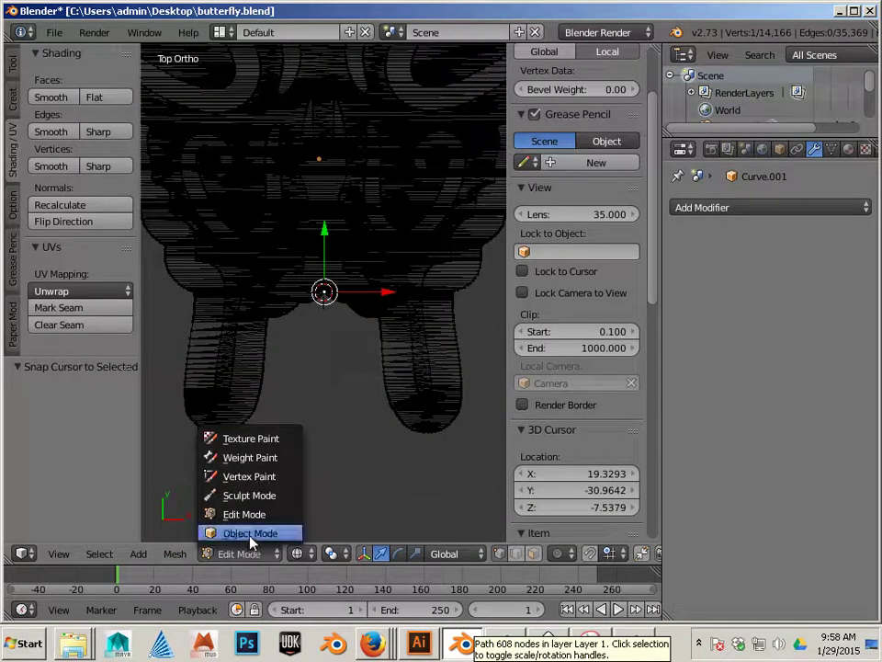
# Back in Object Mode, set the cylinder's origin to the 3D cursor.
pyautogui.click(225, 534)
pyautogui.keyDown('shift'); pyautogui.moveTo(368, 283); pyautogui.dragTo(191, 526, button='middle'); pyautogui.keyUp('shift')
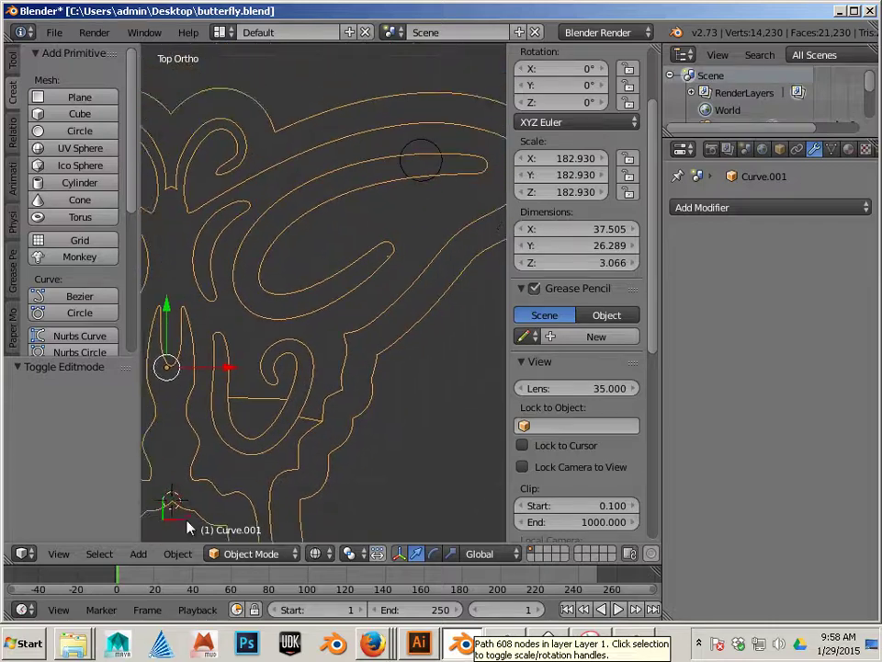
pyautogui.rightClick(431, 189)
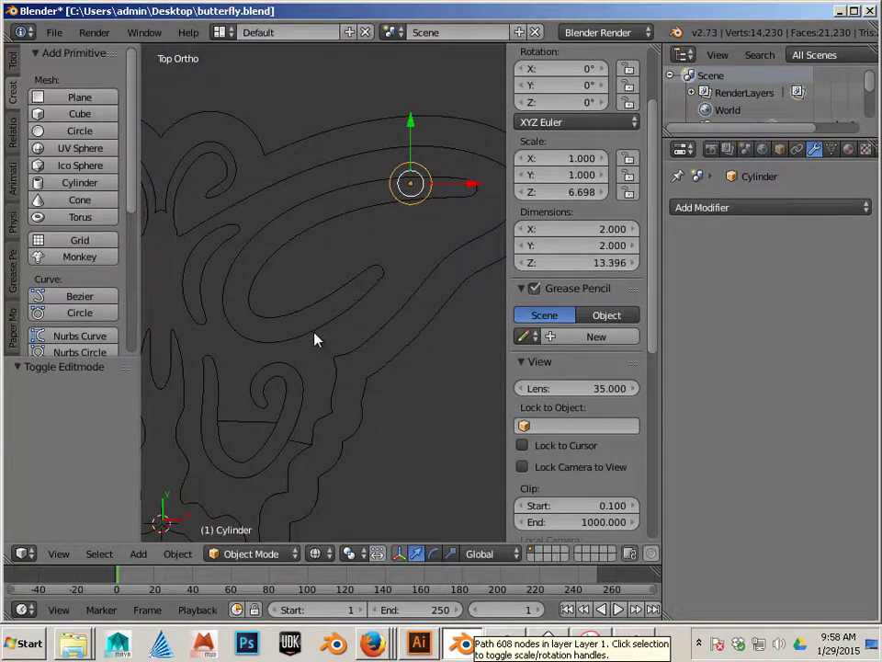
pyautogui.keyDown('shift'); pyautogui.moveTo(341, 331); pyautogui.dragTo(401, 315, button='middle'); pyautogui.keyUp('shift')
pyautogui.scroll(-3, 401, 315)
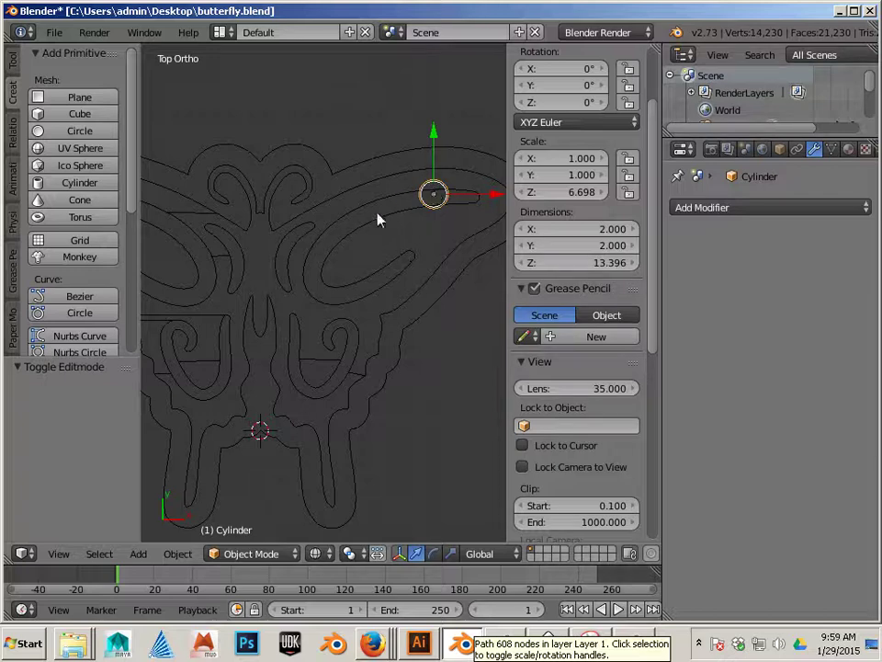
pyautogui.click(177, 553)
pyautogui.moveTo(215, 405)
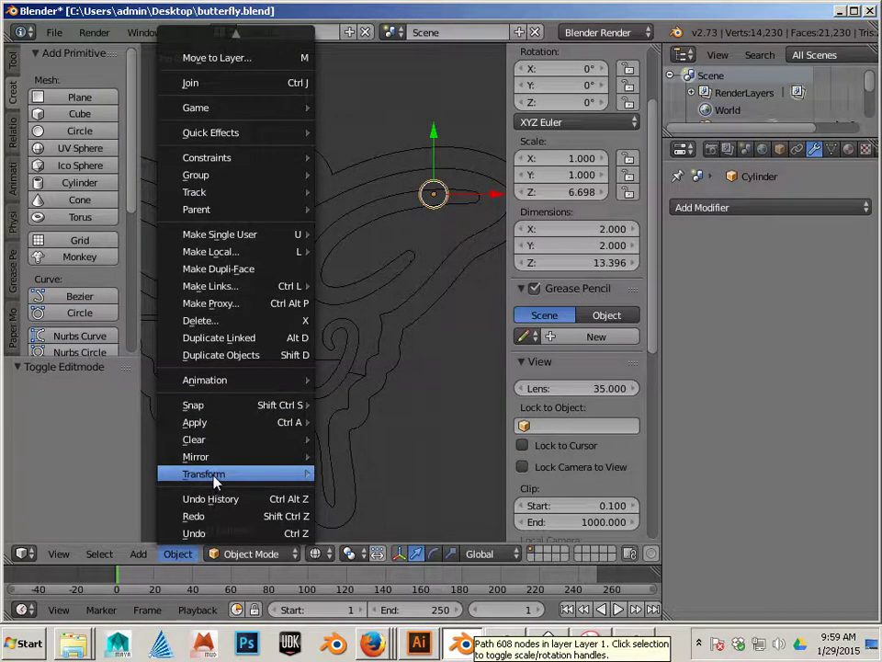
pyautogui.moveTo(219, 478)
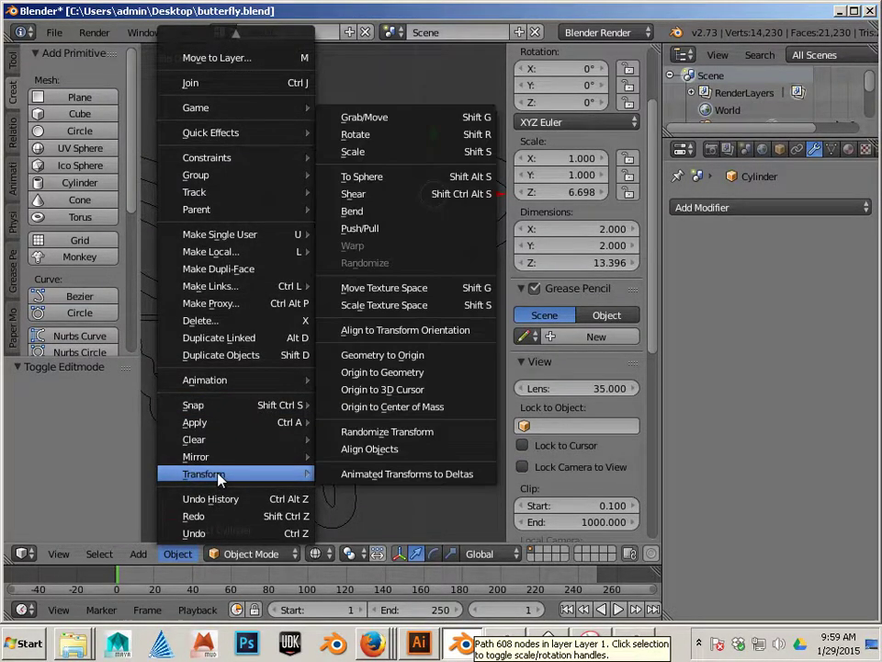
pyautogui.click(385, 391)
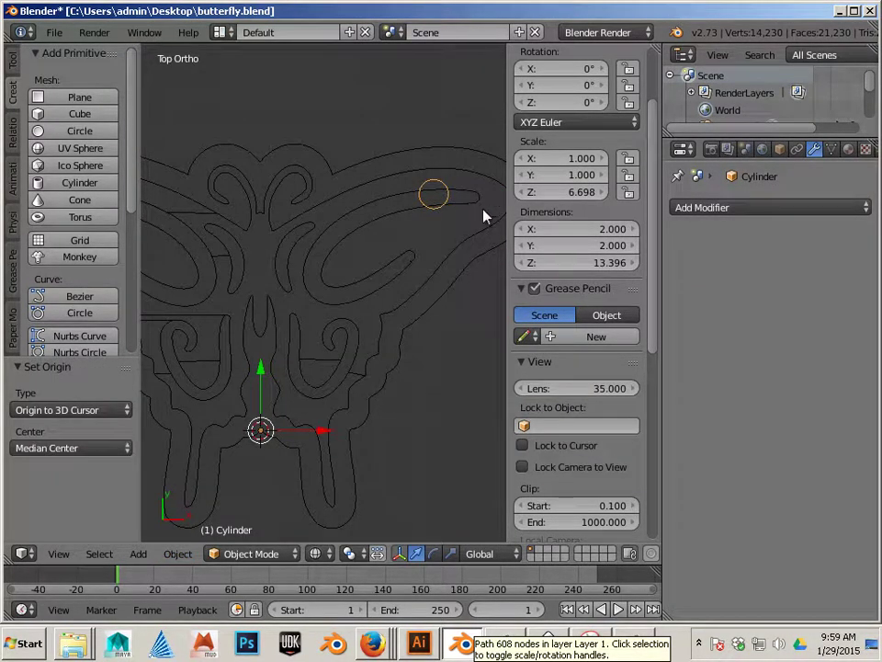
# Add and apply an X Mirror modifier to the cylinder, creating a twin pin.
pyautogui.click(713, 209)
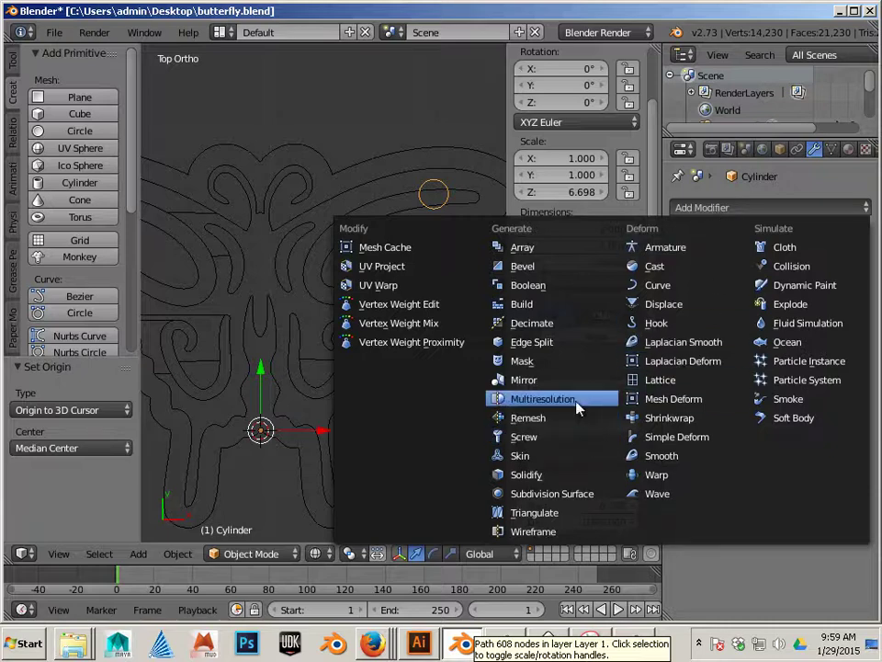
pyautogui.click(563, 381)
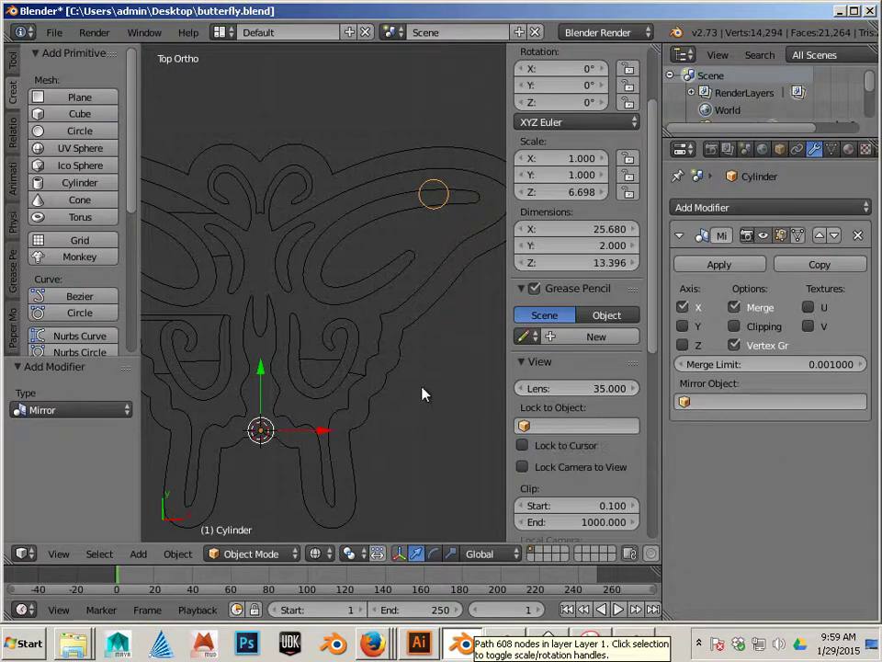
pyautogui.scroll(-4, 419, 392)
pyautogui.click(715, 265)
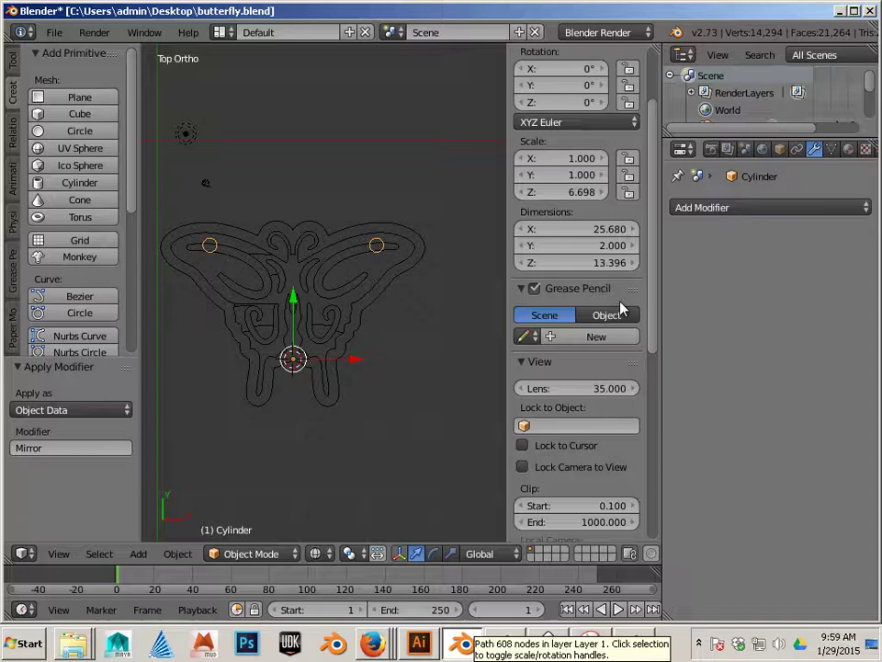
# Lower the two pin cylinders down through the butterfly along Z and join them.
pyautogui.moveTo(347, 466); pyautogui.dragTo(372, 349, button='middle')
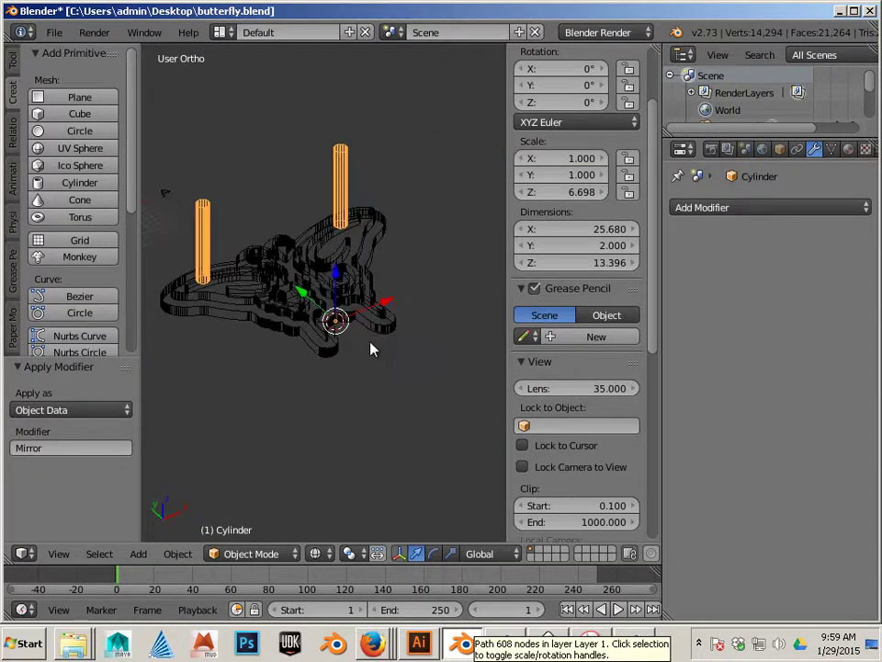
pyautogui.press('g')
pyautogui.press('z')
pyautogui.click(303, 367)
pyautogui.moveTo(275, 398); pyautogui.dragTo(329, 407, button='middle')
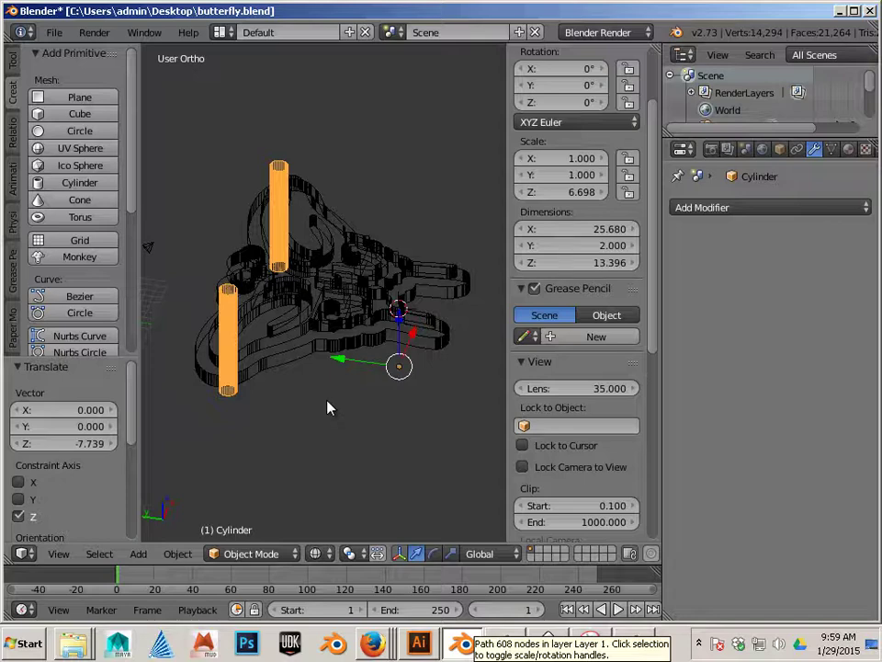
pyautogui.click(181, 554)
pyautogui.click(217, 82)
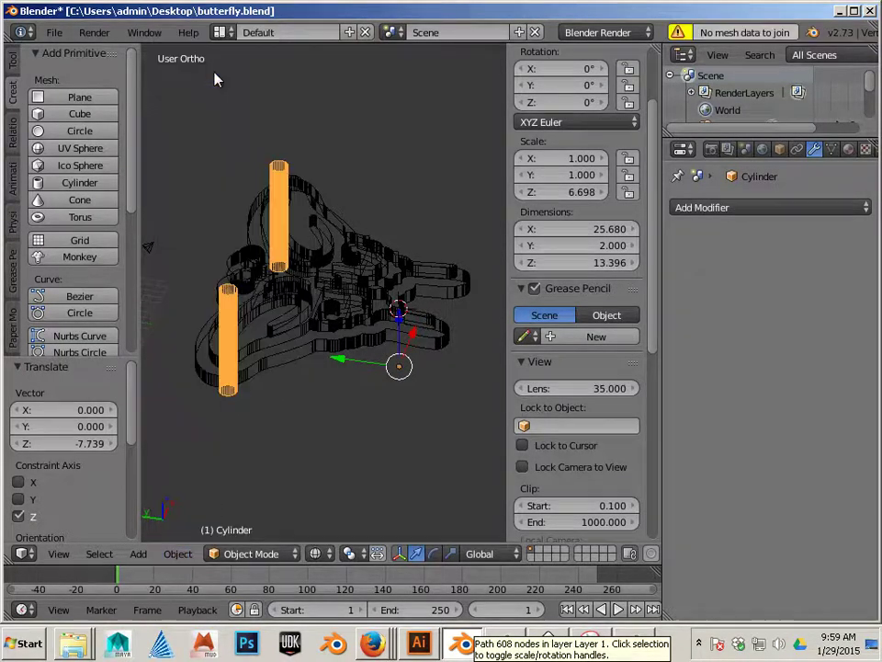
# Select the merged butterfly mesh.
pyautogui.press('a')
pyautogui.rightClick(261, 252)
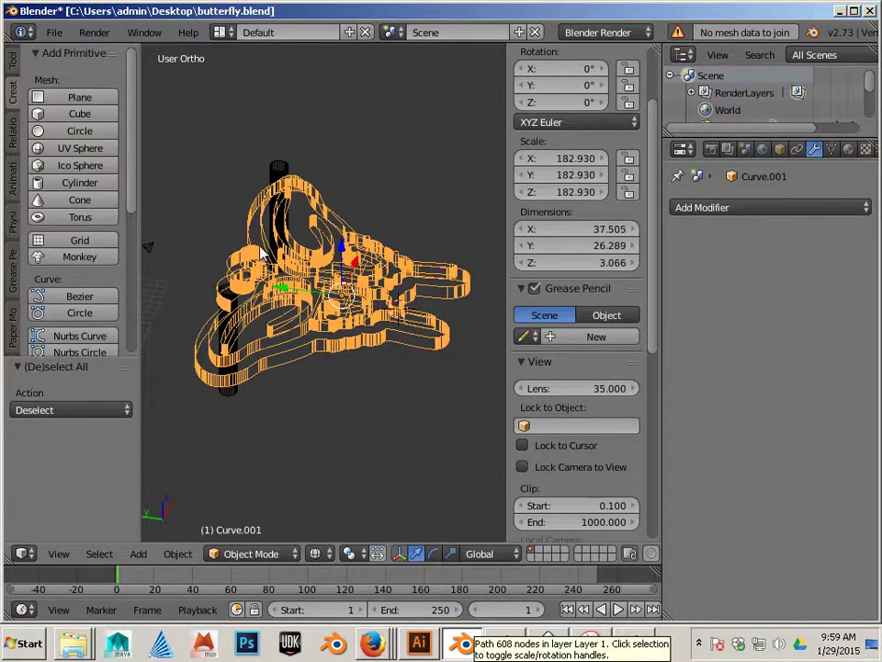
pyautogui.hotkey('ctrl', 'z')
pyautogui.hotkey('ctrl', 'z')
pyautogui.moveTo(291, 315); pyautogui.dragTo(291, 374, button='middle')
pyautogui.rightClick(292, 372)
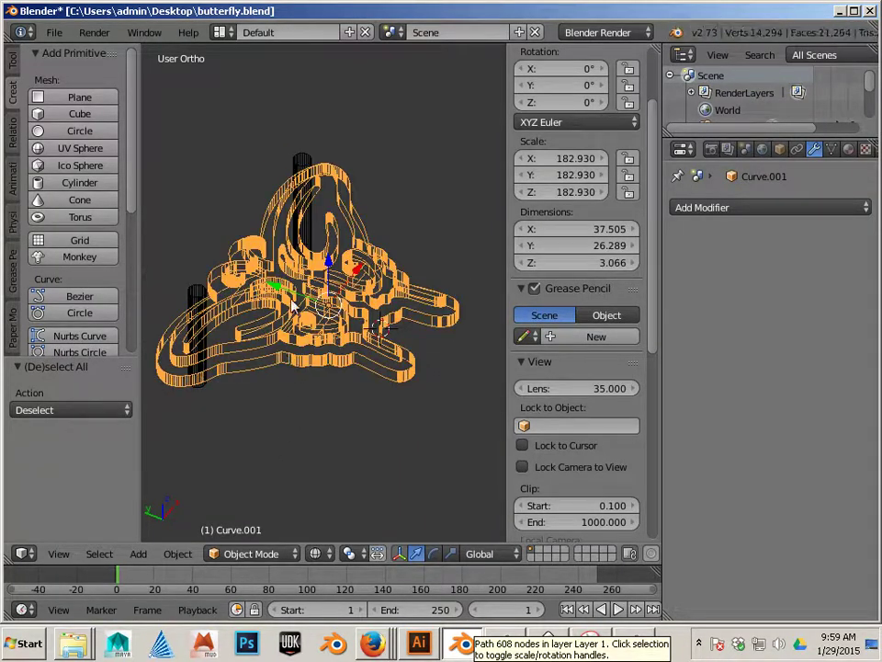
pyautogui.hotkey('ctrl', 'z')
pyautogui.rightClick(324, 276)
pyautogui.moveTo(369, 381); pyautogui.dragTo(370, 453, button='middle')
# Add and apply a Boolean Difference with the Cylinder to cut the wing holes.
pyautogui.click(732, 207)
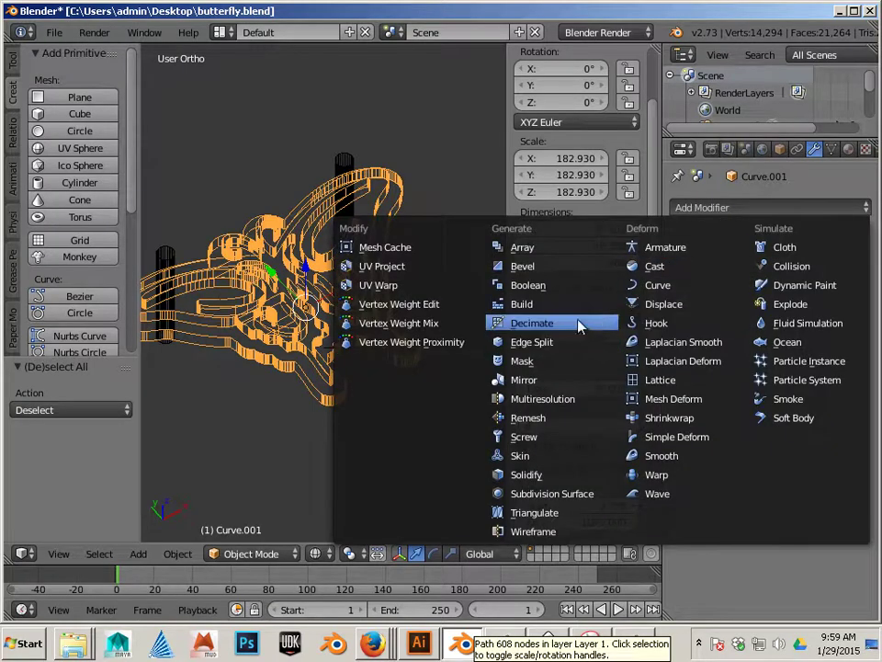
pyautogui.click(569, 288)
pyautogui.click(720, 307)
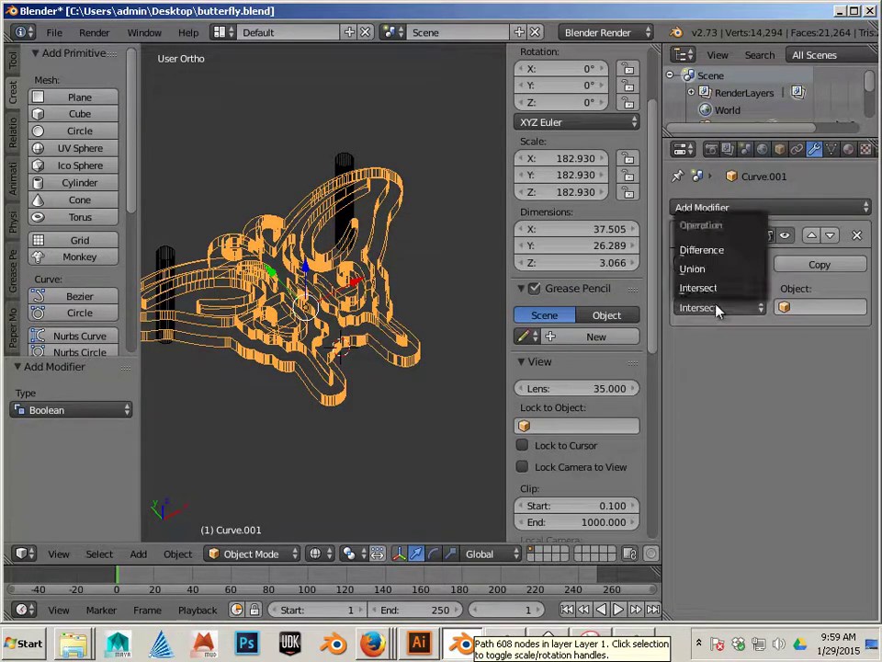
pyautogui.click(703, 252)
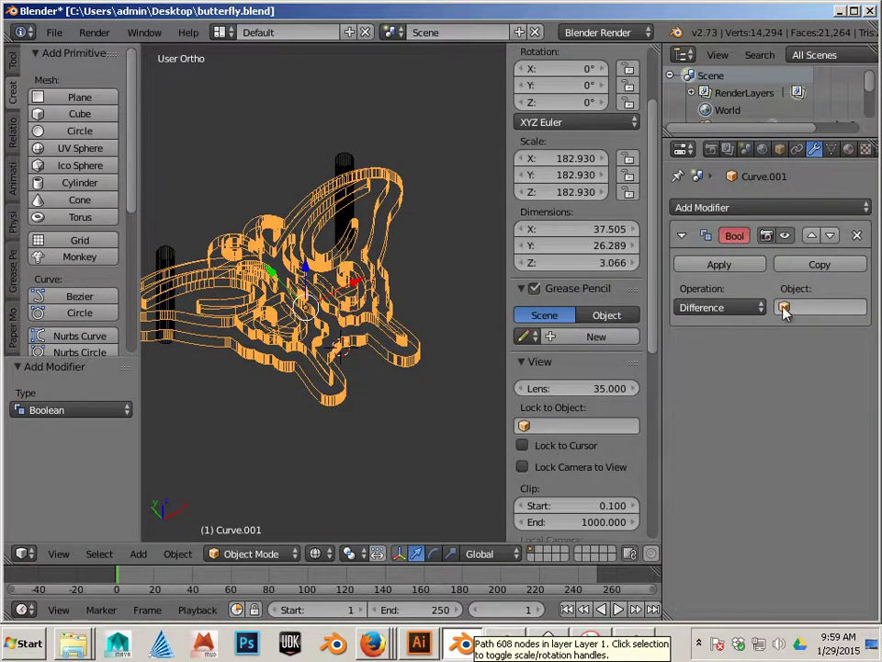
pyautogui.click(784, 307)
pyautogui.click(758, 331)
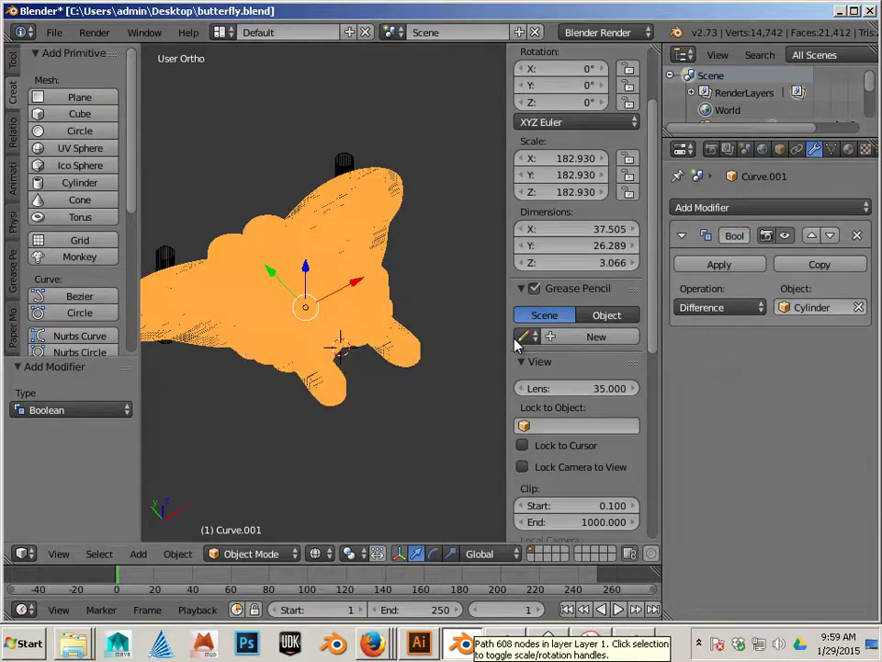
pyautogui.moveTo(437, 337); pyautogui.dragTo(339, 421, button='middle')
pyautogui.click(721, 263)
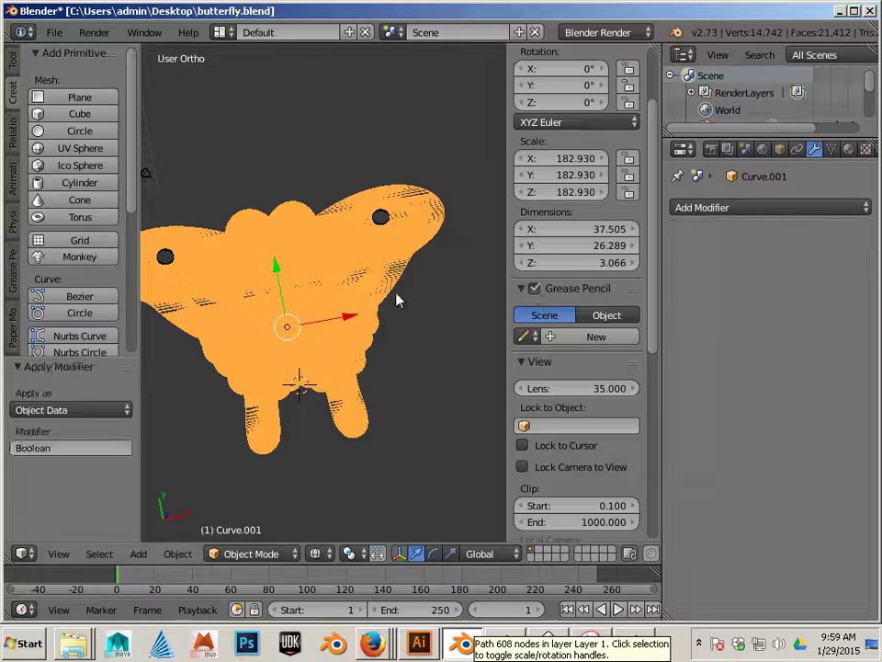
# Delete the cutting cylinder and select the holed butterfly mesh.
pyautogui.press('z')
pyautogui.rightClick(383, 218)
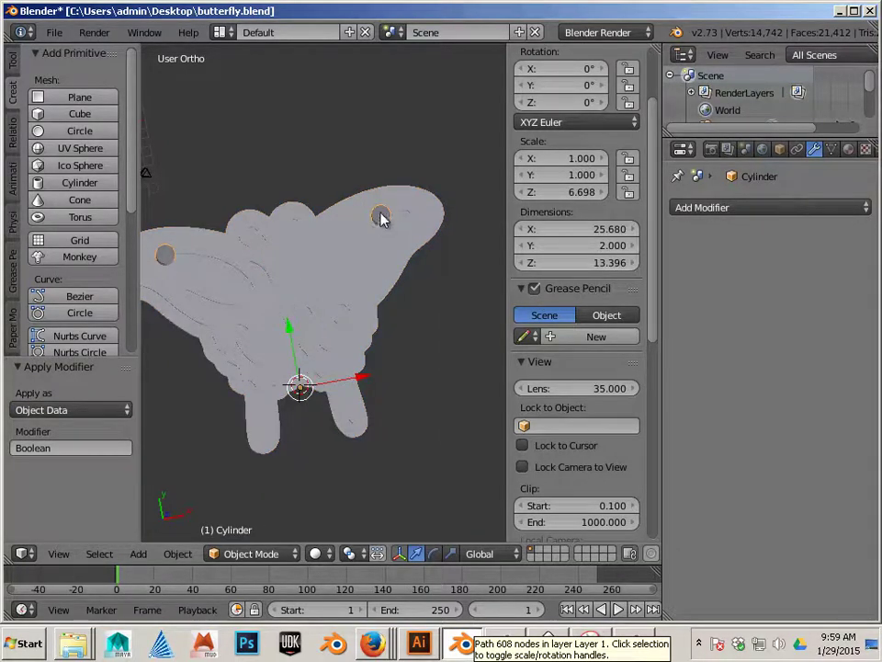
pyautogui.press('x')
pyautogui.click(384, 215)
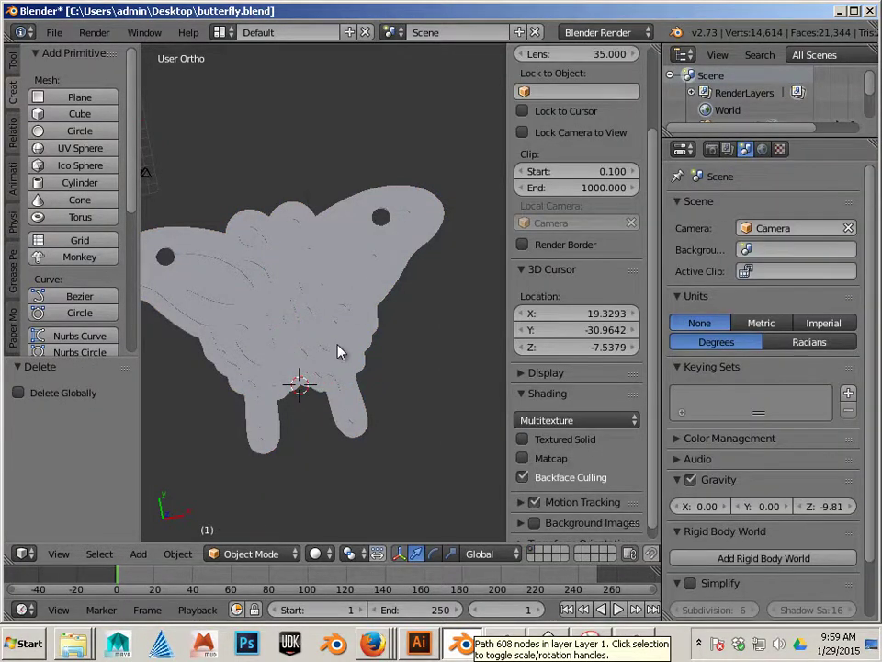
pyautogui.moveTo(339, 350); pyautogui.dragTo(255, 259, button='middle')
pyautogui.scroll(-5, 296, 331)
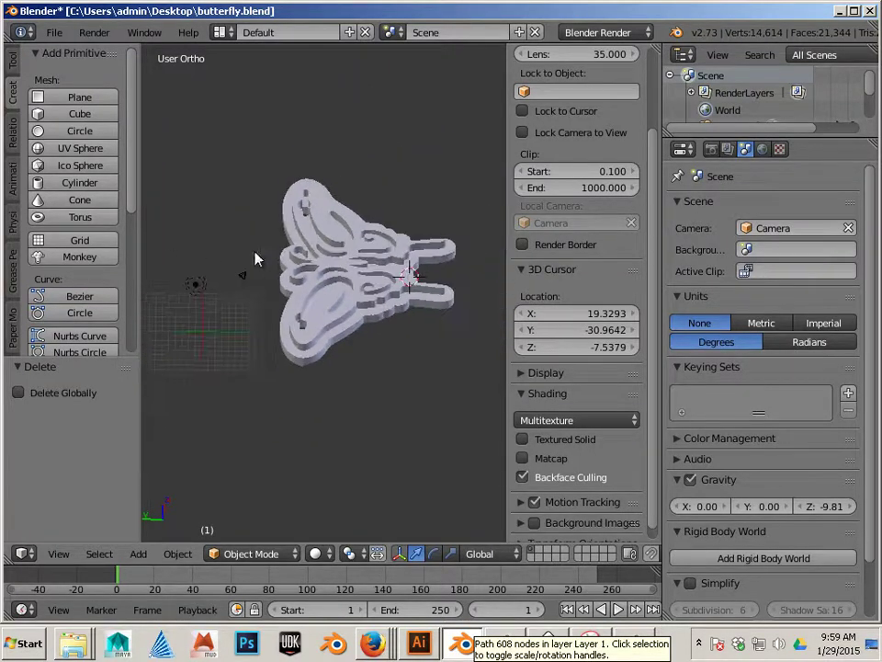
pyautogui.rightClick(308, 264)
pyautogui.click(54, 32)
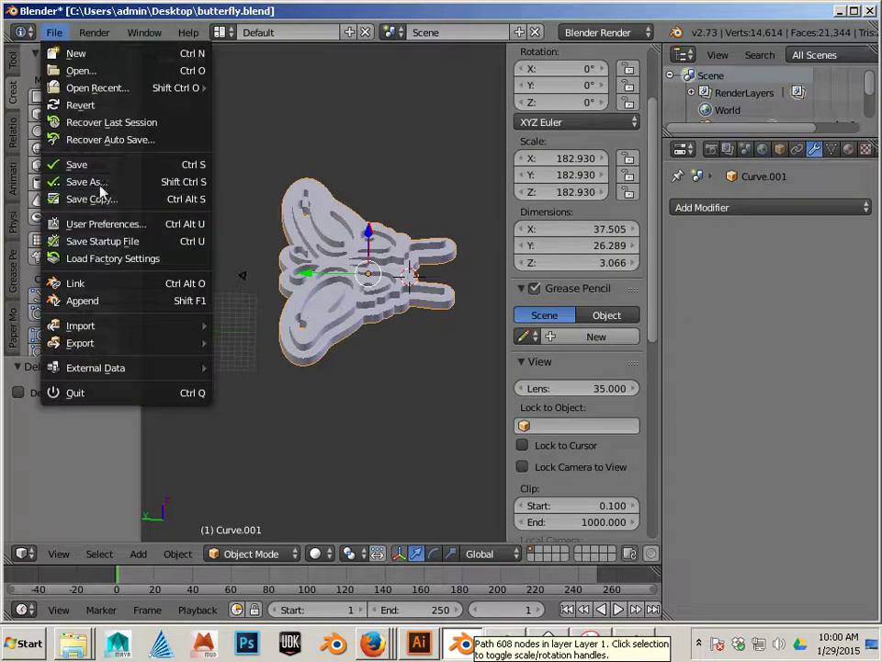
# Export the butterfly to the Desktop as STL 'Butter Fly_hole_Combined.stl'.
pyautogui.moveTo(108, 343)
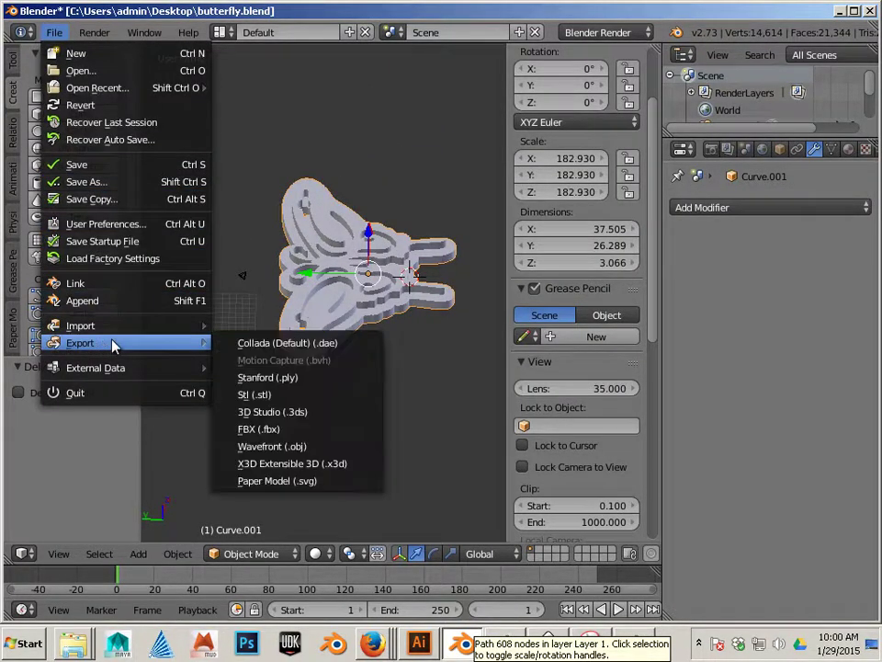
pyautogui.click(294, 395)
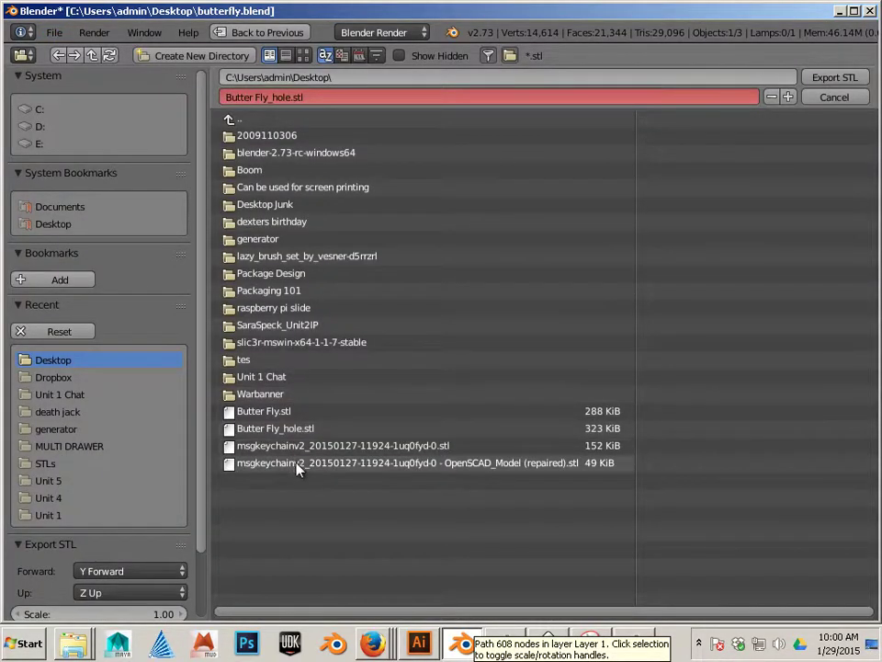
pyautogui.click(272, 430)
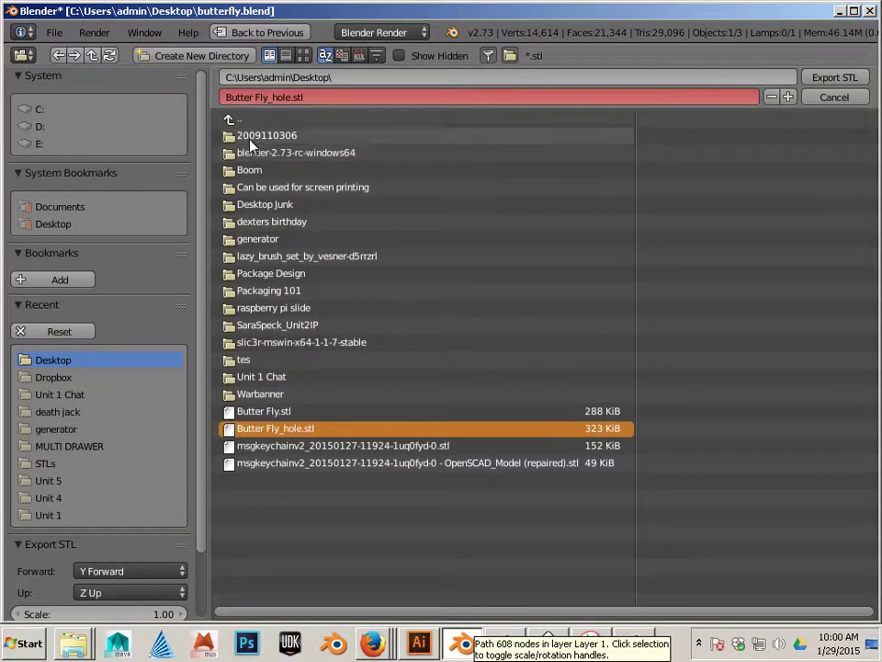
pyautogui.click(287, 98)
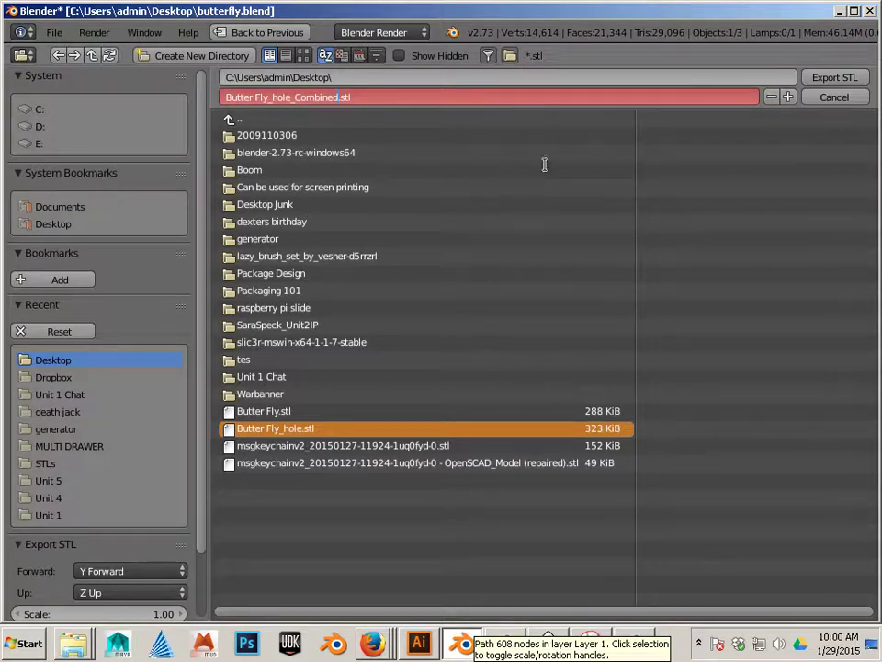
pyautogui.press('Return')
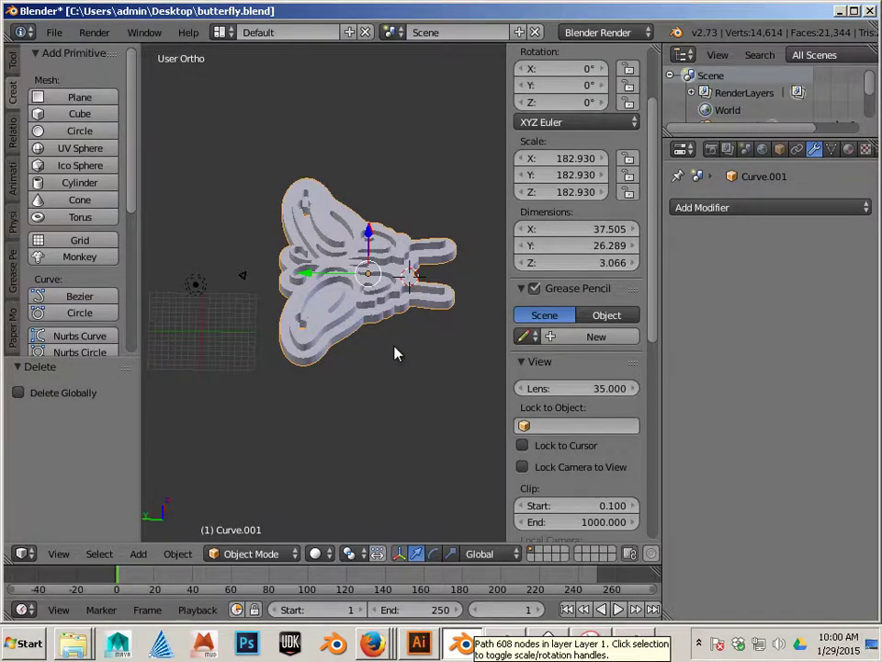
# Set the butterfly Curve.001's Location X, Y and Z to 0 in the N-panel.
pyautogui.moveTo(396, 355); pyautogui.dragTo(211, 361, button='middle')
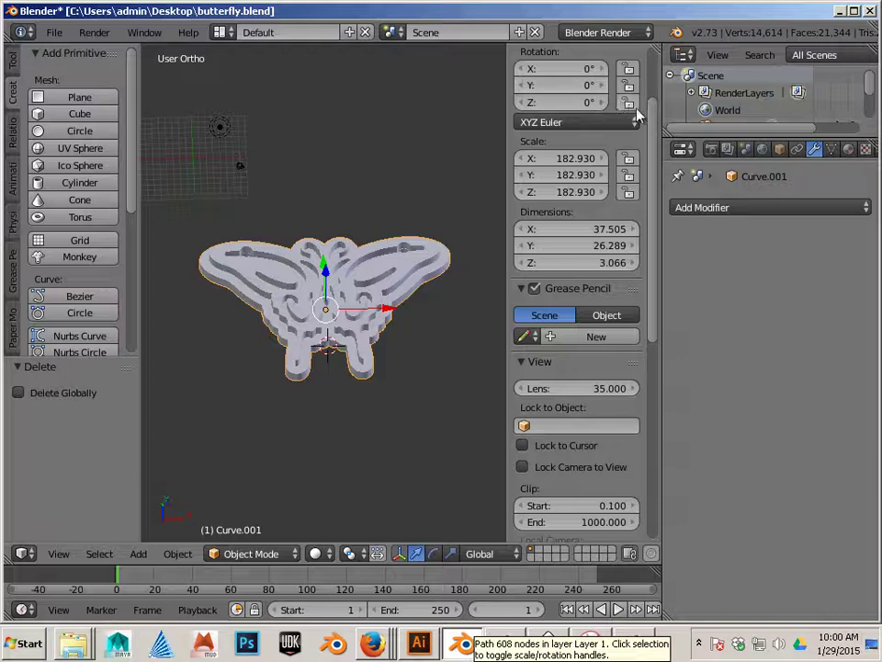
pyautogui.scroll(4, 633, 115)
pyautogui.click(569, 101)
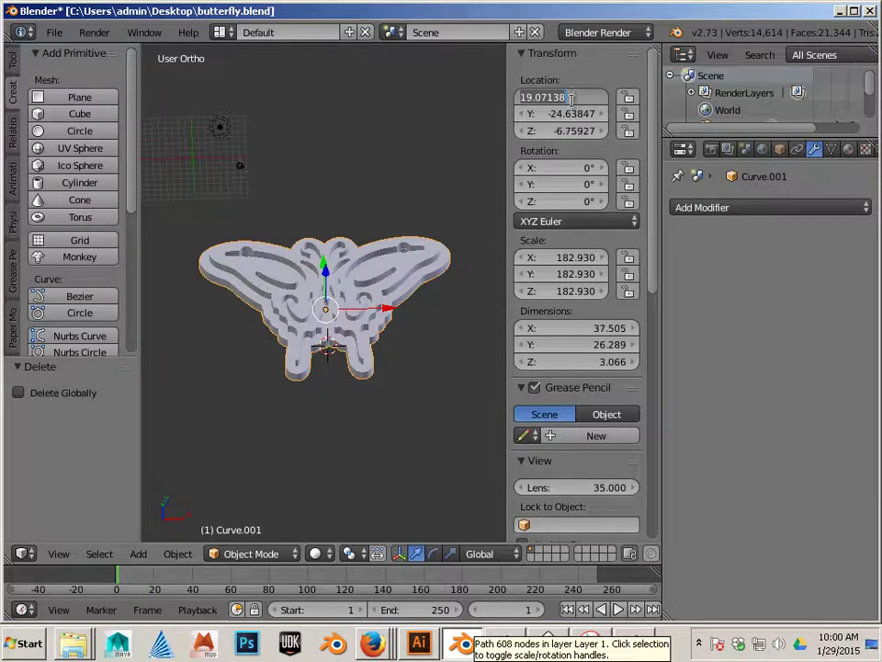
pyautogui.write('0')
pyautogui.press('Tab')
pyautogui.press('Tab')
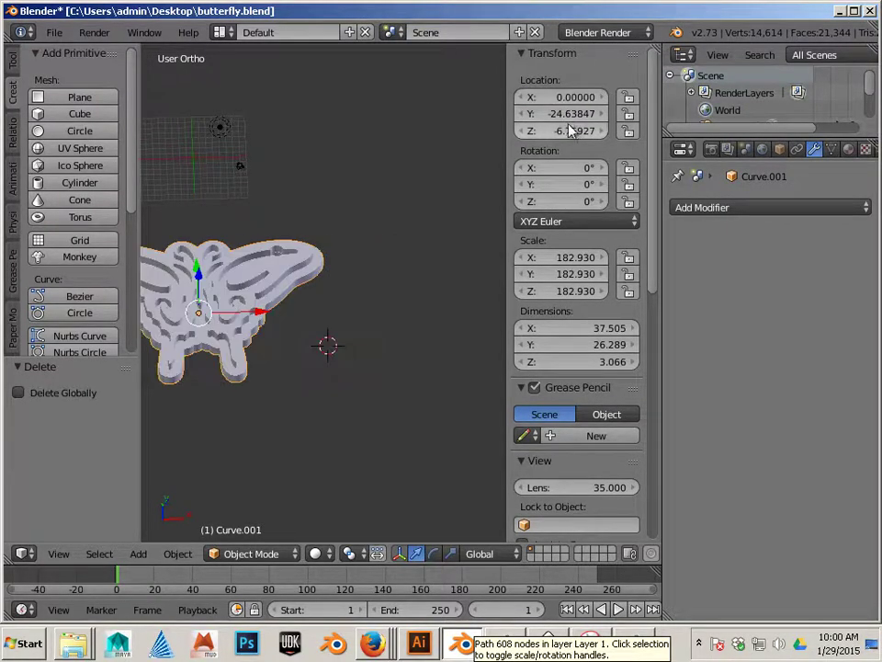
pyautogui.write('0')
pyautogui.press('Return')
pyautogui.click(571, 114)
pyautogui.write('0')
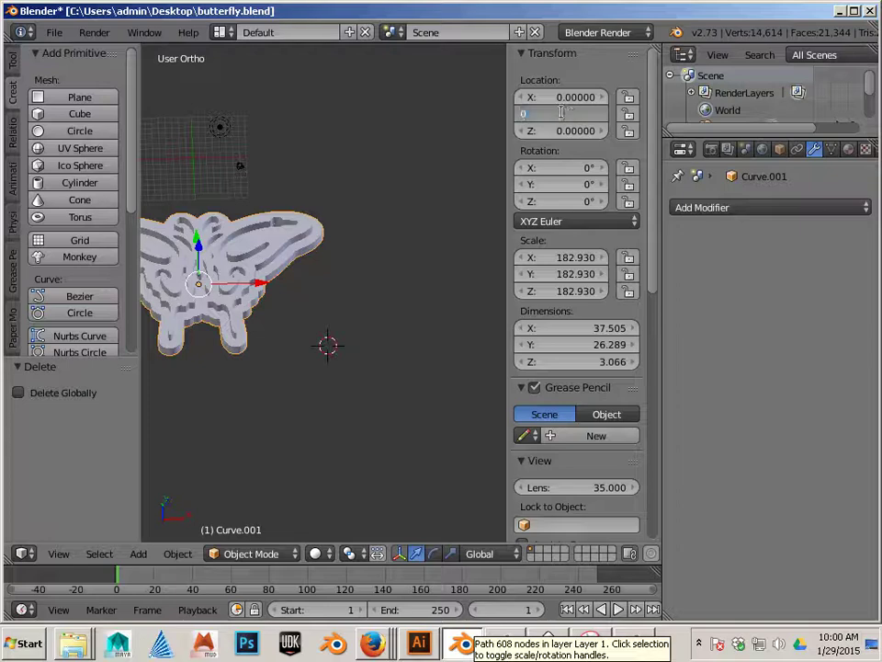
pyautogui.press('Return')
# Save the scene on the Desktop under the new name butterfly_combined.blend.
pyautogui.click(54, 33)
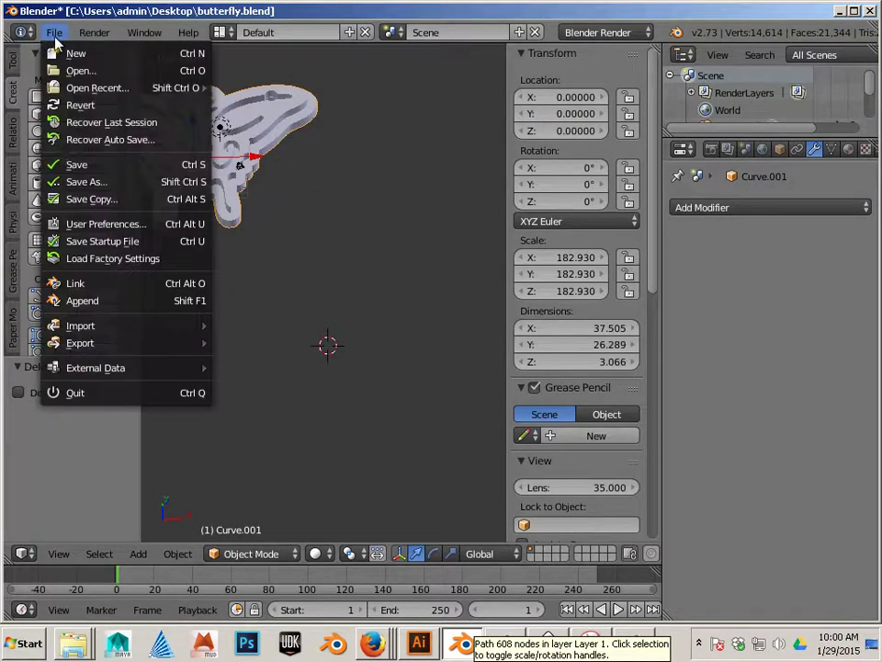
pyautogui.click(69, 183)
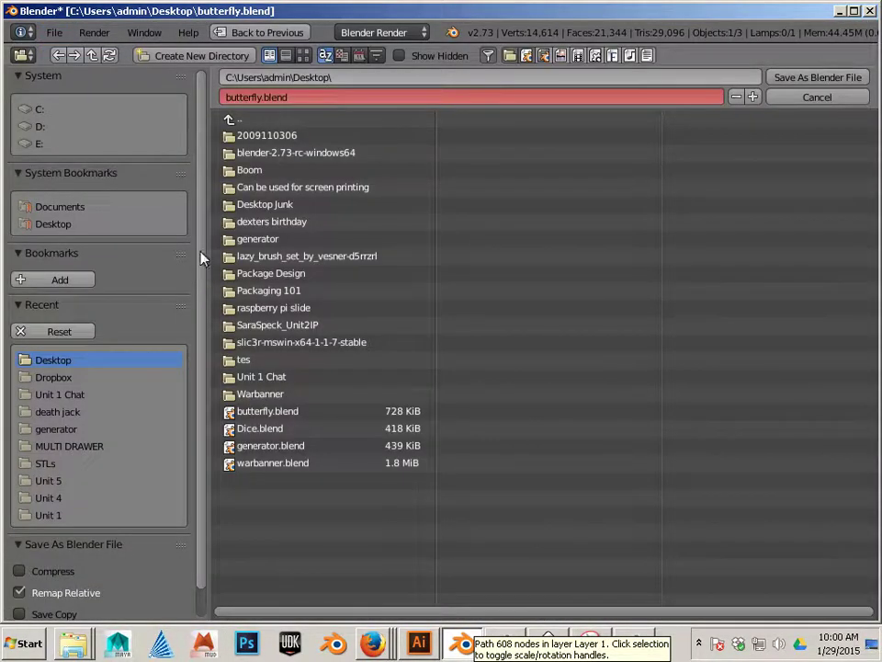
pyautogui.click(260, 97)
pyautogui.write('_combined')
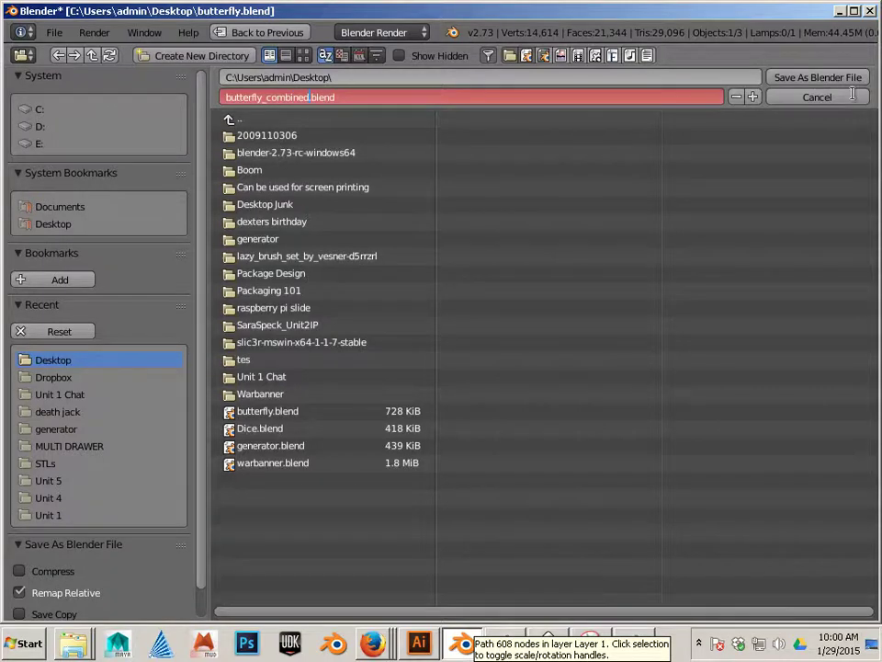
pyautogui.click(817, 78)
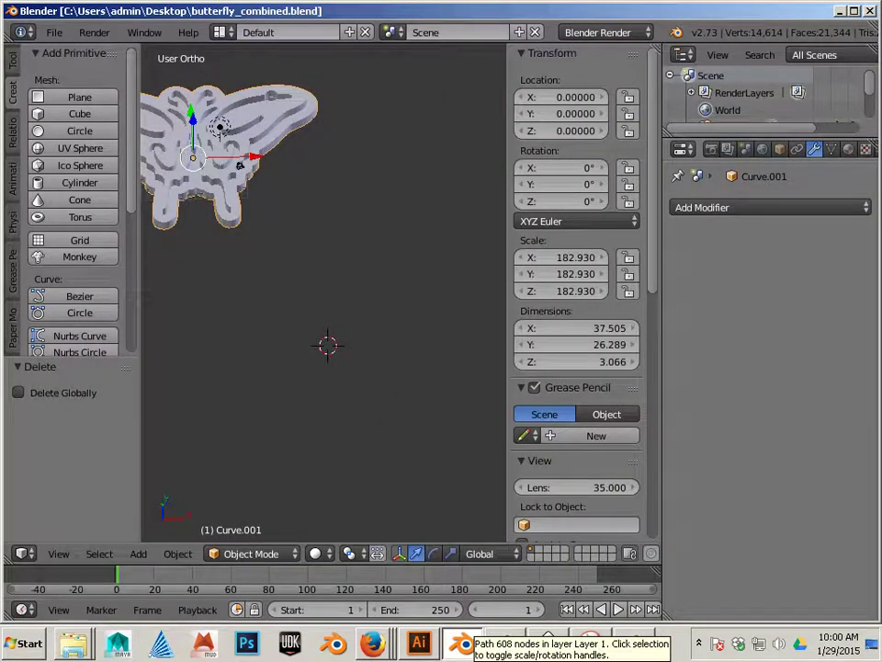